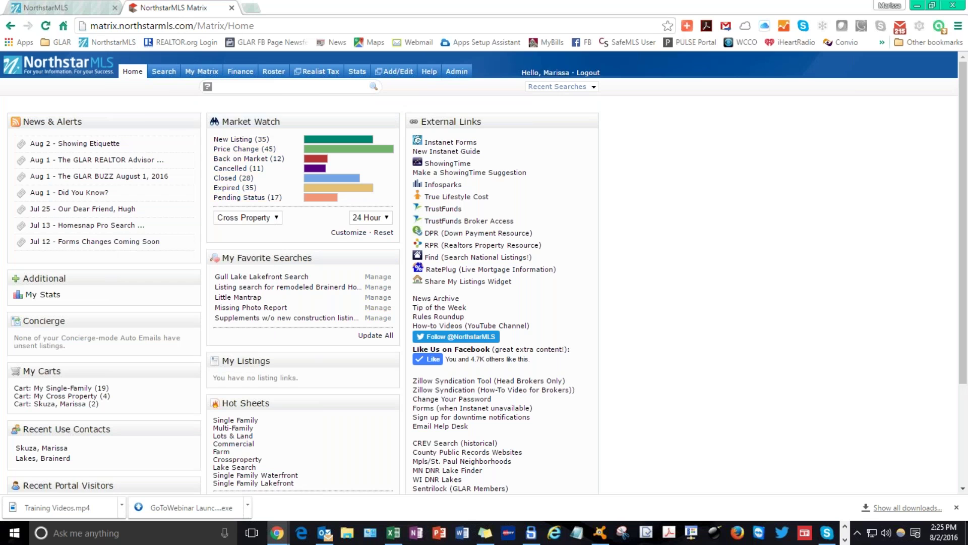
Drop down the Home tab's menu of links on the NorthstarMLS Matrix home page.
{"action": "mouse_move", "coordinate": [133, 71]}
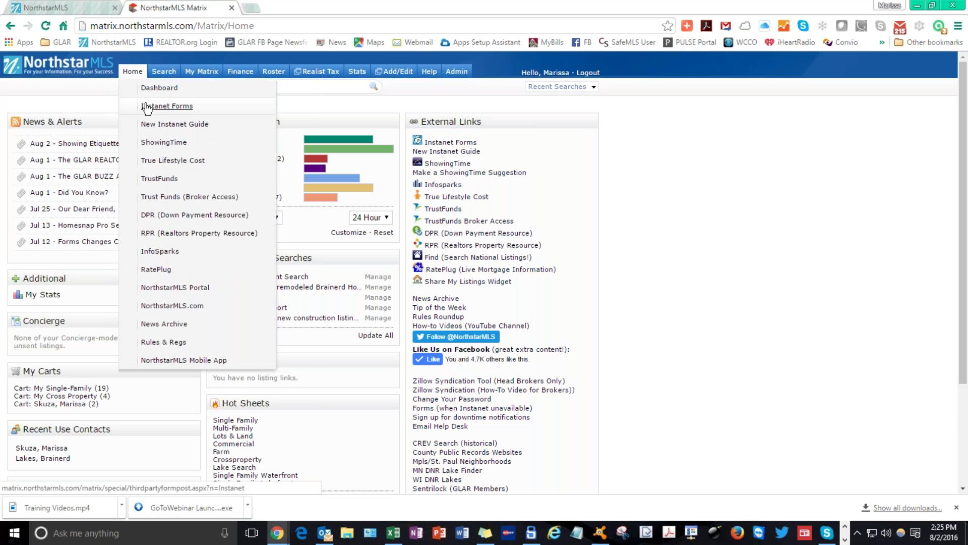
Launch Instanet Forms from the Home menu so TransactionDesk opens in a new tab.
{"action": "left_click", "coordinate": [146, 104]}
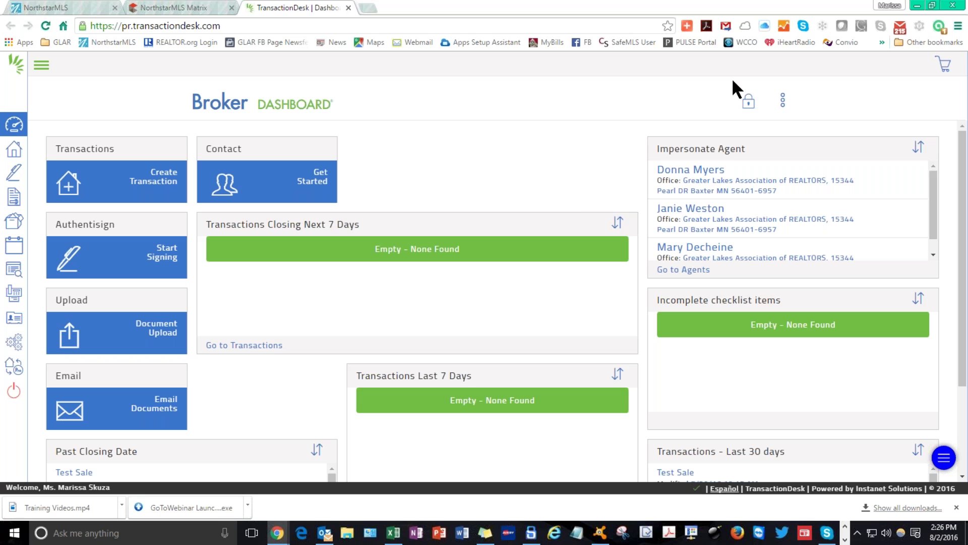
Unlock the dashboard and move Transactions Closing Next 7 Days to the top row.
{"action": "left_click", "coordinate": [749, 103]}
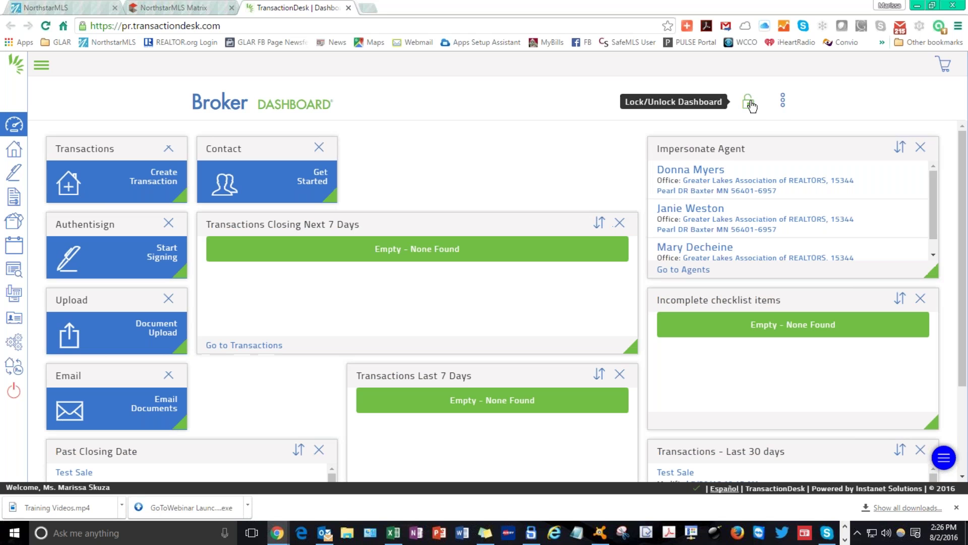
{"action": "left_click", "coordinate": [783, 105]}
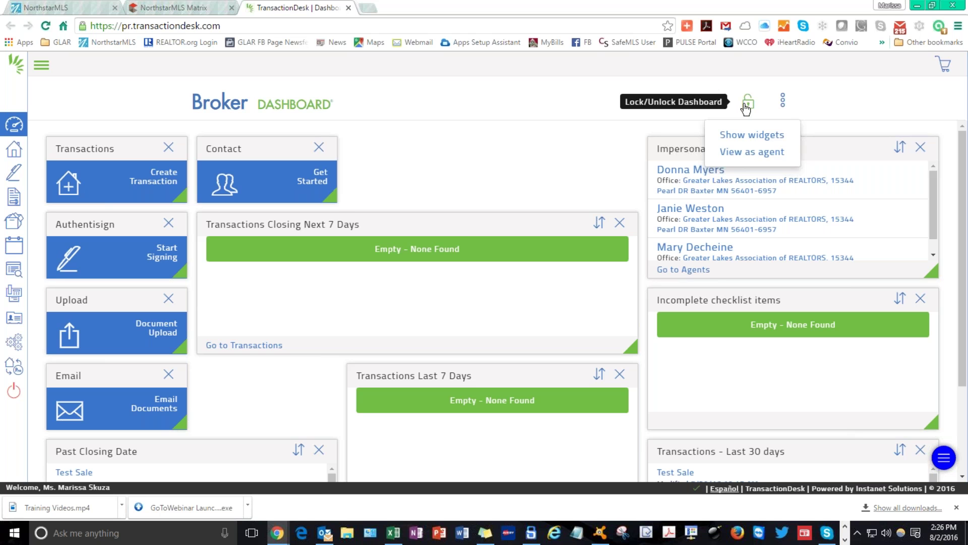
{"action": "left_click_drag", "start_coordinate": [484, 220], "coordinate": [478, 132]}
Add a Fax widget from the widget strip, then lock the dashboard layout.
{"action": "left_click", "coordinate": [782, 100]}
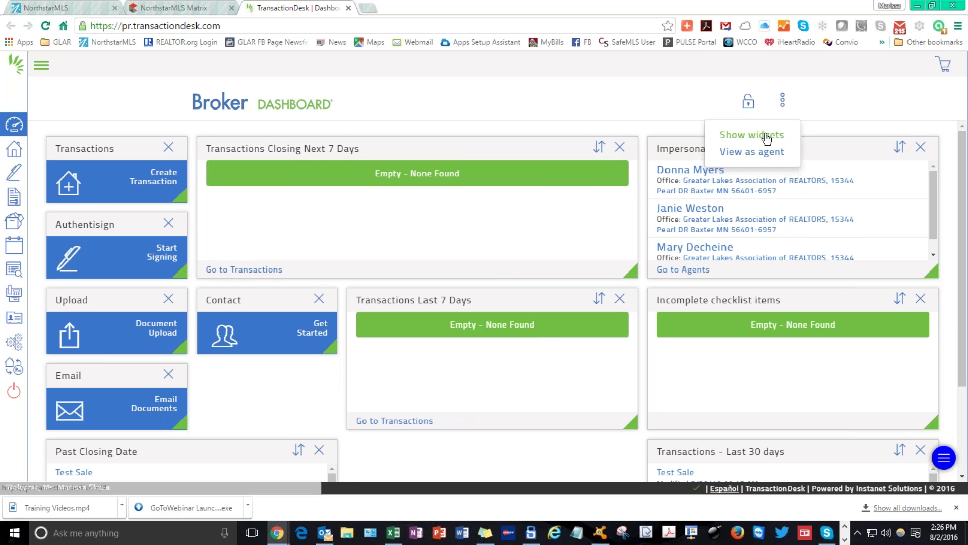
{"action": "left_click", "coordinate": [743, 135]}
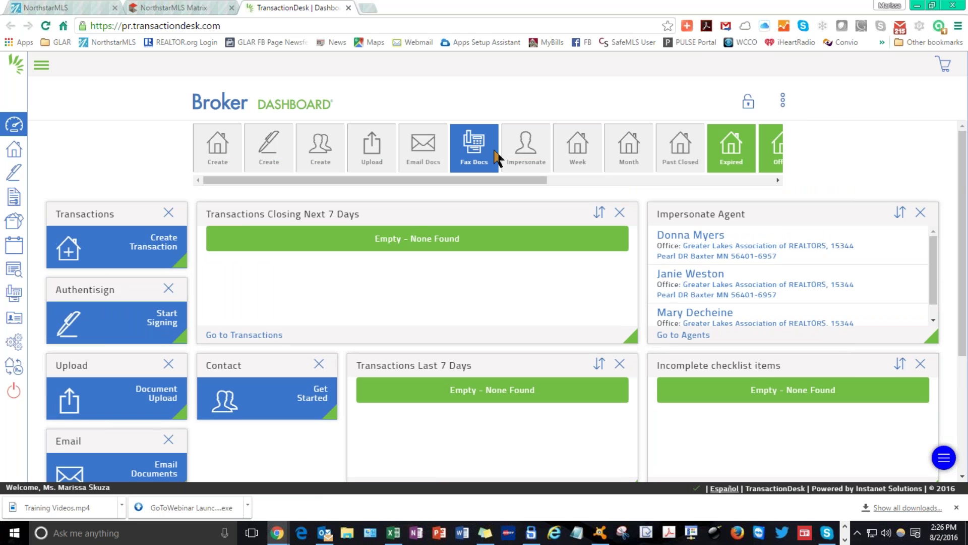
{"action": "scroll", "coordinate": [62, 282], "scroll_direction": "down", "scroll_amount": 4}
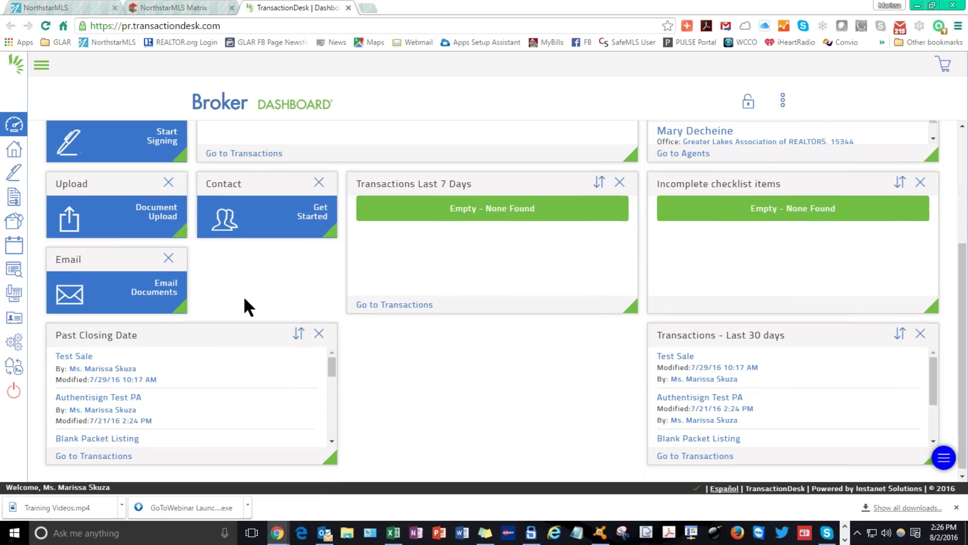
{"action": "scroll", "coordinate": [271, 268], "scroll_direction": "up", "scroll_amount": 4}
{"action": "left_click_drag", "start_coordinate": [474, 130], "coordinate": [266, 429]}
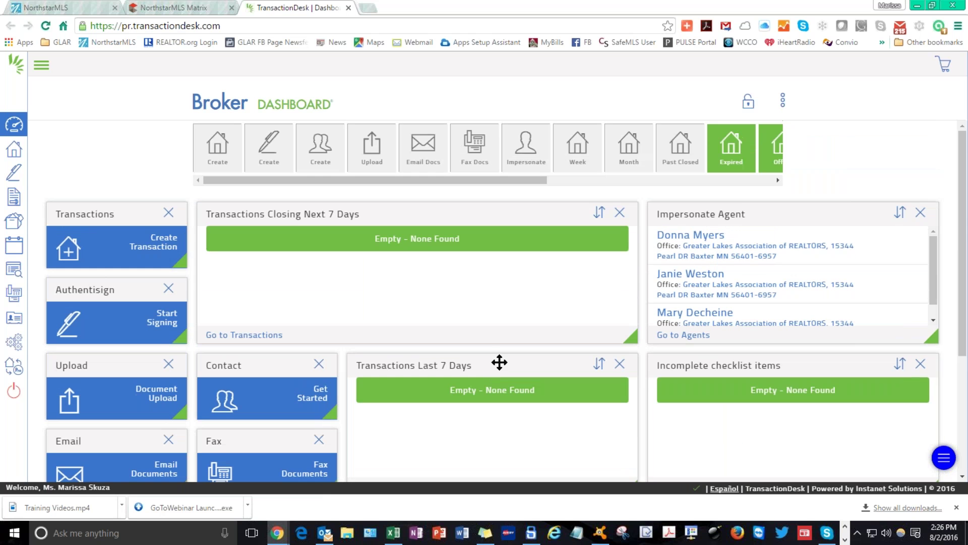
{"action": "left_click_drag", "start_coordinate": [372, 180], "coordinate": [625, 178]}
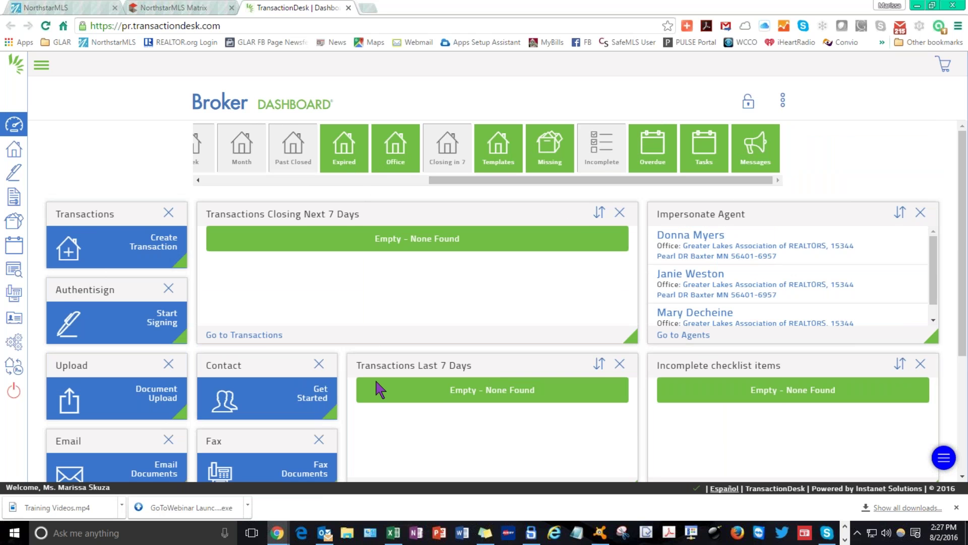
{"action": "scroll", "coordinate": [375, 377], "scroll_direction": "down", "scroll_amount": 3}
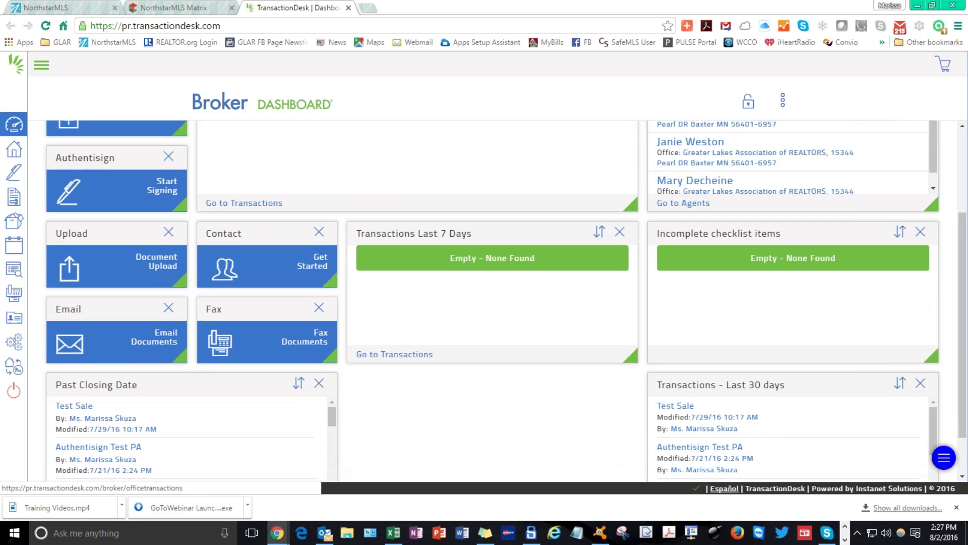
{"action": "scroll", "coordinate": [334, 213], "scroll_direction": "up", "scroll_amount": 2}
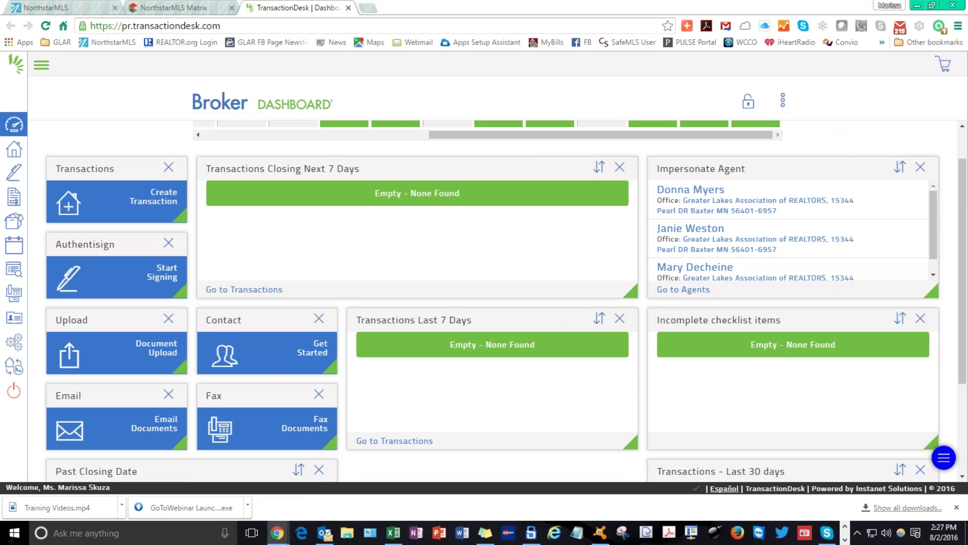
{"action": "scroll", "coordinate": [451, 318], "scroll_direction": "up", "scroll_amount": 1}
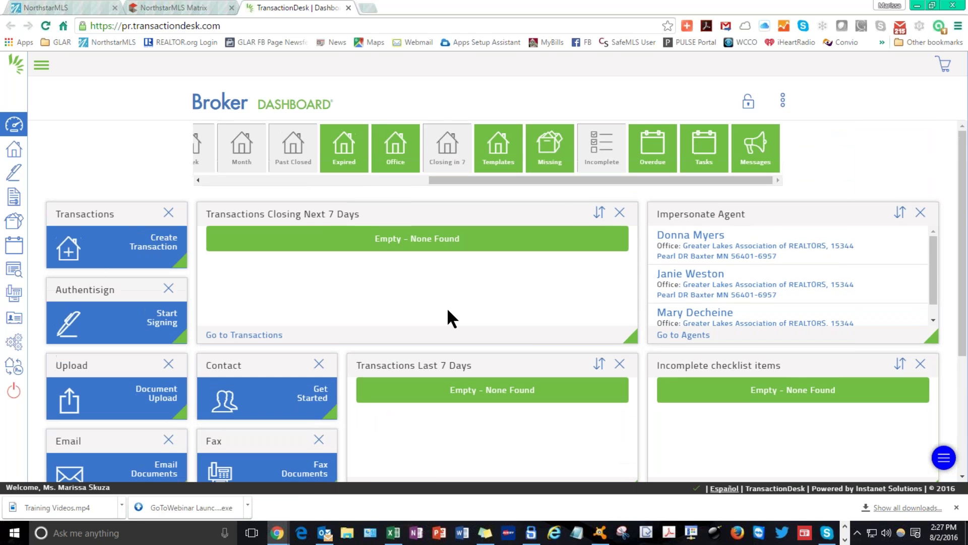
{"action": "scroll", "coordinate": [558, 327], "scroll_direction": "down", "scroll_amount": 4}
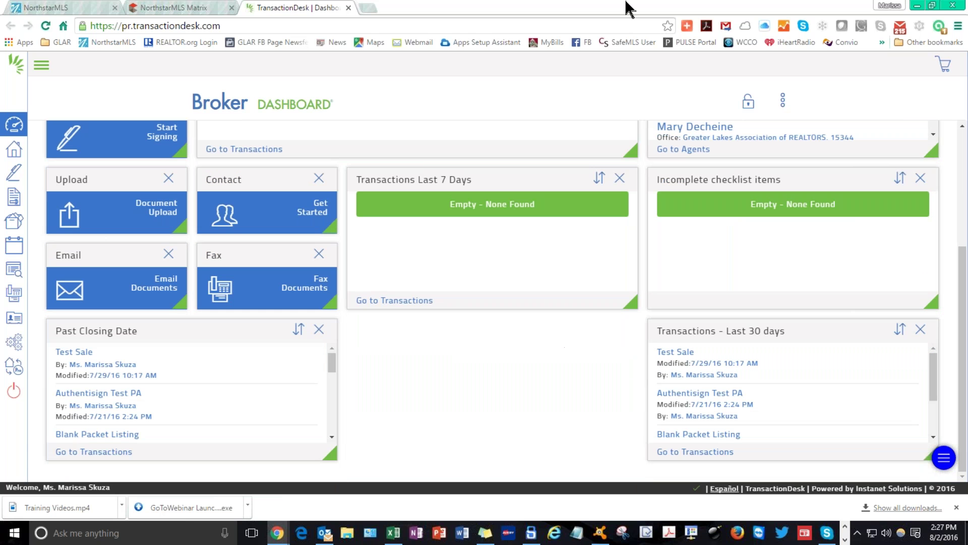
{"action": "left_click", "coordinate": [747, 106]}
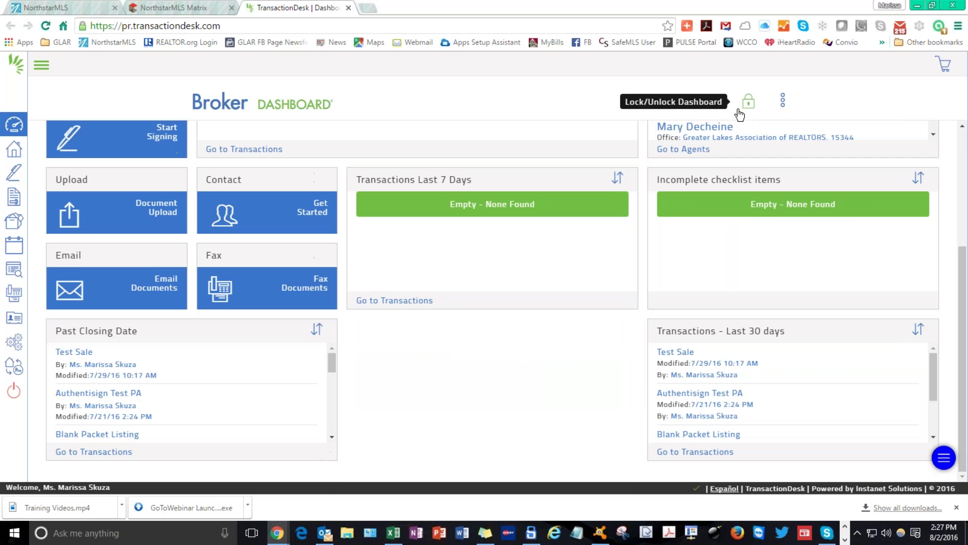
Expand the left sidebar and go to the TransactionDesk transactions list.
{"action": "scroll", "coordinate": [385, 254], "scroll_direction": "up", "scroll_amount": 1}
{"action": "scroll", "coordinate": [377, 241], "scroll_direction": "up", "scroll_amount": 2}
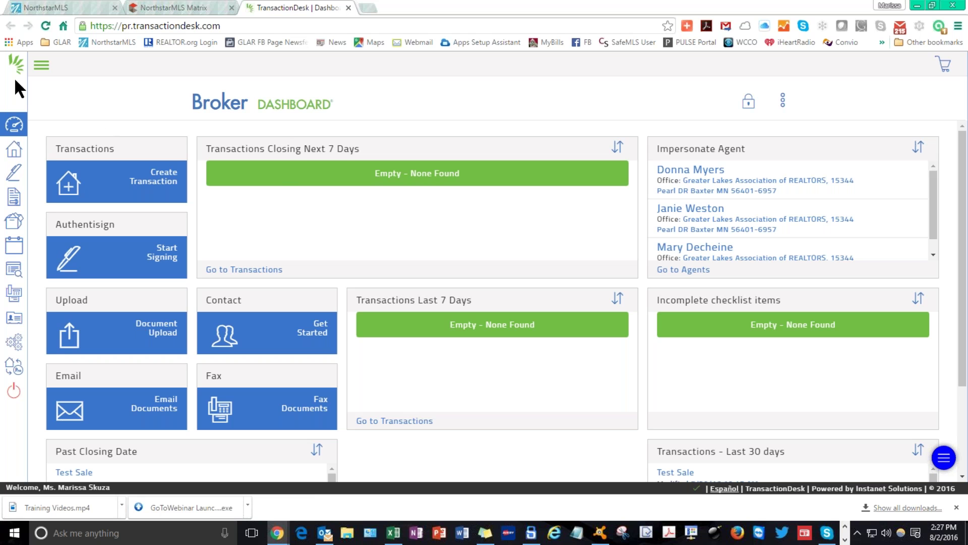
{"action": "left_click", "coordinate": [40, 65]}
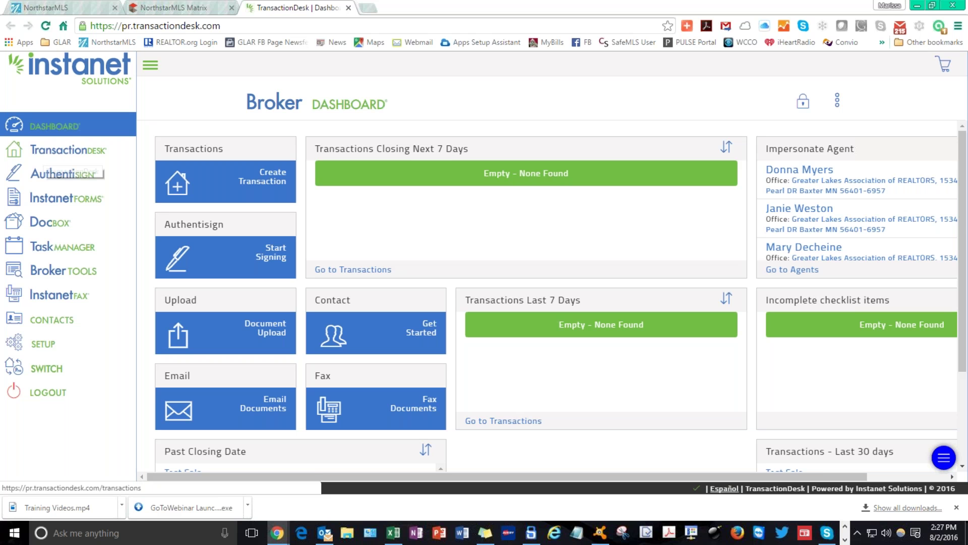
{"action": "left_click", "coordinate": [96, 161]}
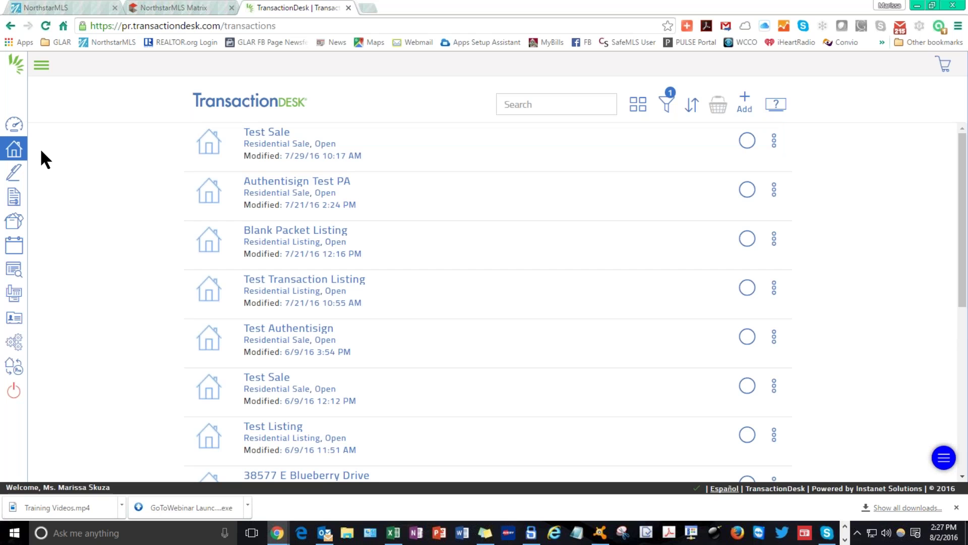
Start a new transaction with the + Add button above the transactions list.
{"action": "left_click", "coordinate": [748, 107]}
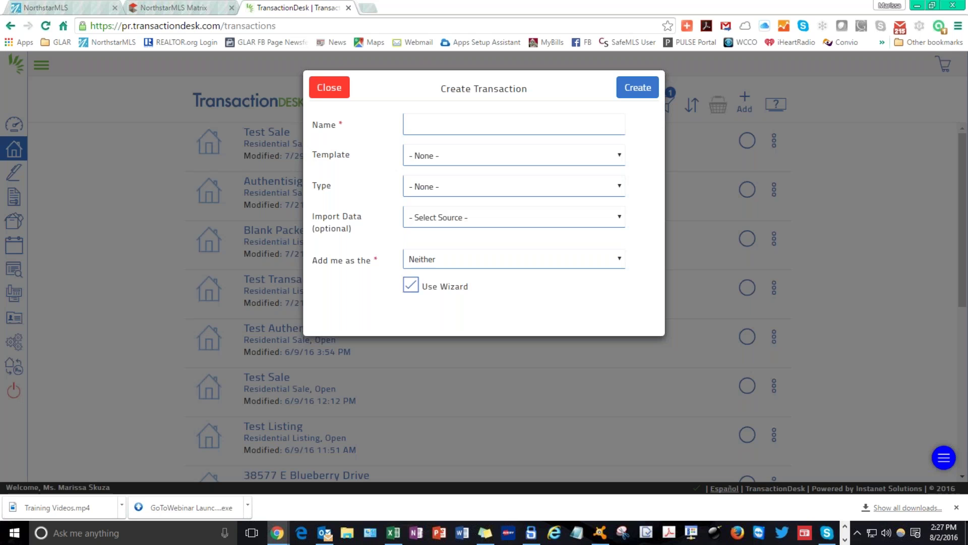
Create 'Test Listing' from the Residential Listing Packet template with me as Listing Agent.
{"action": "left_click", "coordinate": [422, 118]}
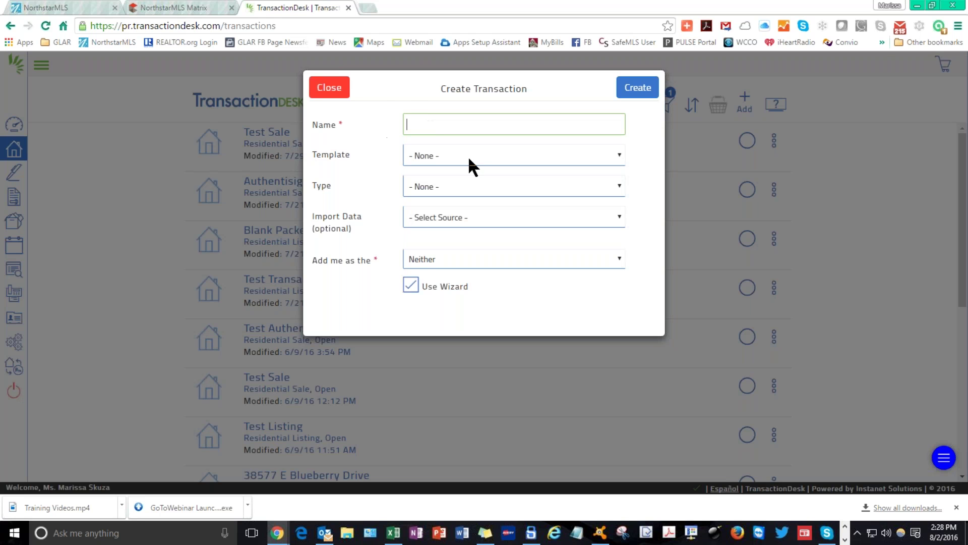
{"action": "type", "text": "Test Listing"}
{"action": "key", "text": "Tab"}
{"action": "left_click", "coordinate": [467, 155]}
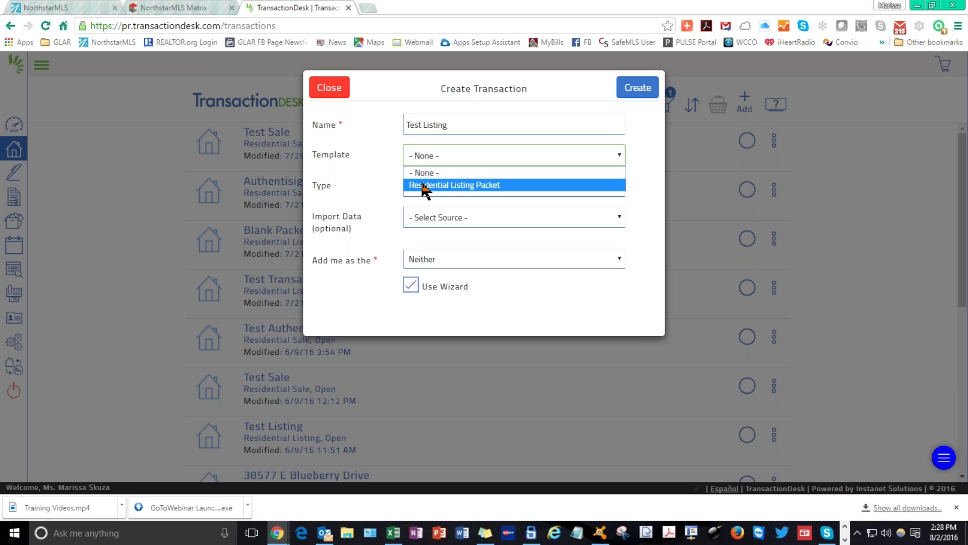
{"action": "left_click", "coordinate": [460, 184]}
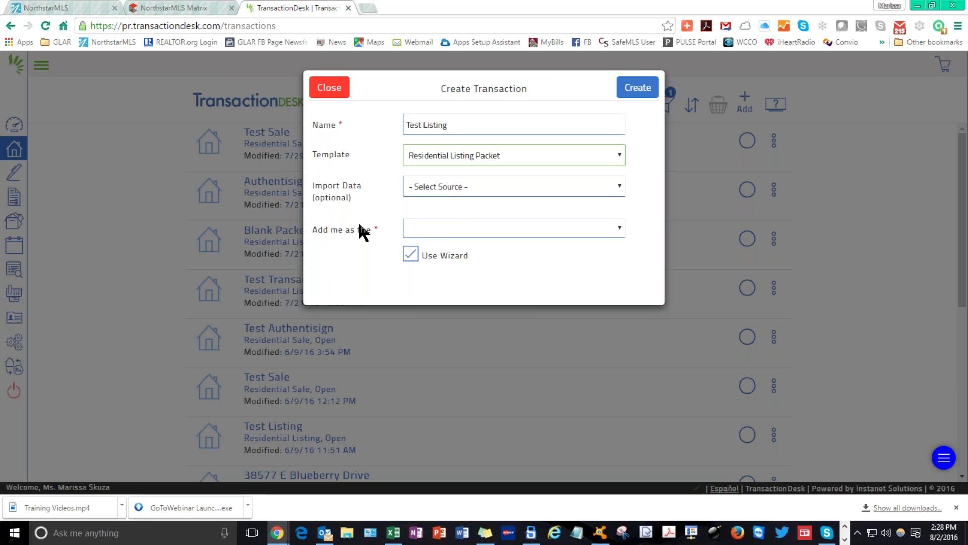
{"action": "left_click", "coordinate": [435, 227]}
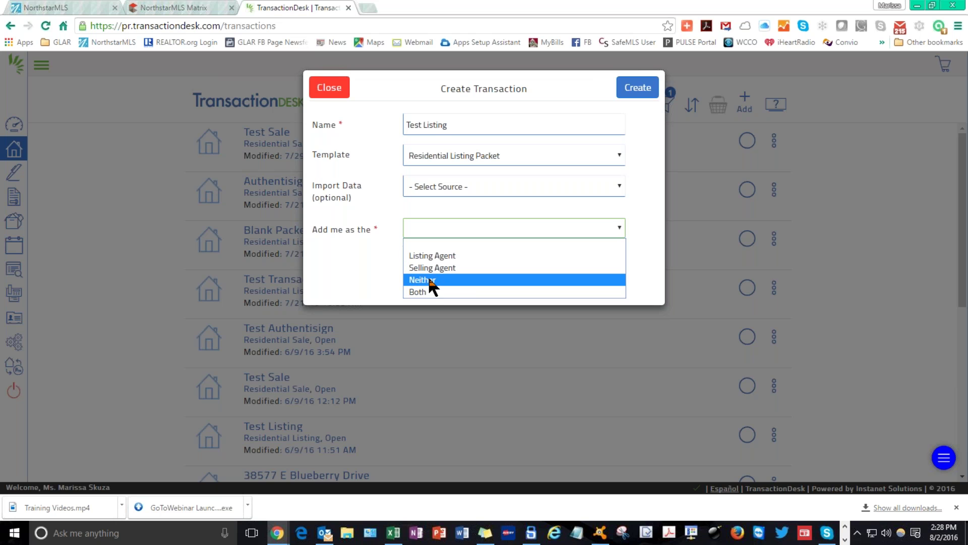
{"action": "left_click", "coordinate": [444, 256]}
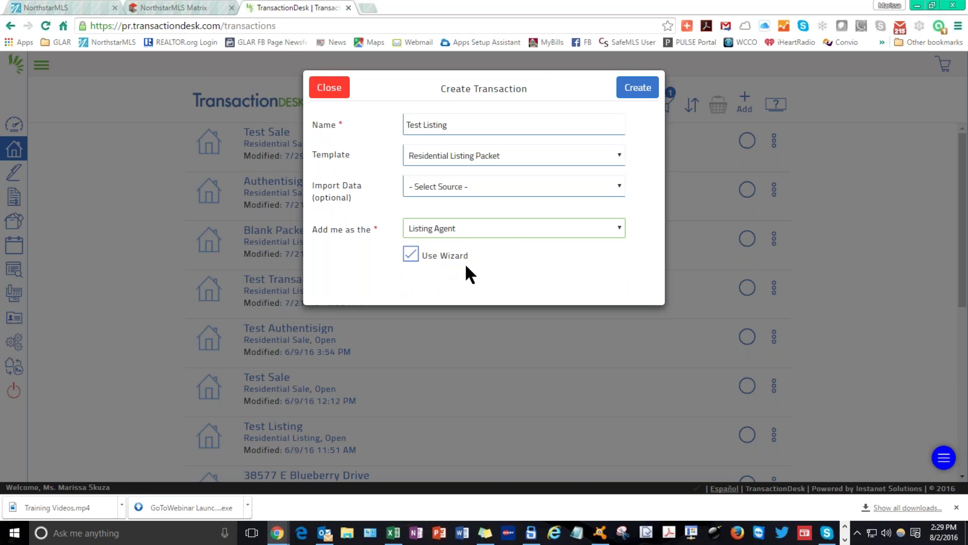
{"action": "left_click", "coordinate": [638, 89]}
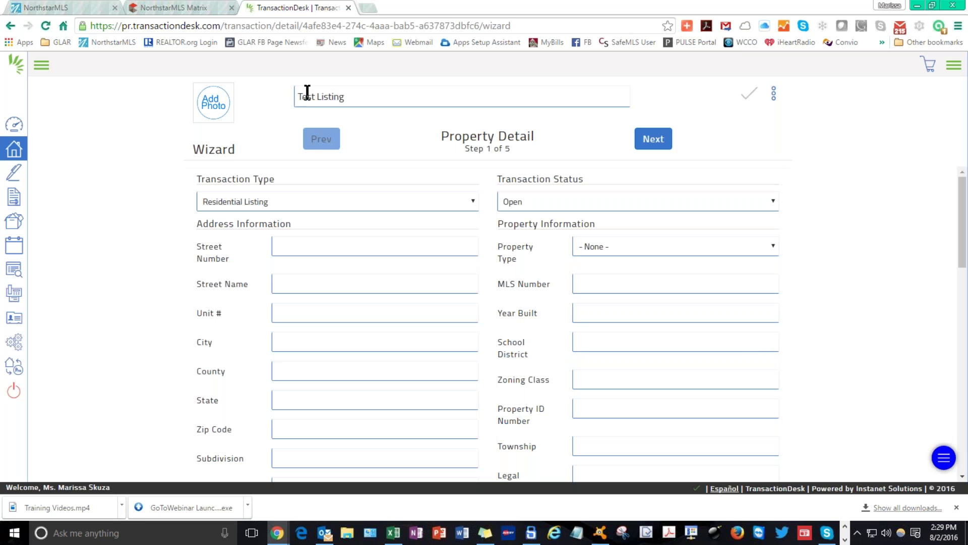
Leave the Test Listing name unchanged and keep the transaction status as Open.
{"action": "left_click_drag", "start_coordinate": [385, 95], "coordinate": [255, 93]}
{"action": "left_click", "coordinate": [376, 99]}
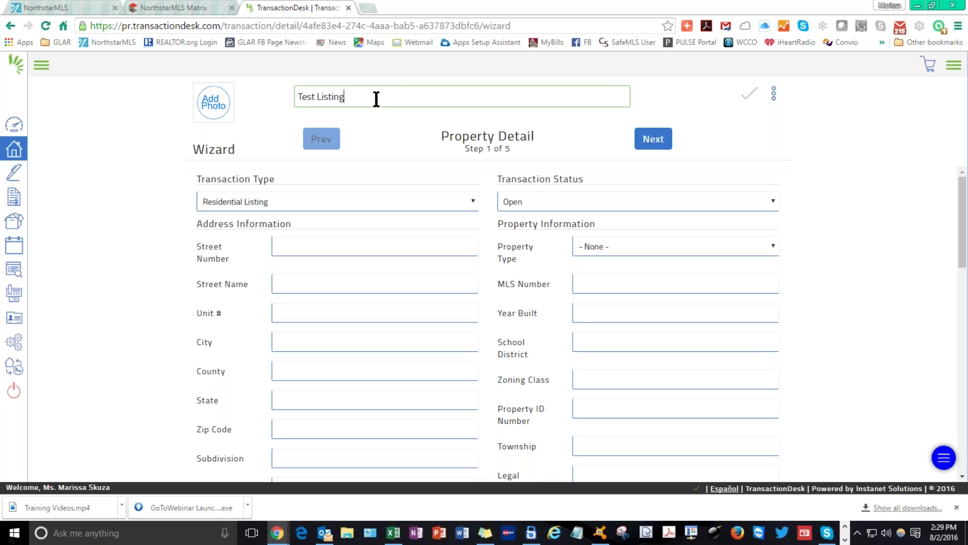
{"action": "left_click_drag", "start_coordinate": [372, 99], "coordinate": [281, 108]}
{"action": "left_click", "coordinate": [370, 108]}
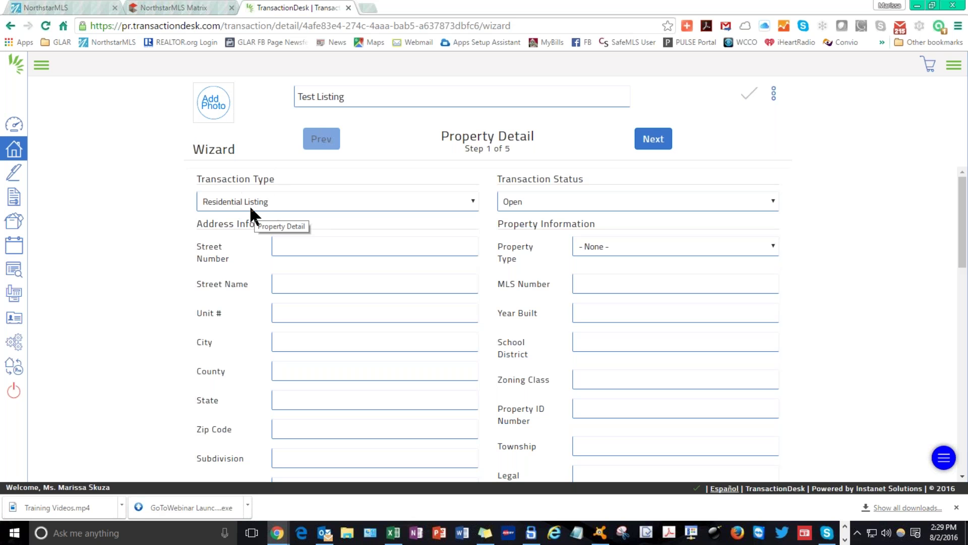
{"action": "left_click", "coordinate": [539, 199]}
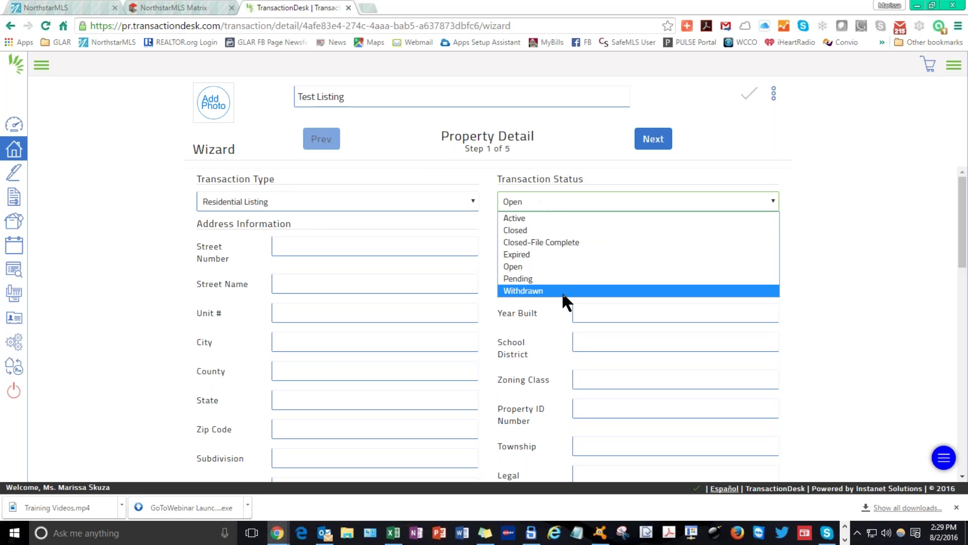
{"action": "left_click", "coordinate": [543, 265]}
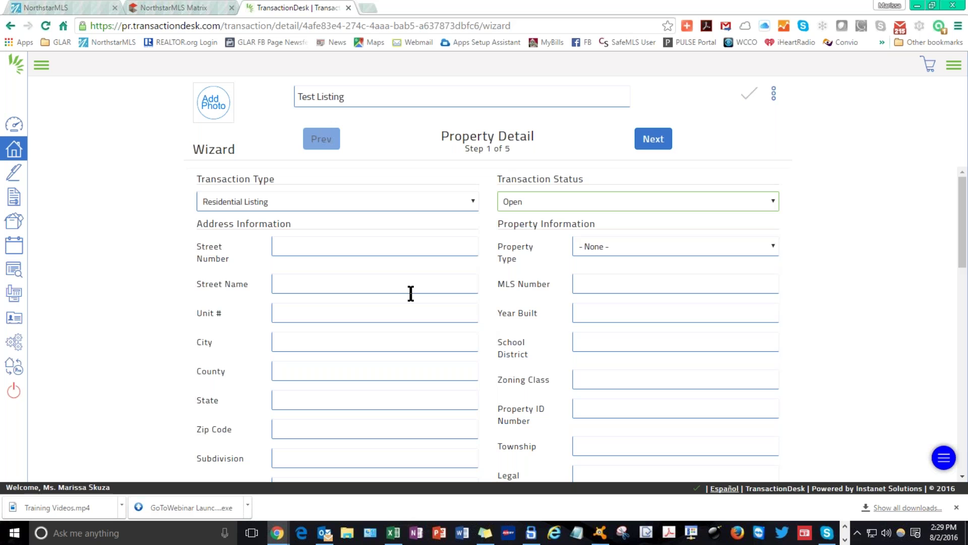
Set the property type to Residential/Personal.
{"action": "left_click", "coordinate": [308, 241]}
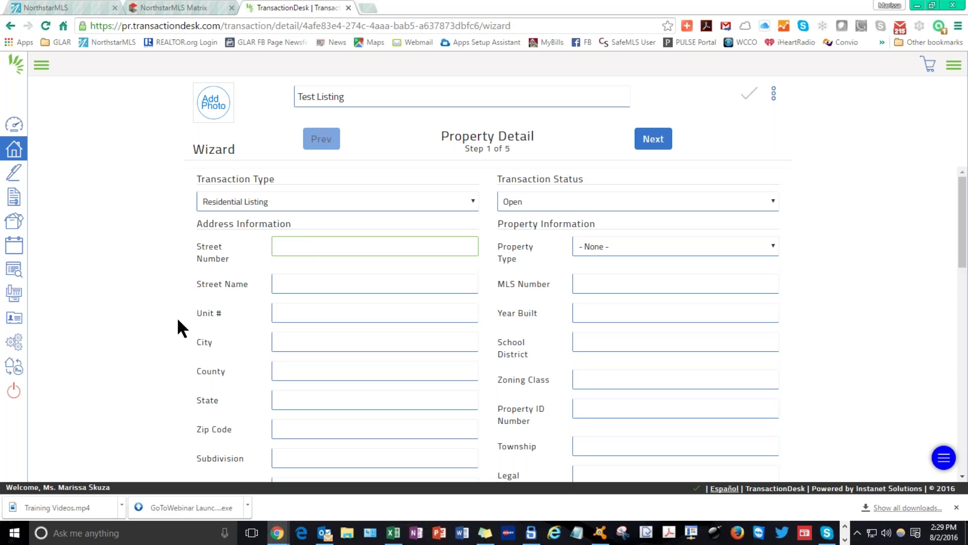
{"action": "scroll", "coordinate": [174, 319], "scroll_direction": "down", "scroll_amount": 1}
{"action": "scroll", "coordinate": [173, 320], "scroll_direction": "down", "scroll_amount": 7}
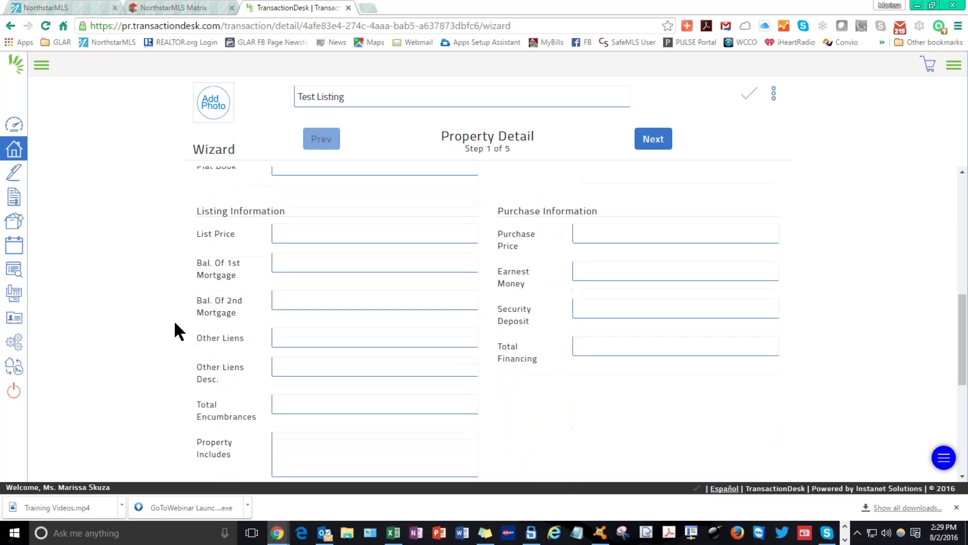
{"action": "scroll", "coordinate": [174, 321], "scroll_direction": "up", "scroll_amount": 8}
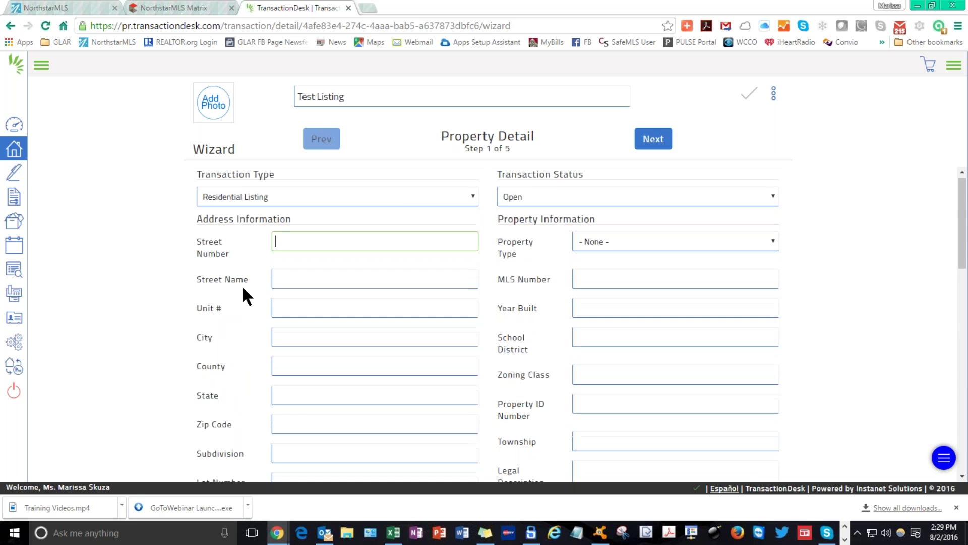
{"action": "scroll", "coordinate": [242, 291], "scroll_direction": "down", "scroll_amount": 2}
{"action": "scroll", "coordinate": [242, 292], "scroll_direction": "up", "scroll_amount": 2}
{"action": "left_click", "coordinate": [626, 246]}
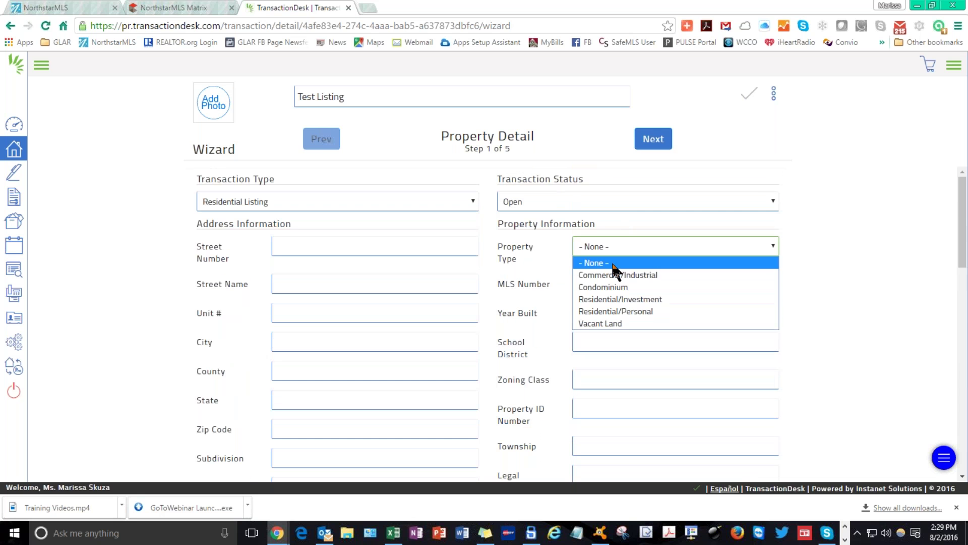
{"action": "left_click", "coordinate": [639, 308]}
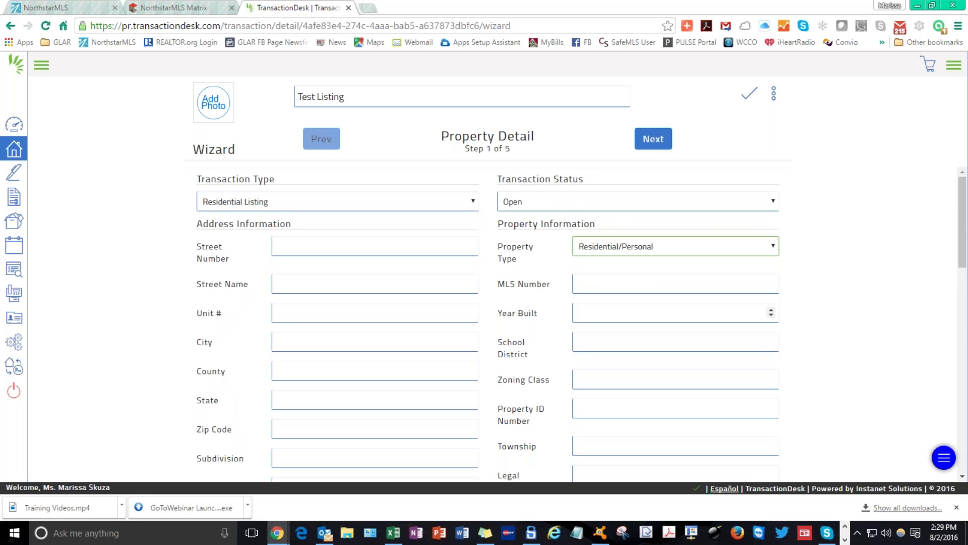
Enter a list price of 123456 on the Property Detail page.
{"action": "scroll", "coordinate": [275, 334], "scroll_direction": "down", "scroll_amount": 4}
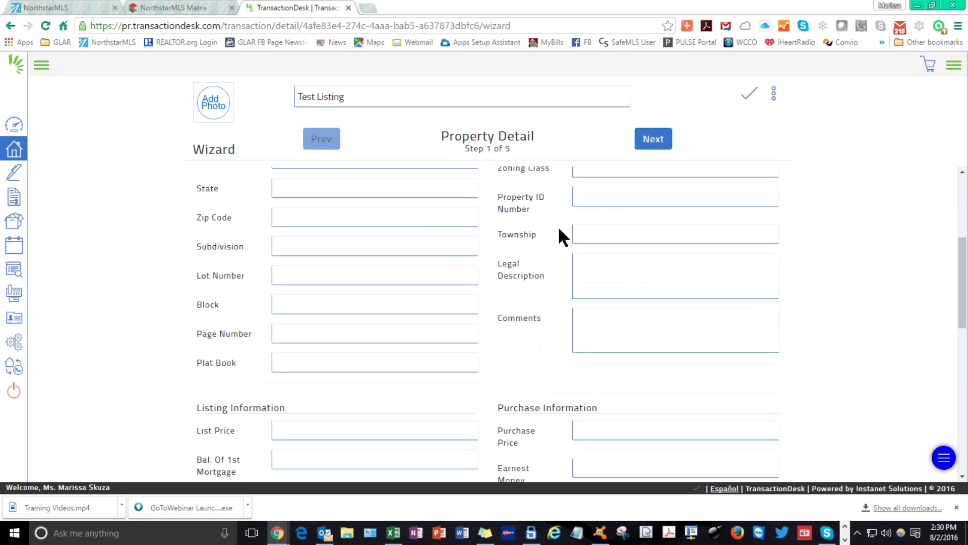
{"action": "scroll", "coordinate": [532, 271], "scroll_direction": "down", "scroll_amount": 3}
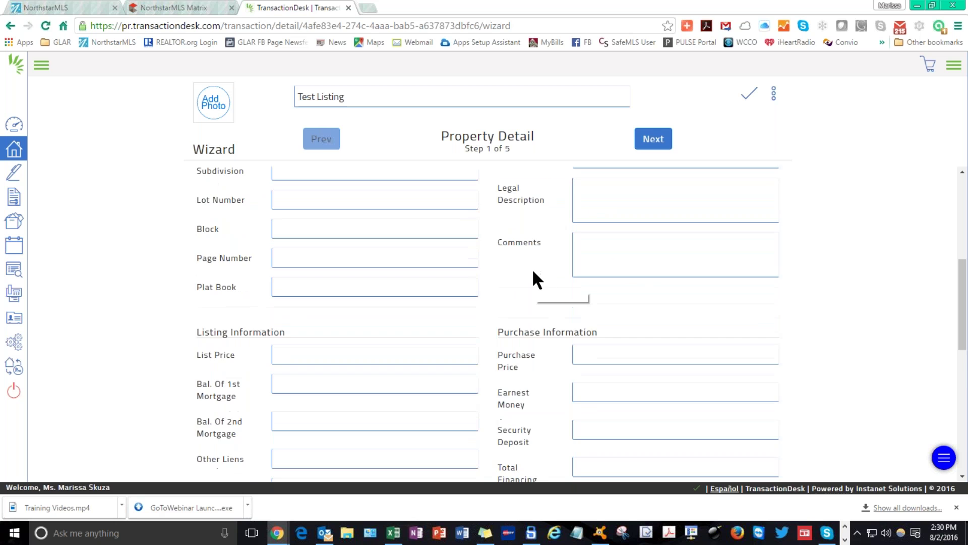
{"action": "scroll", "coordinate": [527, 266], "scroll_direction": "down", "scroll_amount": 1}
{"action": "left_click", "coordinate": [372, 280]}
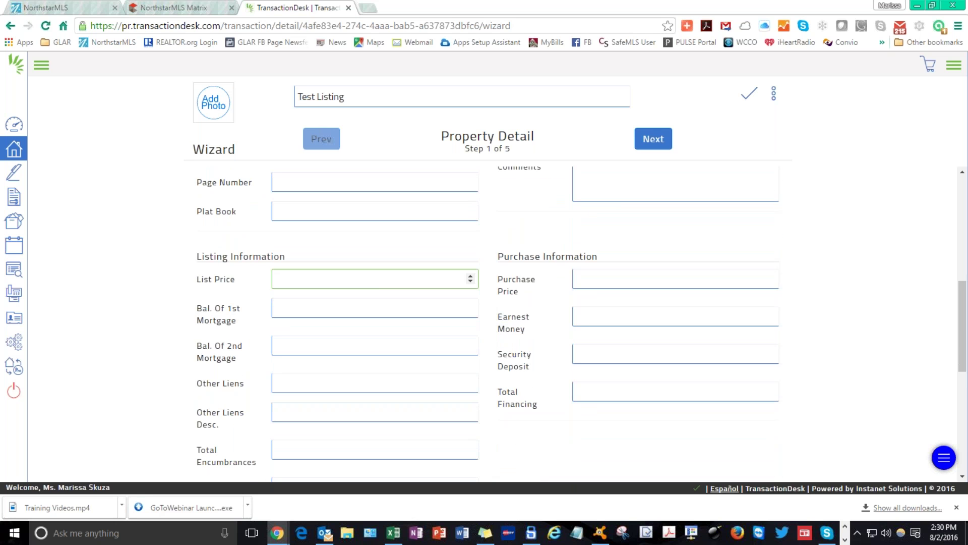
{"action": "type", "text": "123456"}
{"action": "scroll", "coordinate": [436, 291], "scroll_direction": "down", "scroll_amount": 3}
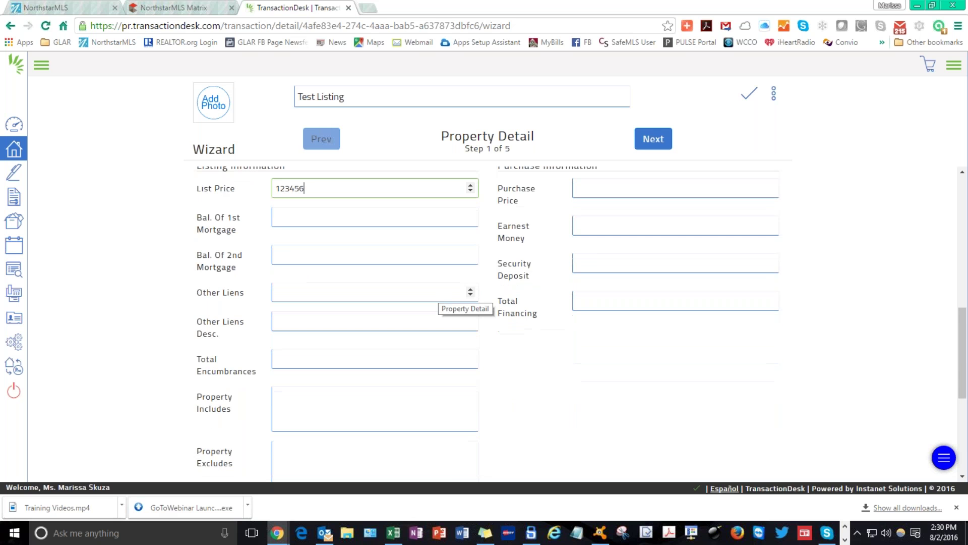
{"action": "scroll", "coordinate": [436, 298], "scroll_direction": "down", "scroll_amount": 7}
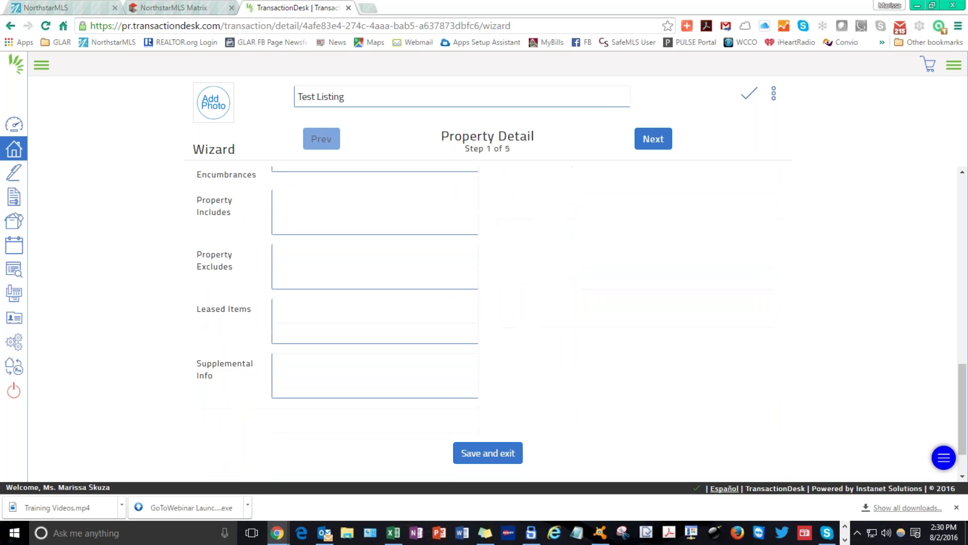
{"action": "scroll", "coordinate": [437, 297], "scroll_direction": "up", "scroll_amount": 12}
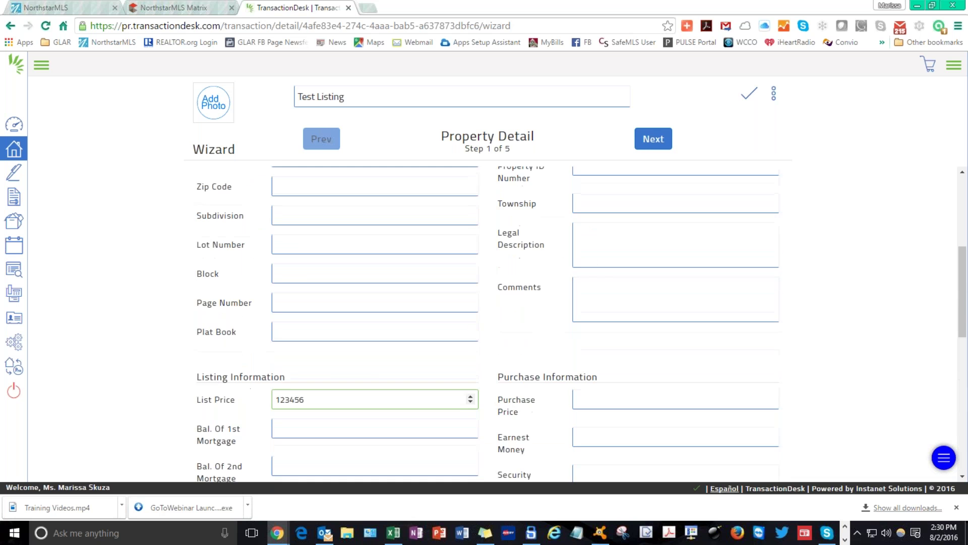
{"action": "scroll", "coordinate": [480, 323], "scroll_direction": "down", "scroll_amount": 9}
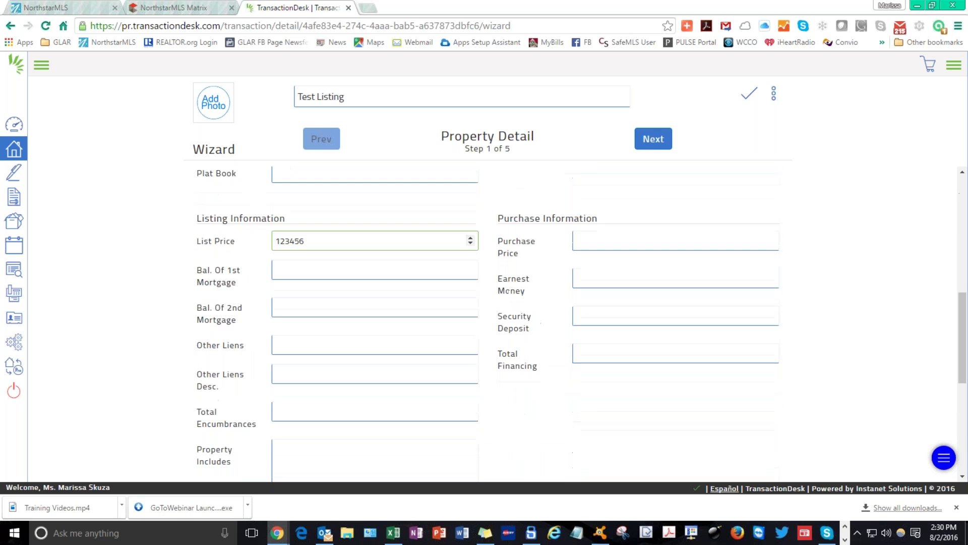
{"action": "scroll", "coordinate": [480, 322], "scroll_direction": "down", "scroll_amount": 4}
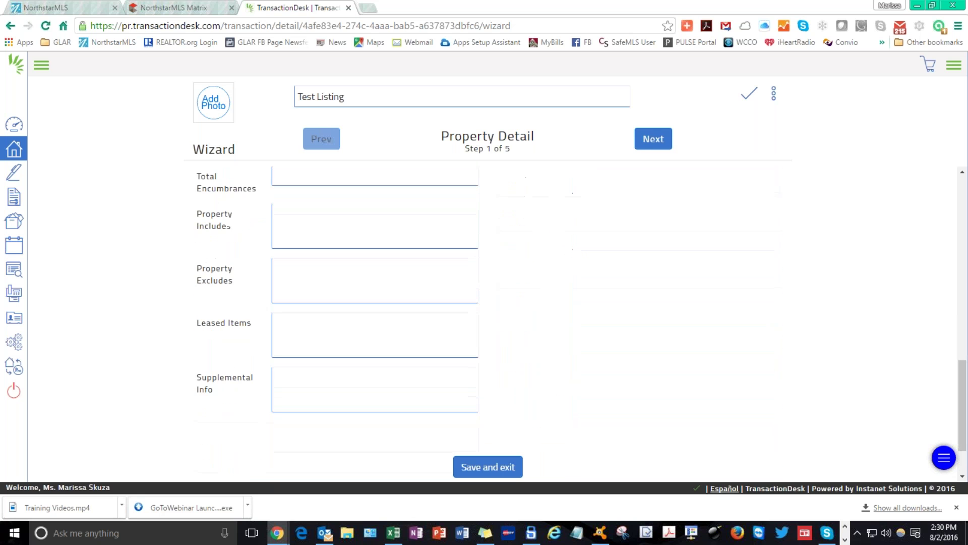
{"action": "scroll", "coordinate": [347, 312], "scroll_direction": "up", "scroll_amount": 4}
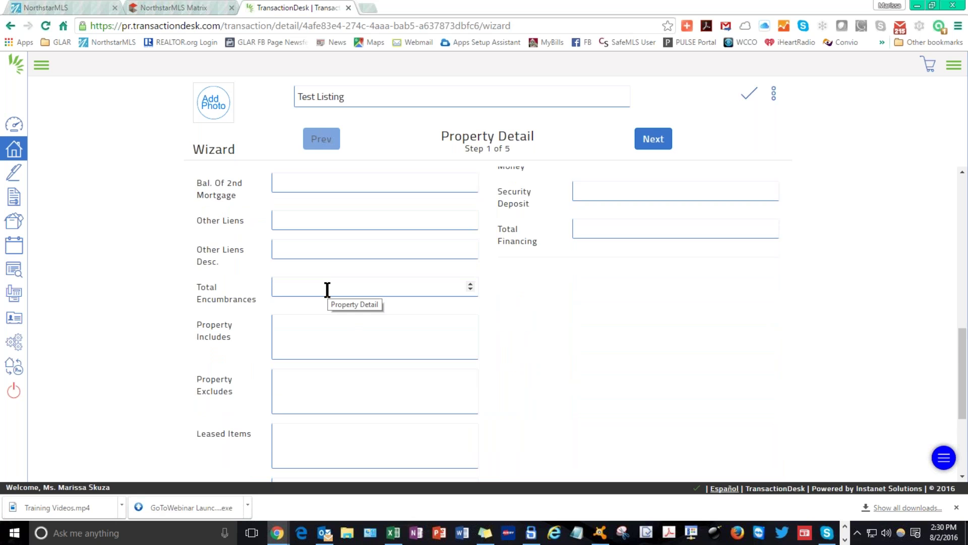
{"action": "scroll", "coordinate": [327, 284], "scroll_direction": "up", "scroll_amount": 2}
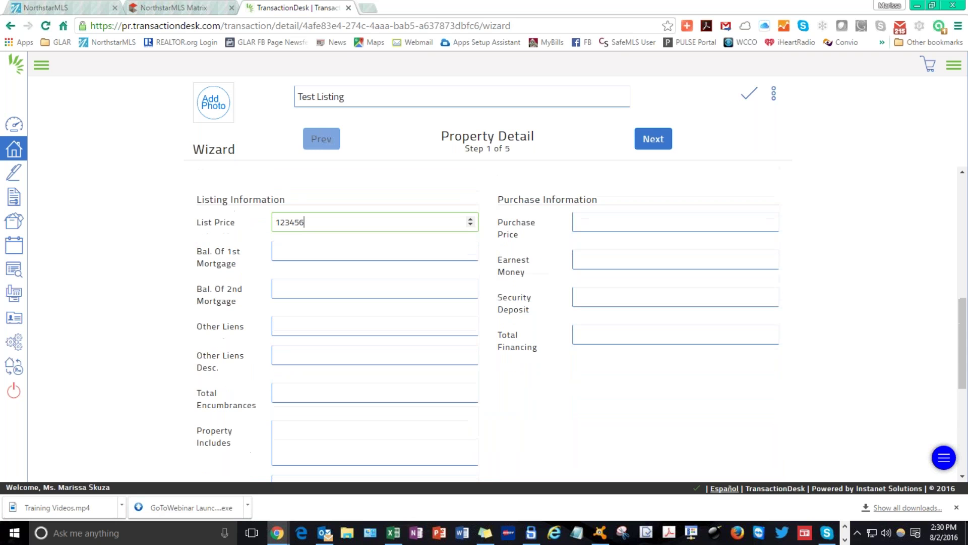
{"action": "scroll", "coordinate": [578, 283], "scroll_direction": "up", "scroll_amount": 1}
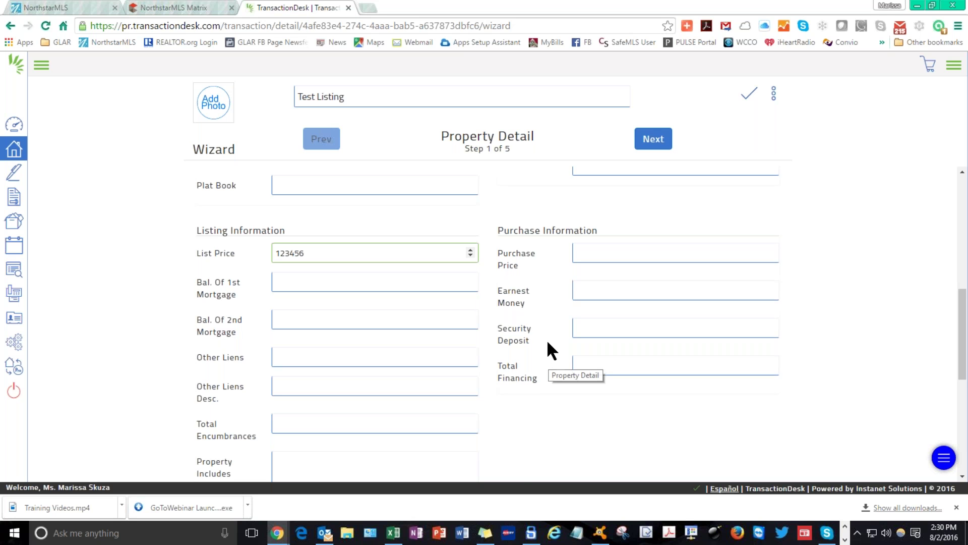
{"action": "scroll", "coordinate": [547, 340], "scroll_direction": "up", "scroll_amount": 6}
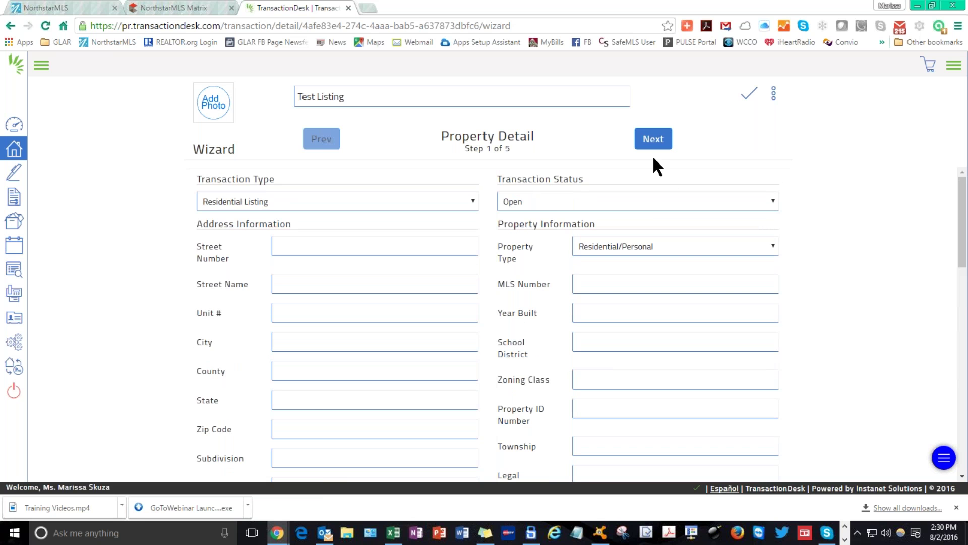
{"action": "left_click", "coordinate": [653, 140]}
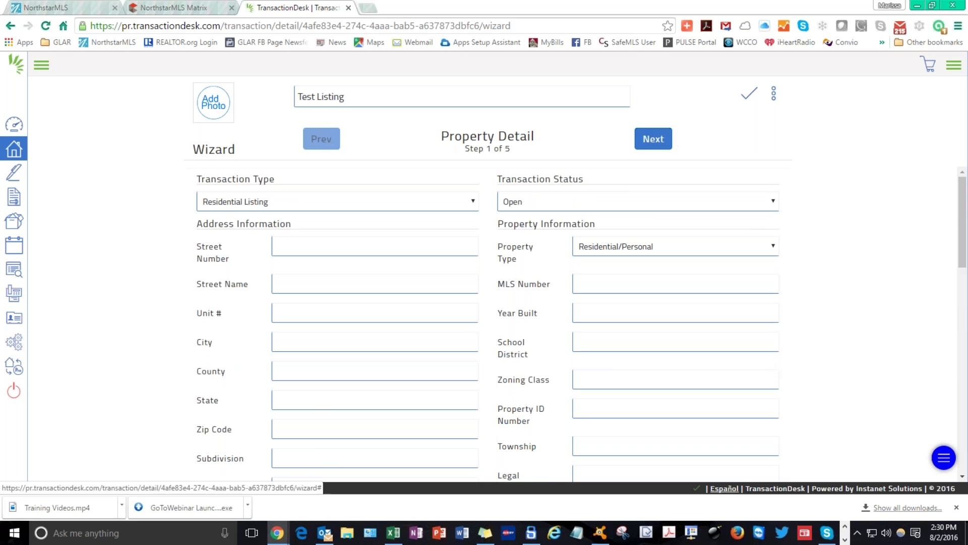
{"action": "left_click", "coordinate": [650, 141]}
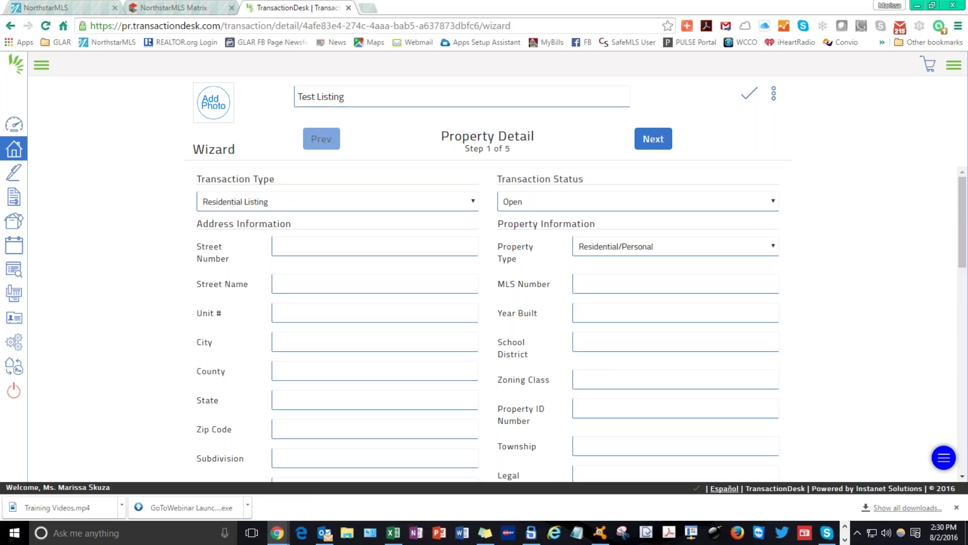
Pick August 3, 2016 as the List Date and advance to the Contacts step.
{"action": "left_click", "coordinate": [653, 140]}
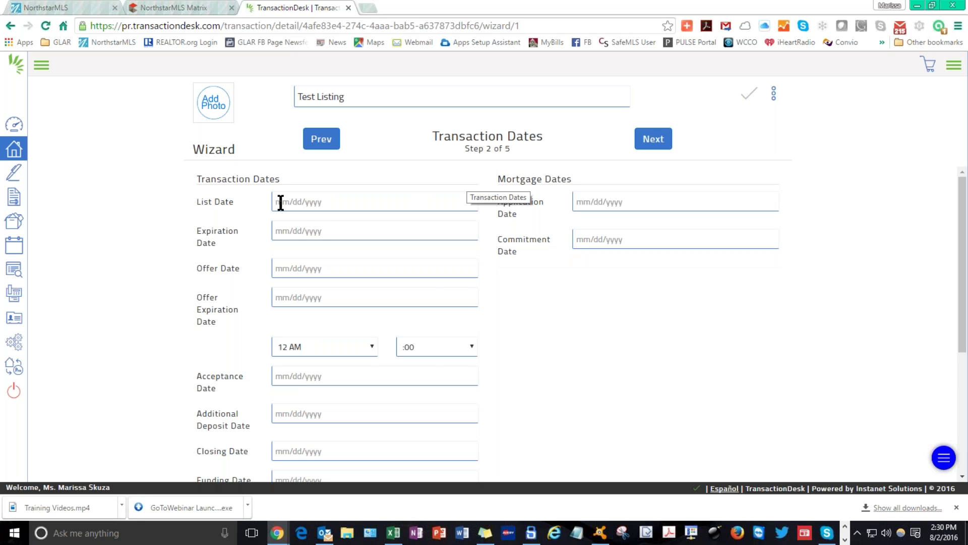
{"action": "left_click", "coordinate": [360, 207]}
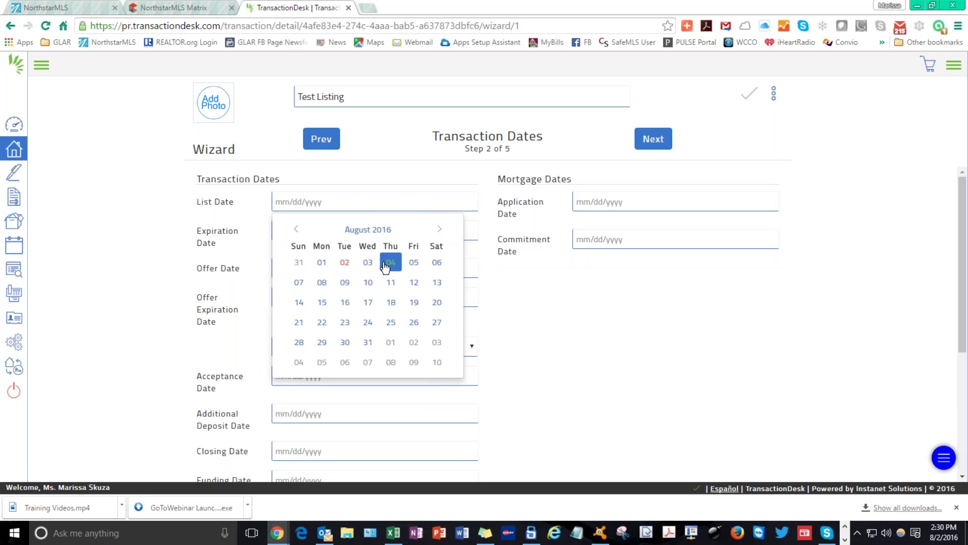
{"action": "left_click", "coordinate": [366, 265]}
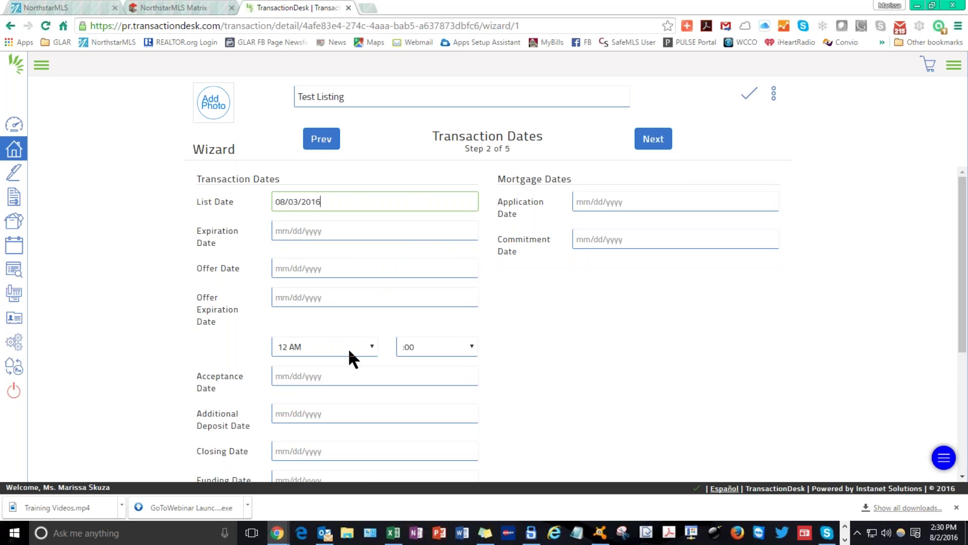
{"action": "scroll", "coordinate": [353, 351], "scroll_direction": "down", "scroll_amount": 4}
{"action": "scroll", "coordinate": [353, 351], "scroll_direction": "up", "scroll_amount": 4}
{"action": "left_click", "coordinate": [653, 139]}
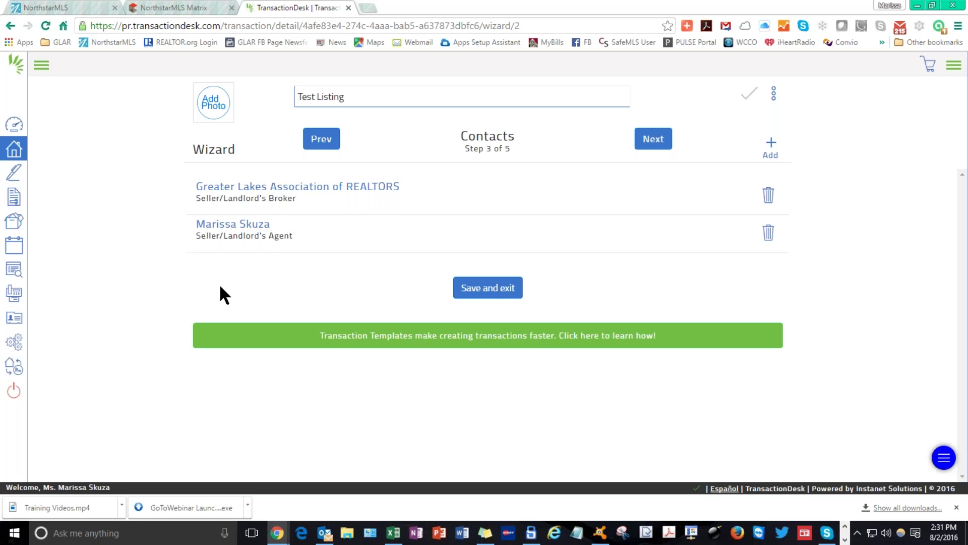
Show the Contacts step's + Add menu of ways to add a contact.
{"action": "left_click_drag", "start_coordinate": [197, 235], "coordinate": [299, 235]}
{"action": "left_click", "coordinate": [315, 246]}
{"action": "left_click", "coordinate": [777, 147]}
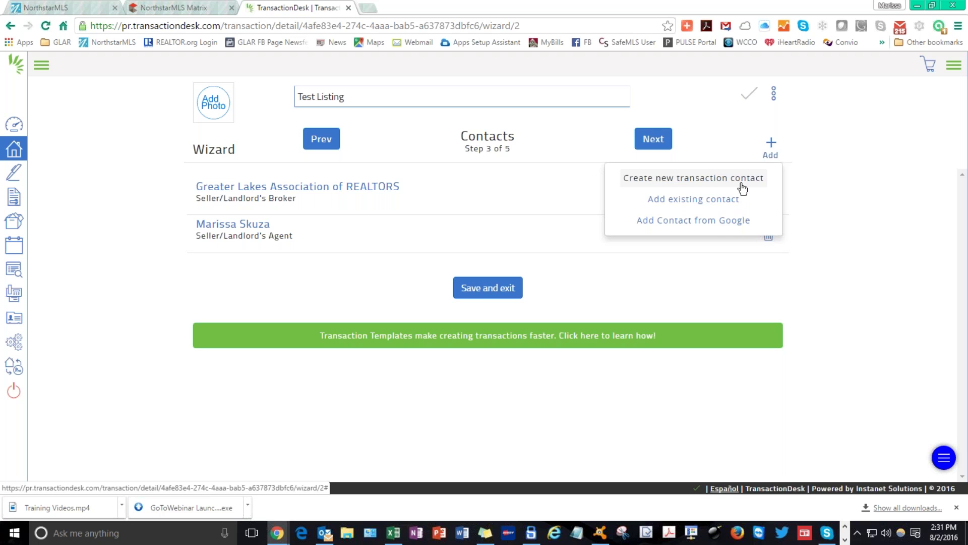
Create a new transaction contact and set its type to Seller.
{"action": "left_click", "coordinate": [708, 184]}
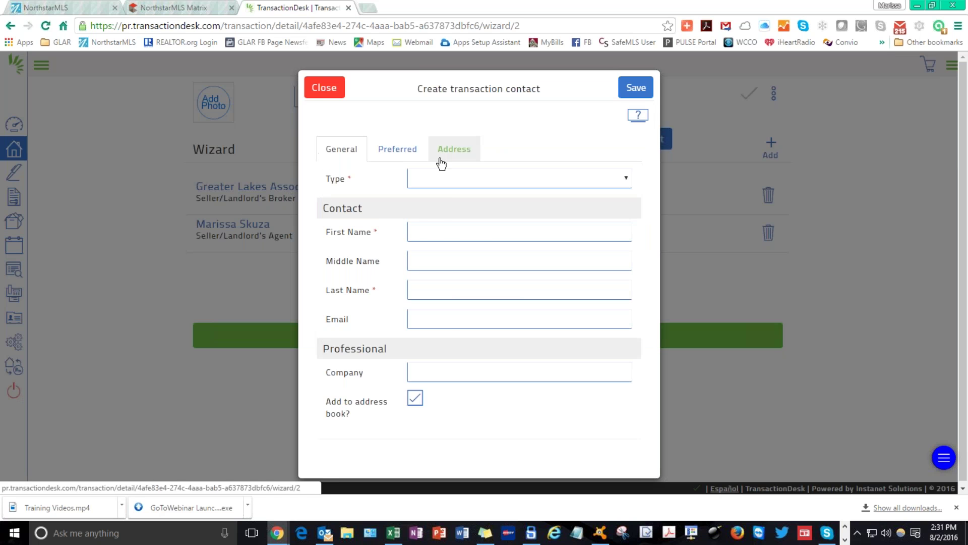
{"action": "left_click", "coordinate": [439, 178]}
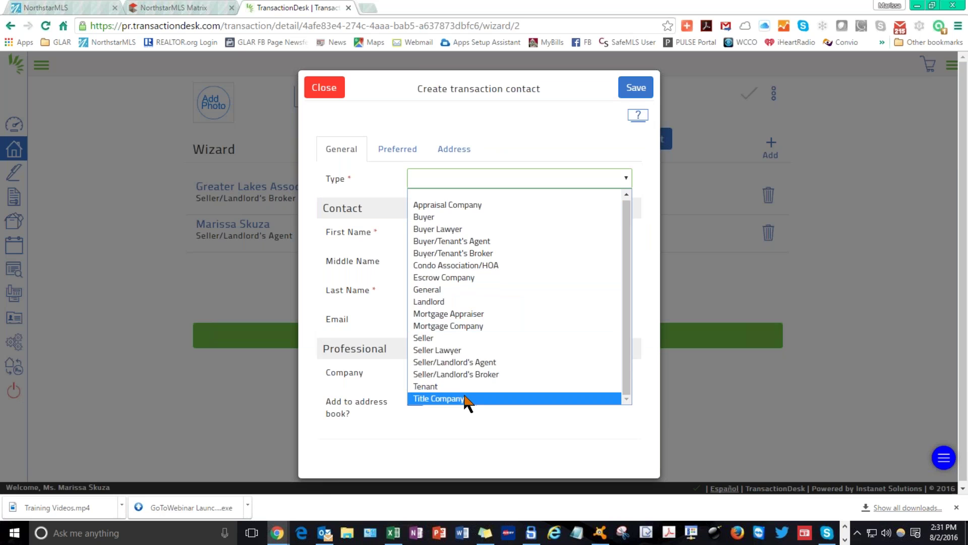
{"action": "left_click", "coordinate": [455, 339]}
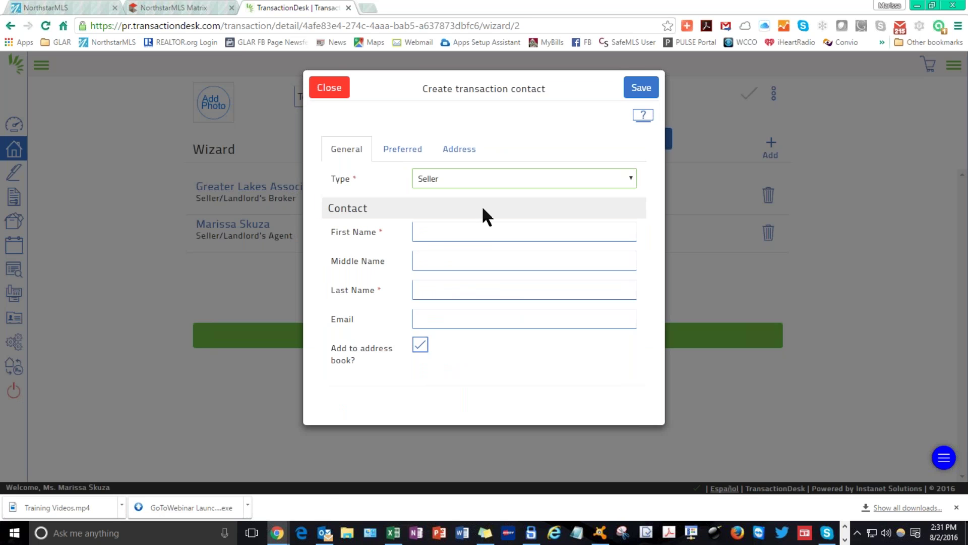
{"action": "left_click", "coordinate": [481, 232]}
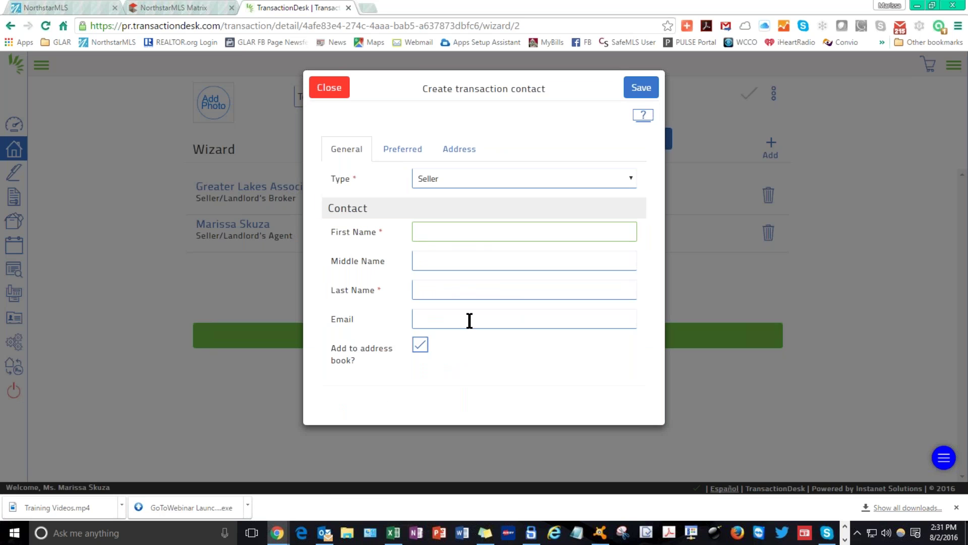
{"action": "left_click", "coordinate": [406, 151]}
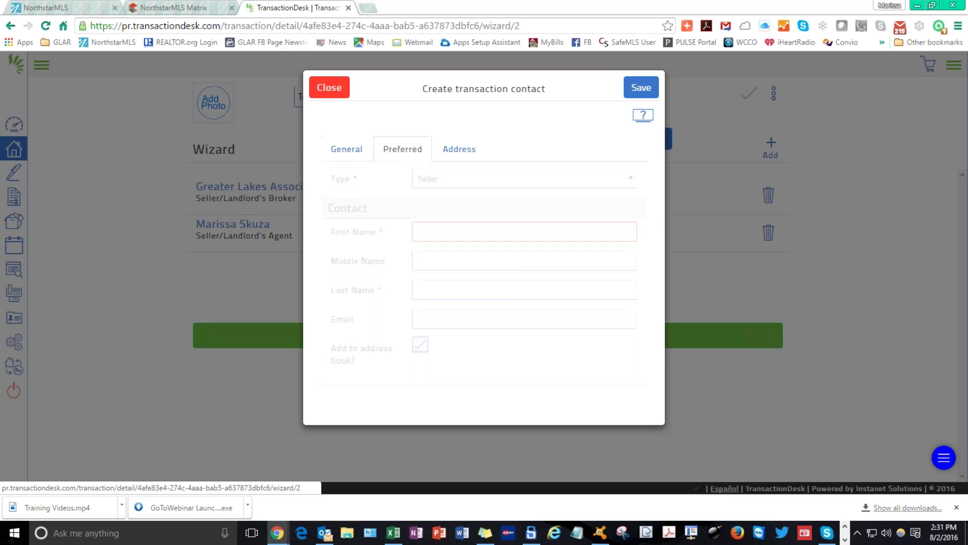
{"action": "left_click", "coordinate": [361, 150]}
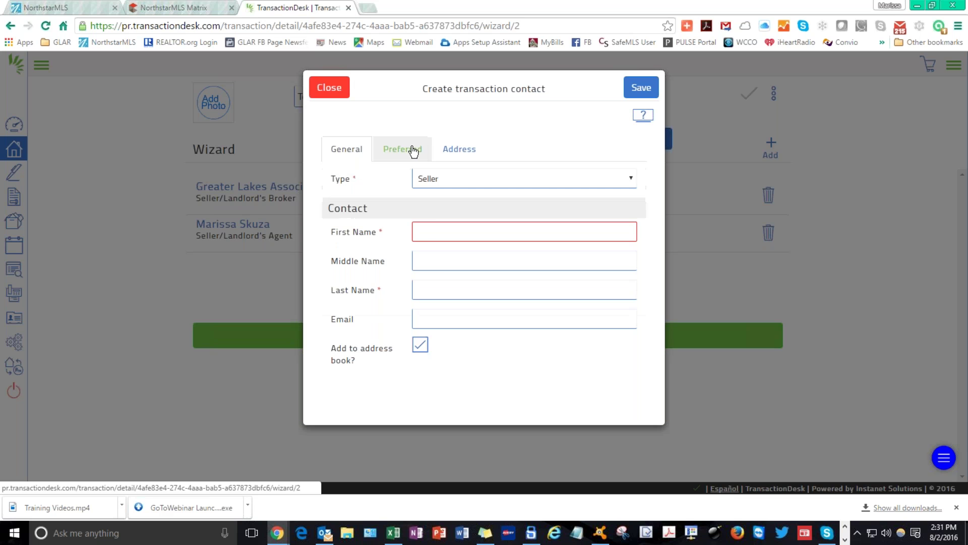
Fill in the seller's first, middle and last name and their e-mail address.
{"action": "left_click", "coordinate": [427, 231]}
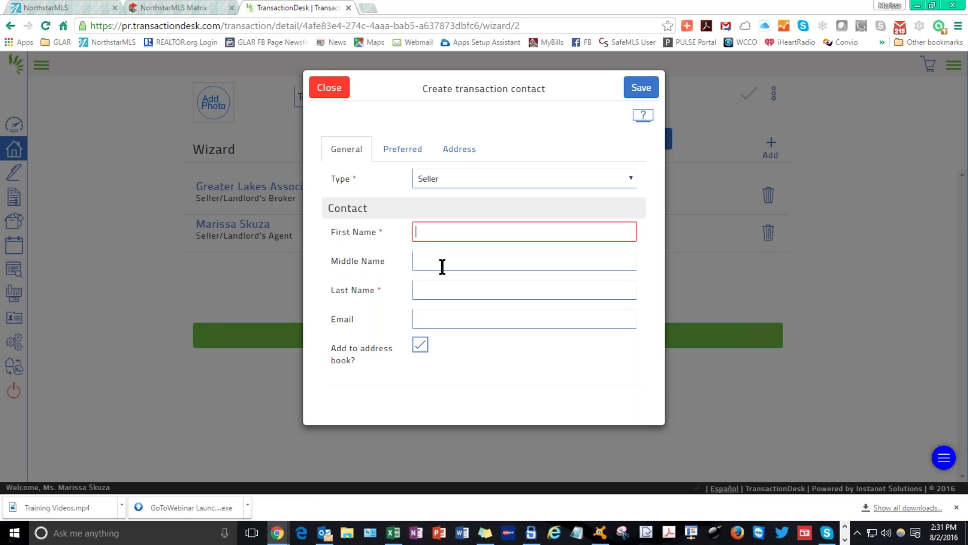
{"action": "type", "text": "Mariss"}
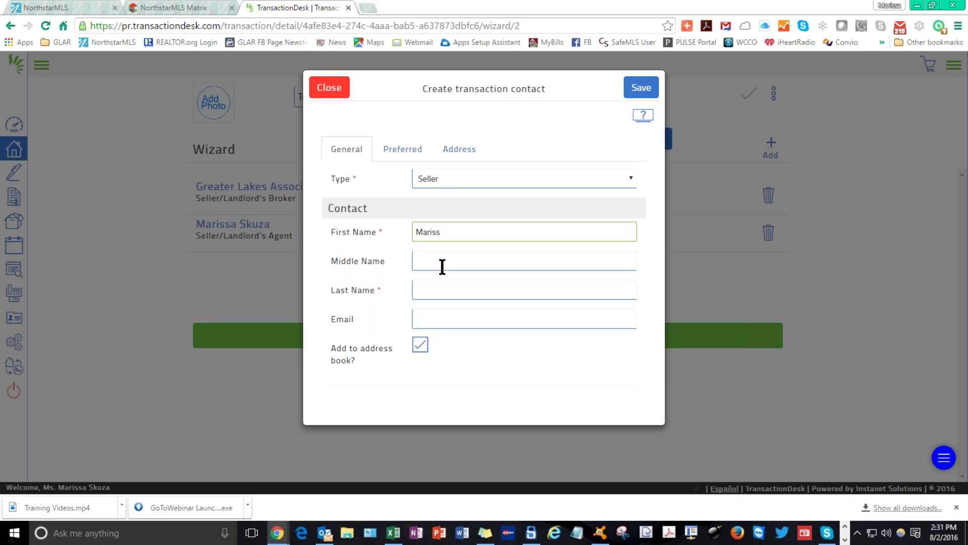
{"action": "key", "text": "BackSpace"}
{"action": "key", "text": "BackSpace"}
{"action": "key", "text": "BackSpace"}
{"action": "key", "text": "BackSpace"}
{"action": "key", "text": "BackSpace"}
{"action": "key", "text": "BackSpace"}
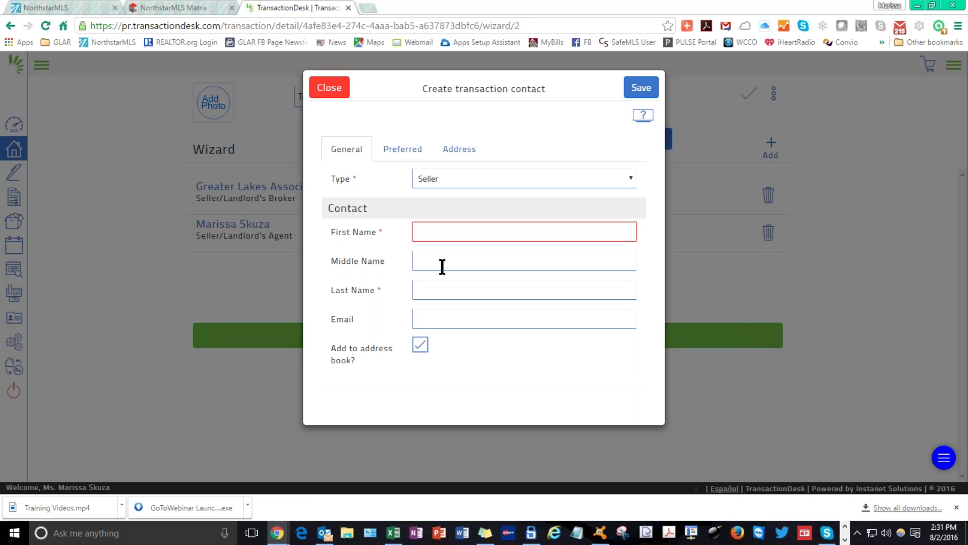
{"action": "type", "text": "One"}
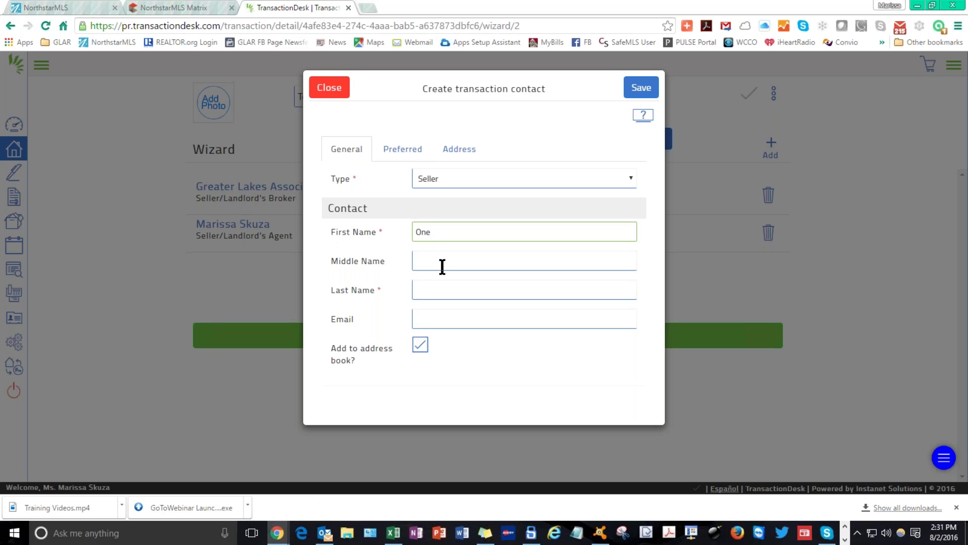
{"action": "key", "text": "Tab"}
{"action": "type", "text": "A"}
{"action": "key", "text": "Tab"}
{"action": "type", "text": "Sel"}
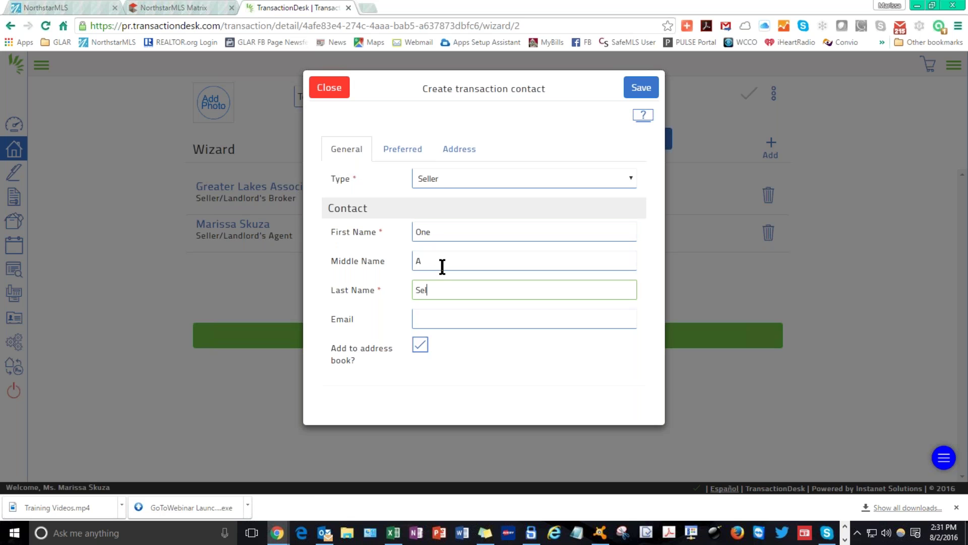
{"action": "type", "text": "ler"}
{"action": "key", "text": "Tab"}
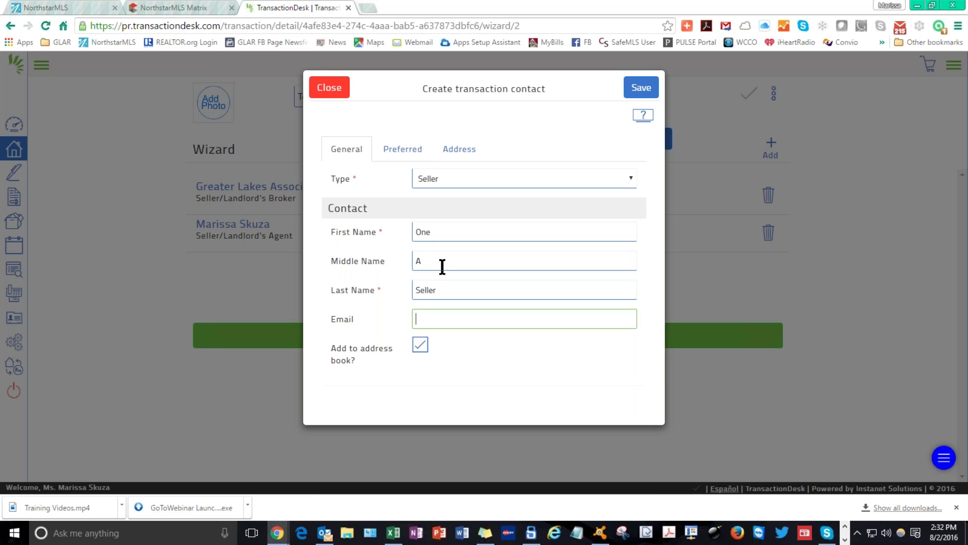
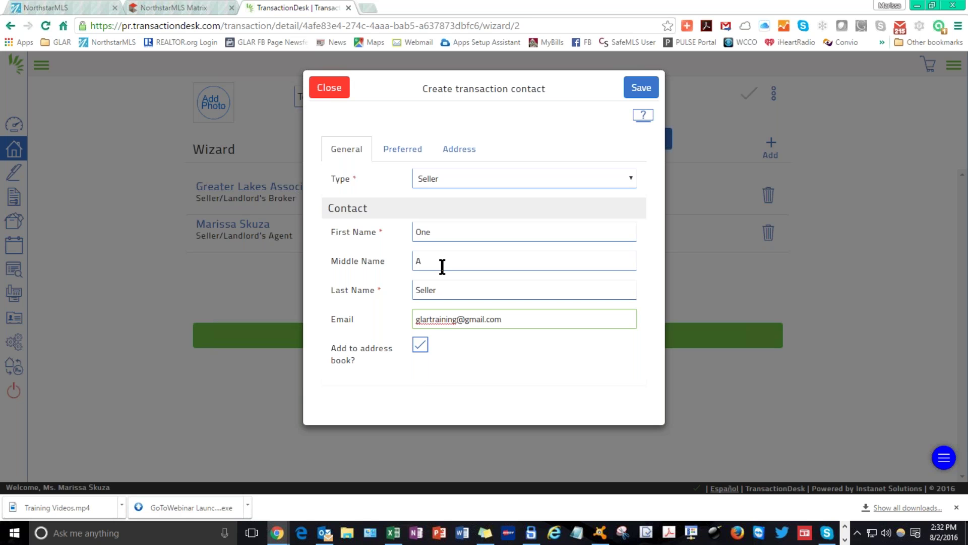
{"action": "left_click", "coordinate": [484, 347]}
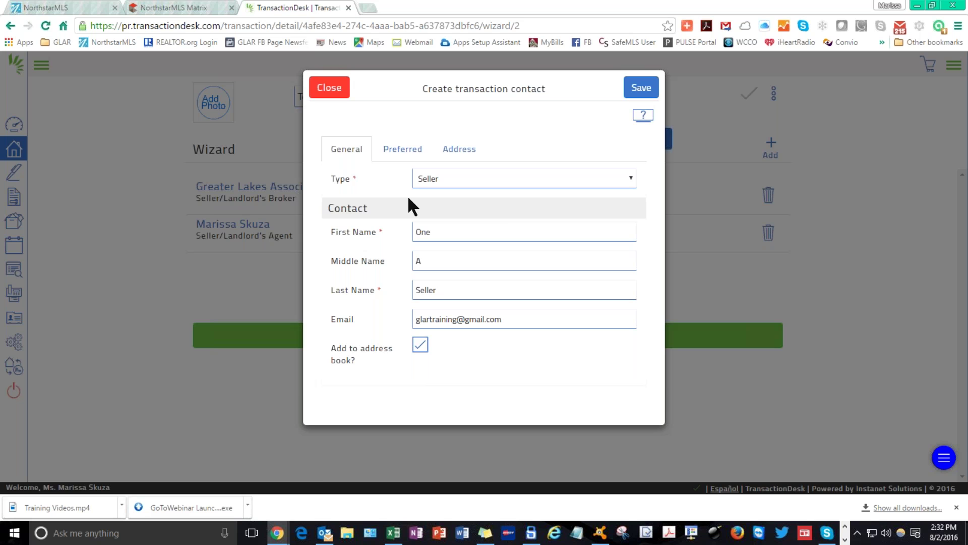
Review One A Seller's preferred name and address details, then save the contact as Seller.
{"action": "left_click", "coordinate": [402, 149]}
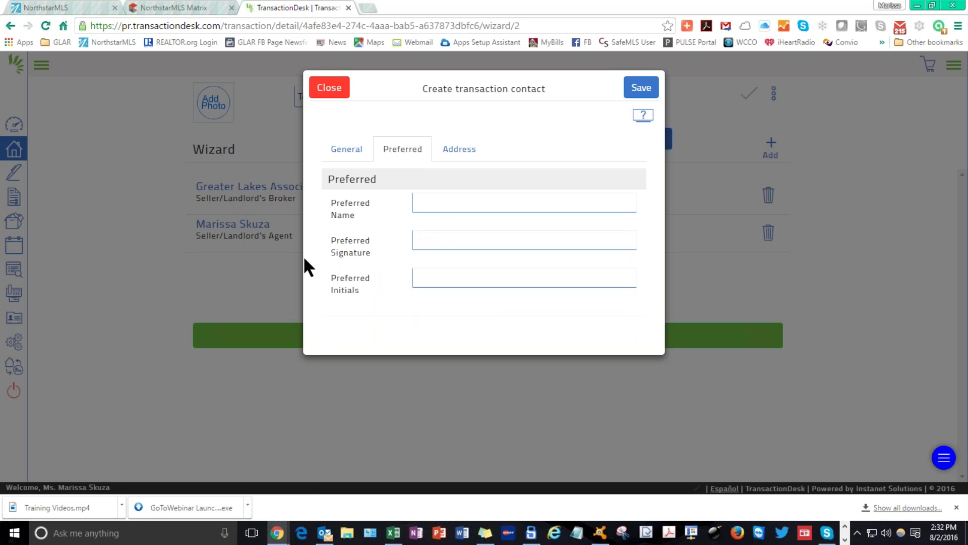
{"action": "left_click", "coordinate": [433, 199]}
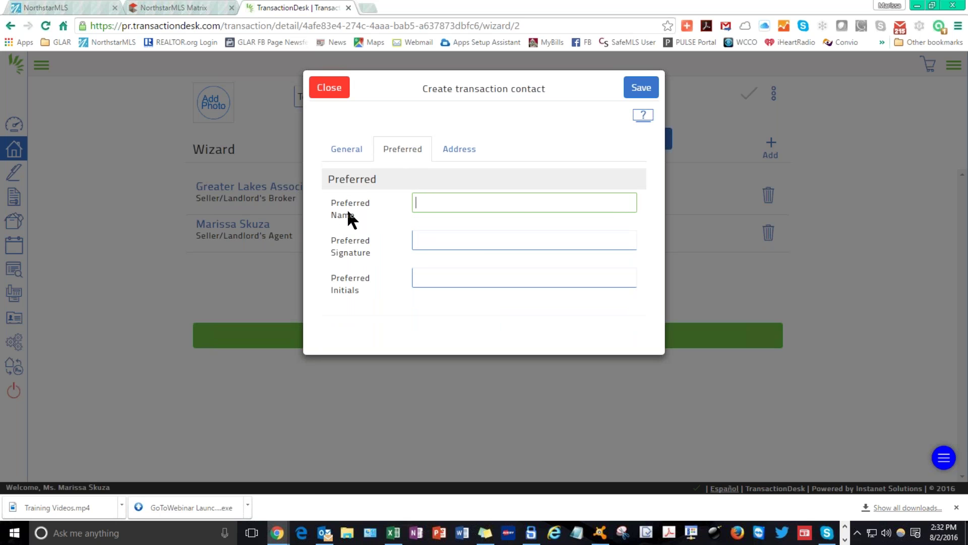
{"action": "left_click", "coordinate": [444, 144]}
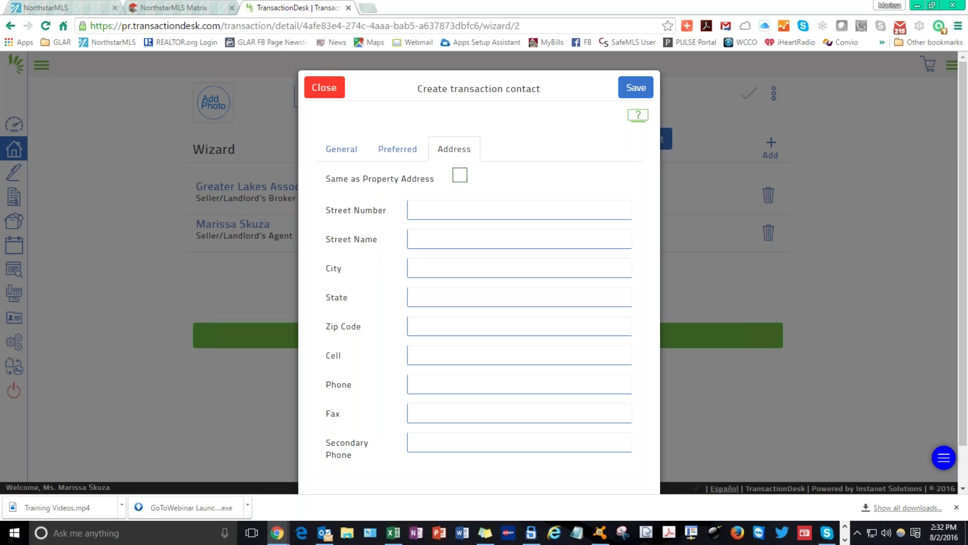
{"action": "left_click", "coordinate": [646, 89]}
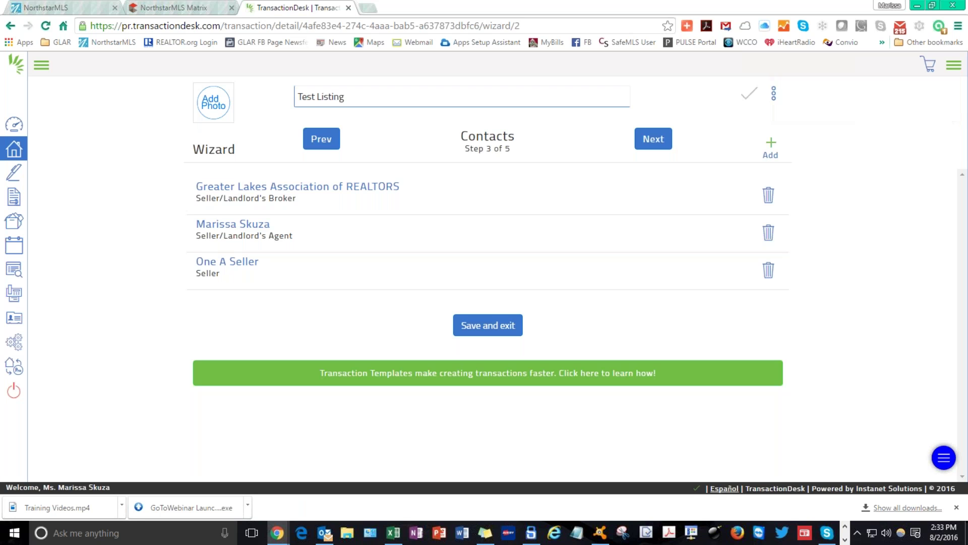
{"action": "left_click", "coordinate": [771, 147]}
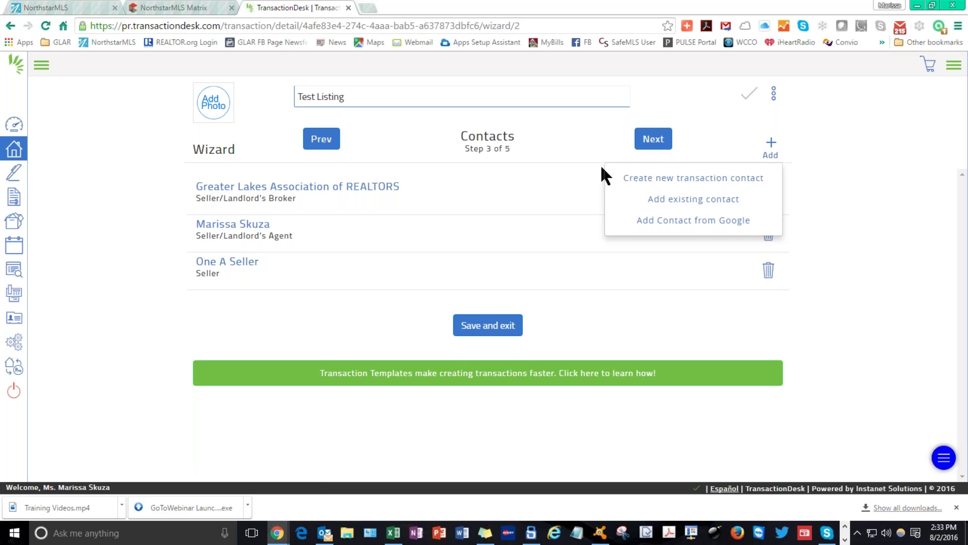
Create a new transaction contact named Two A Seller with the training e-mail address.
{"action": "left_click", "coordinate": [725, 186]}
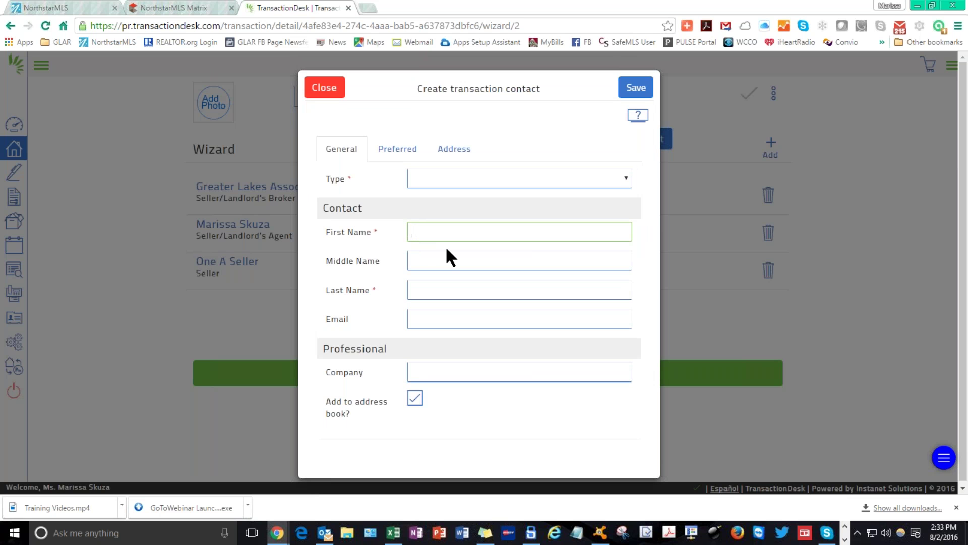
{"action": "type", "text": "Two"}
{"action": "key", "text": "Tab"}
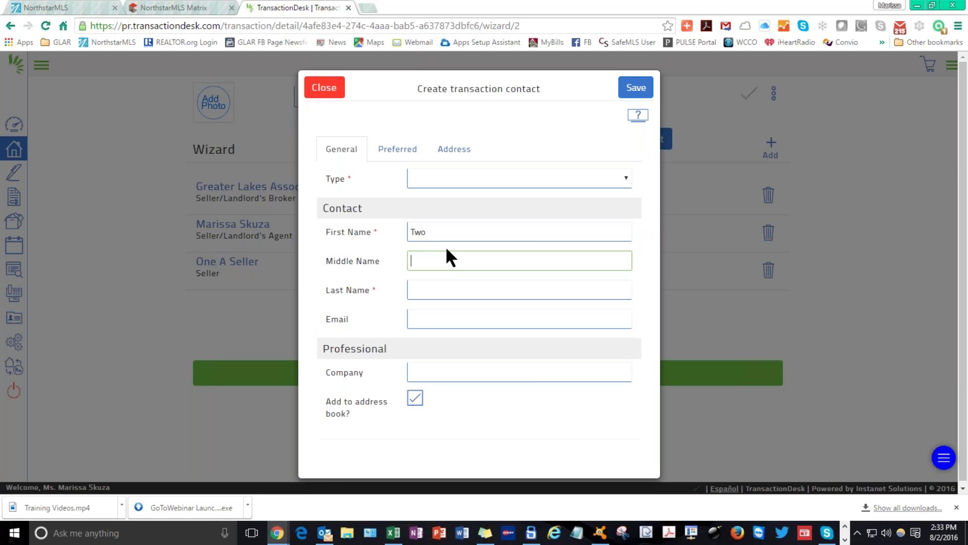
{"action": "type", "text": "A"}
{"action": "key", "text": "Tab"}
{"action": "type", "text": "Seller"}
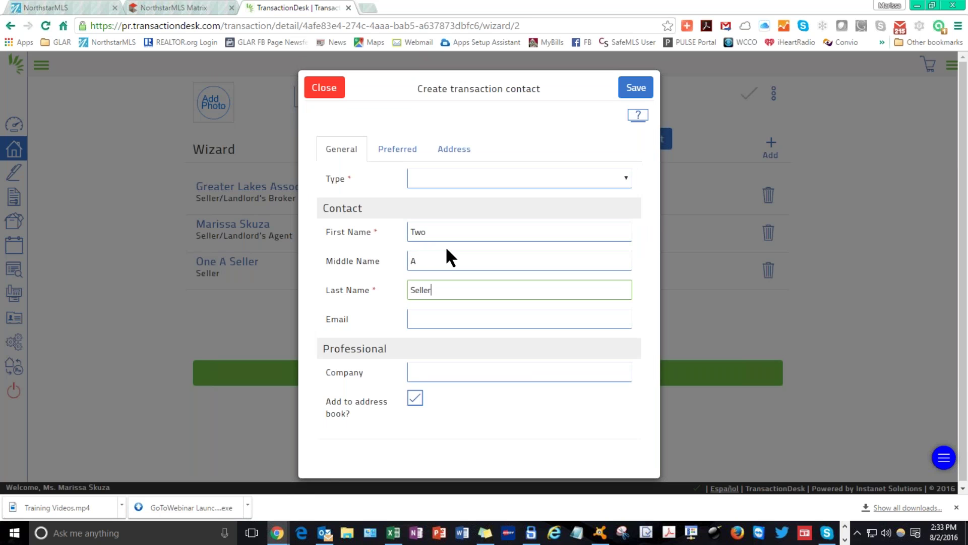
{"action": "key", "text": "Tab"}
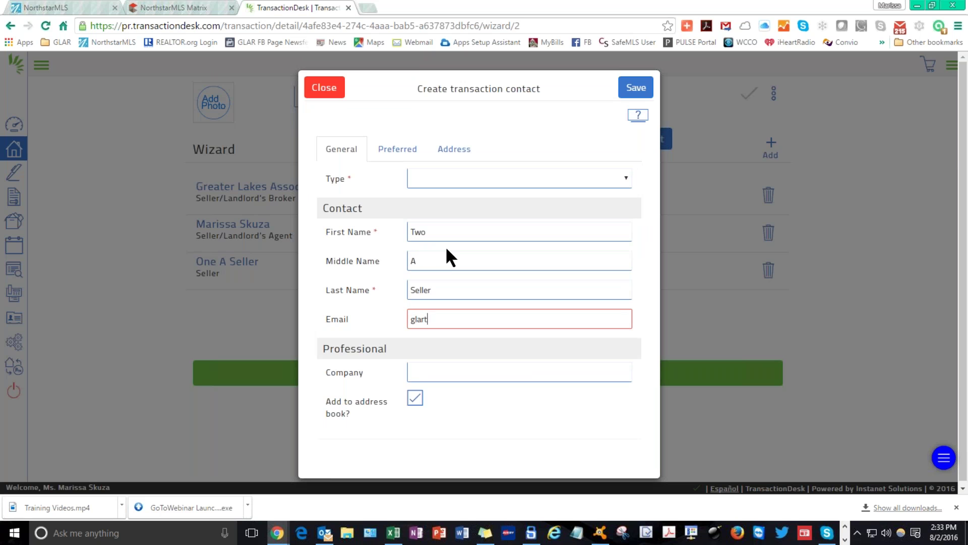
{"action": "key", "text": "Tab"}
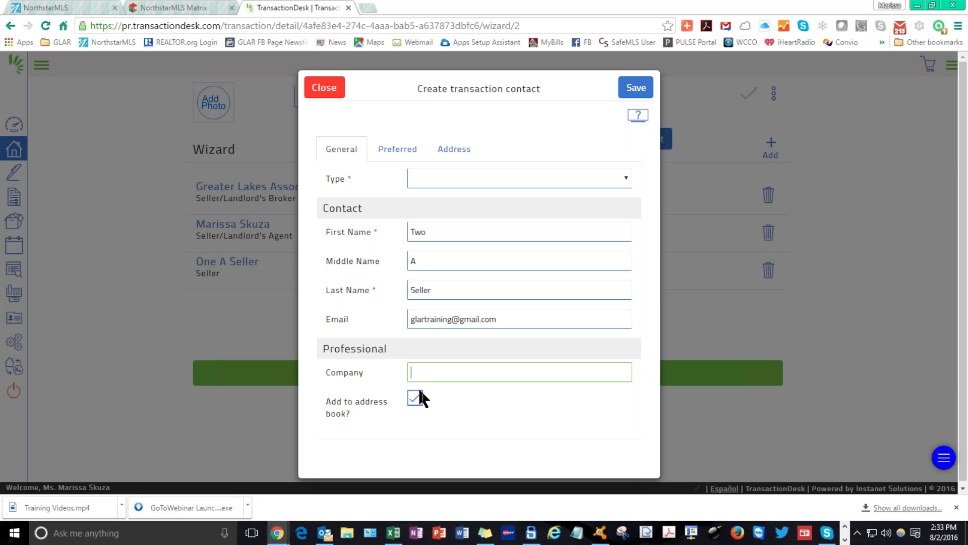
Set Two A Seller's contact type to Seller and save it.
{"action": "left_click", "coordinate": [445, 186]}
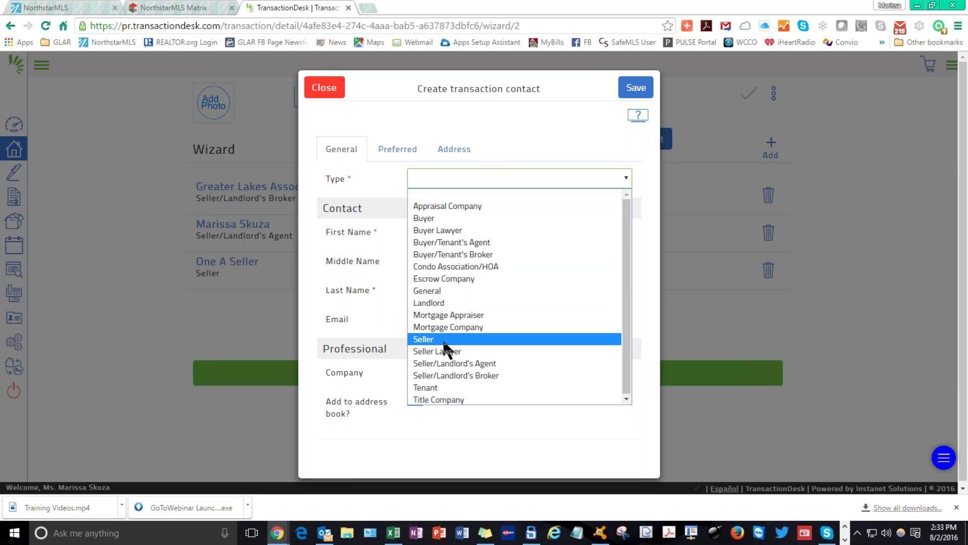
{"action": "left_click", "coordinate": [444, 340]}
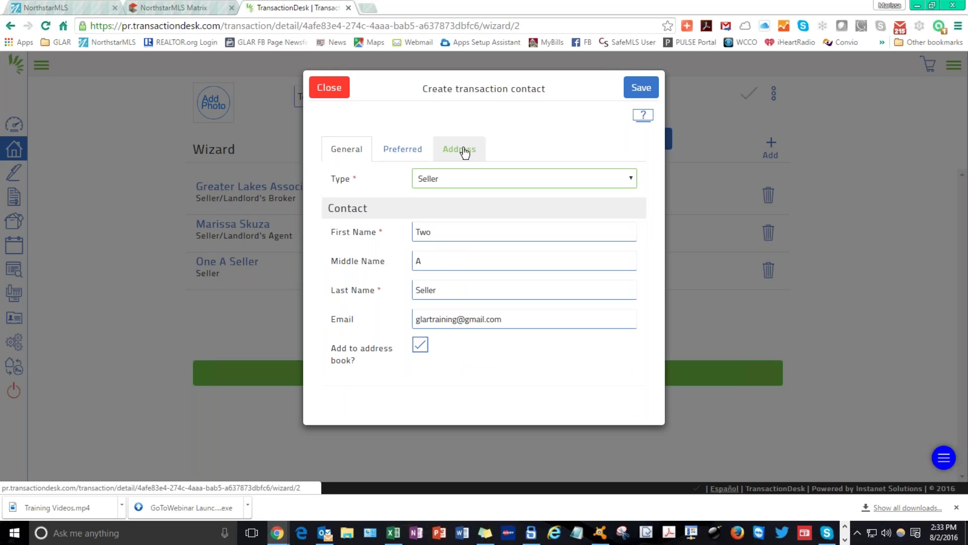
{"action": "left_click", "coordinate": [633, 87]}
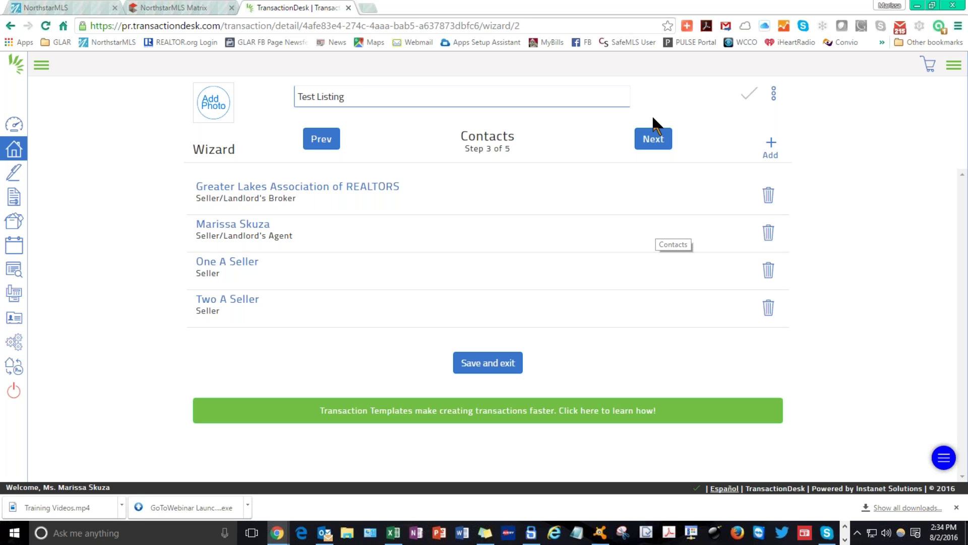
Go to the Forms step and open the MNAR Agency Relationships in Real Estate Transactions form.
{"action": "left_click", "coordinate": [653, 139]}
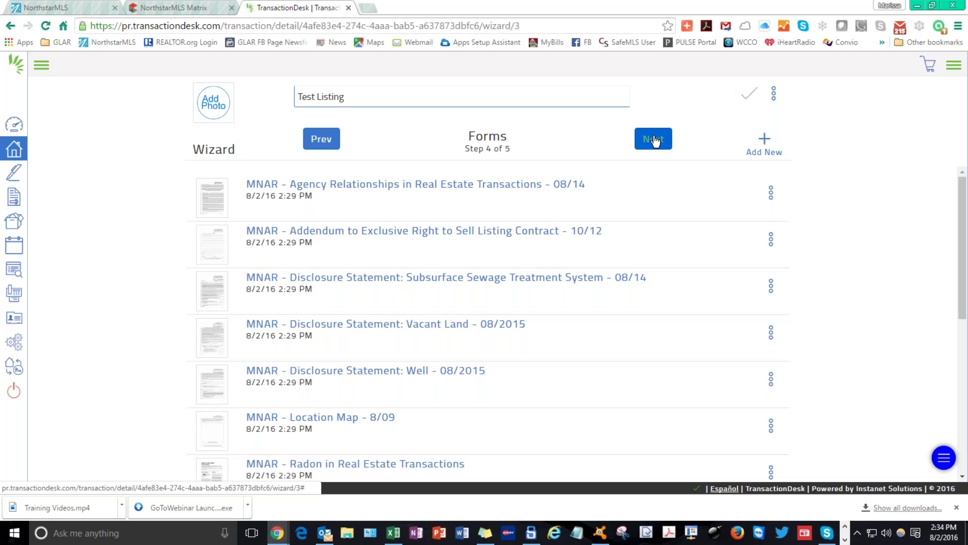
{"action": "scroll", "coordinate": [625, 312], "scroll_direction": "down", "scroll_amount": 6}
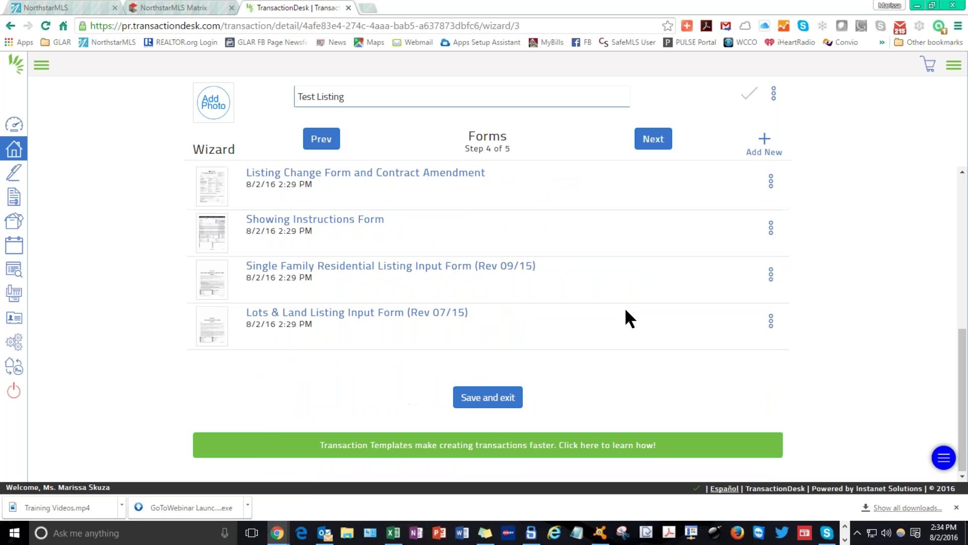
{"action": "scroll", "coordinate": [624, 307], "scroll_direction": "up", "scroll_amount": 10}
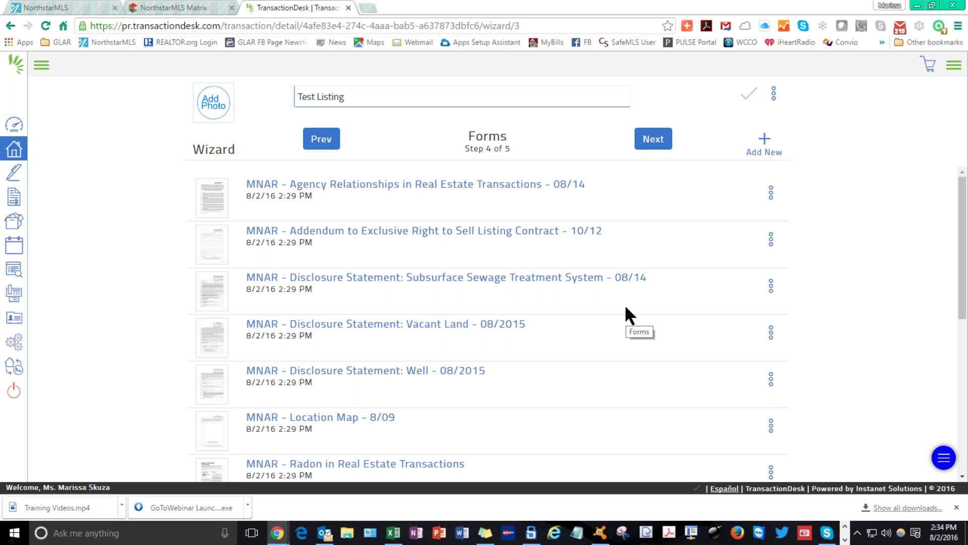
{"action": "left_click", "coordinate": [328, 188]}
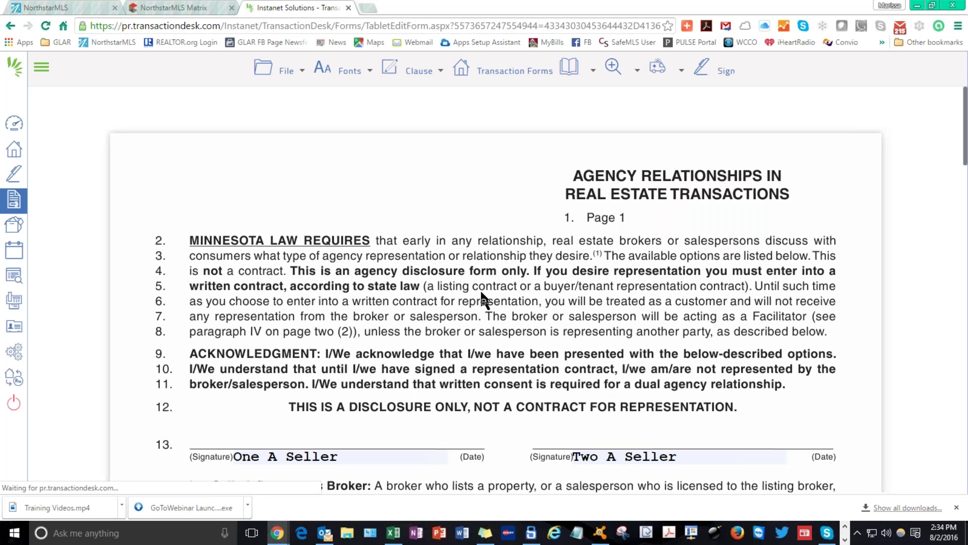
Look over the Agency Relationships form, then switch to the Addendum to Exclusive Right to Sell form.
{"action": "scroll", "coordinate": [480, 301], "scroll_direction": "down", "scroll_amount": 3}
{"action": "scroll", "coordinate": [481, 294], "scroll_direction": "down", "scroll_amount": 3}
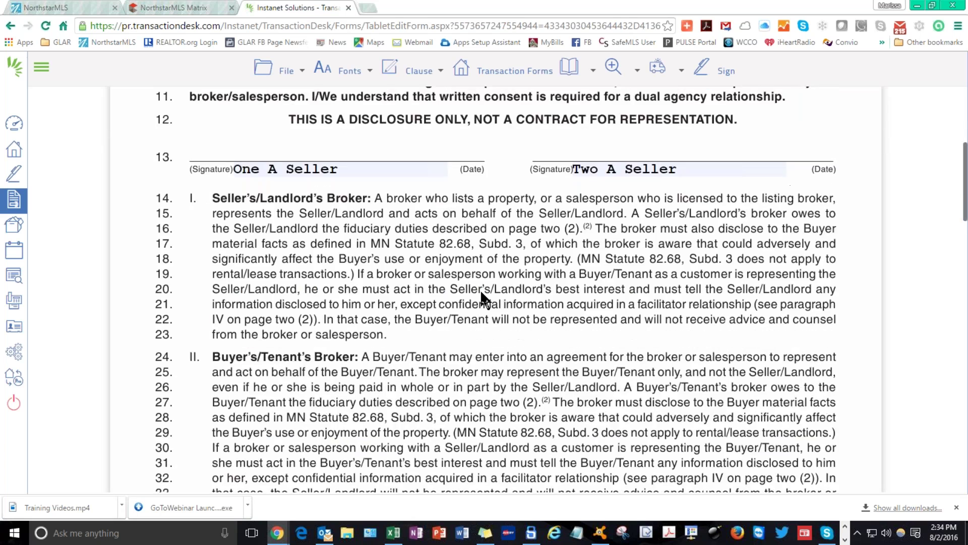
{"action": "scroll", "coordinate": [482, 294], "scroll_direction": "up", "scroll_amount": 5}
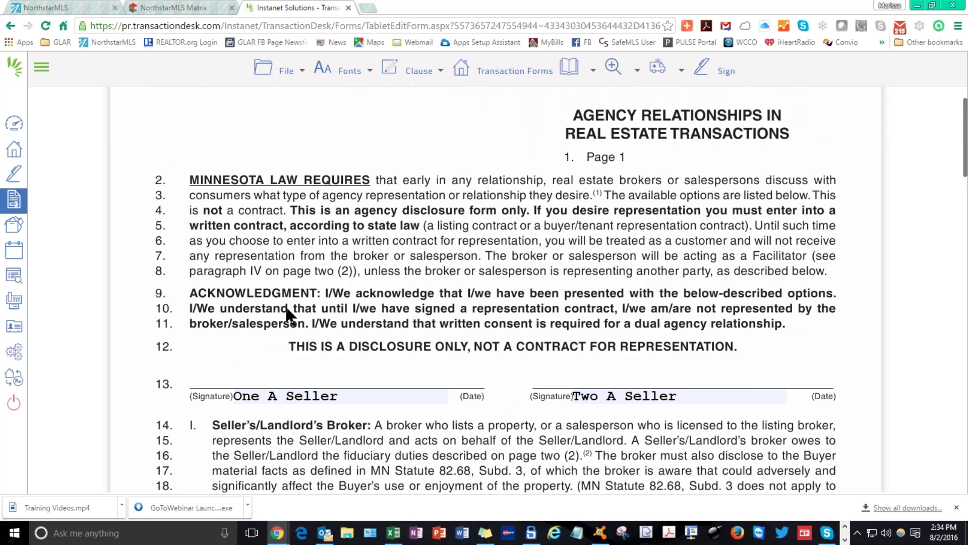
{"action": "scroll", "coordinate": [698, 349], "scroll_direction": "down", "scroll_amount": 3}
{"action": "scroll", "coordinate": [398, 326], "scroll_direction": "down", "scroll_amount": 15}
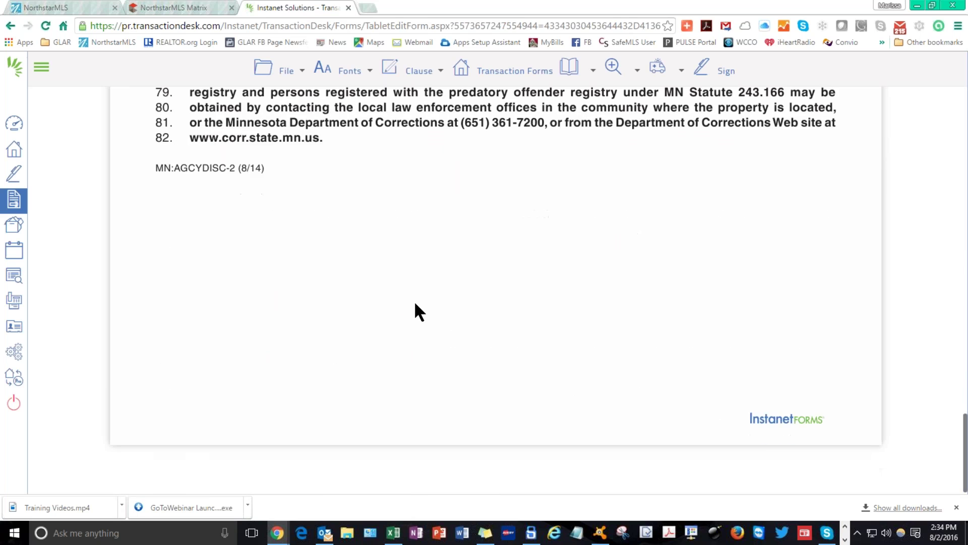
{"action": "scroll", "coordinate": [418, 310], "scroll_direction": "up", "scroll_amount": 9}
{"action": "scroll", "coordinate": [420, 301], "scroll_direction": "up", "scroll_amount": 12}
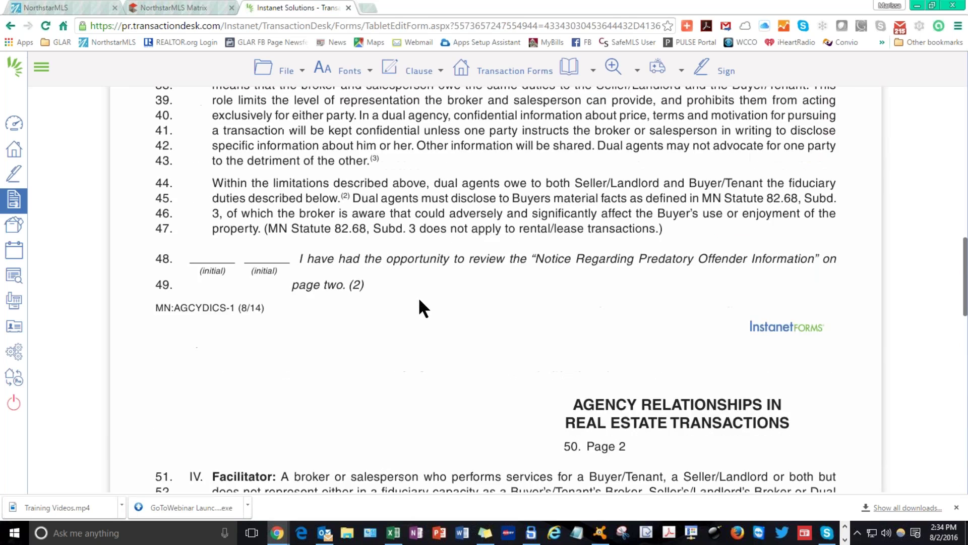
{"action": "scroll", "coordinate": [419, 297], "scroll_direction": "up", "scroll_amount": 4}
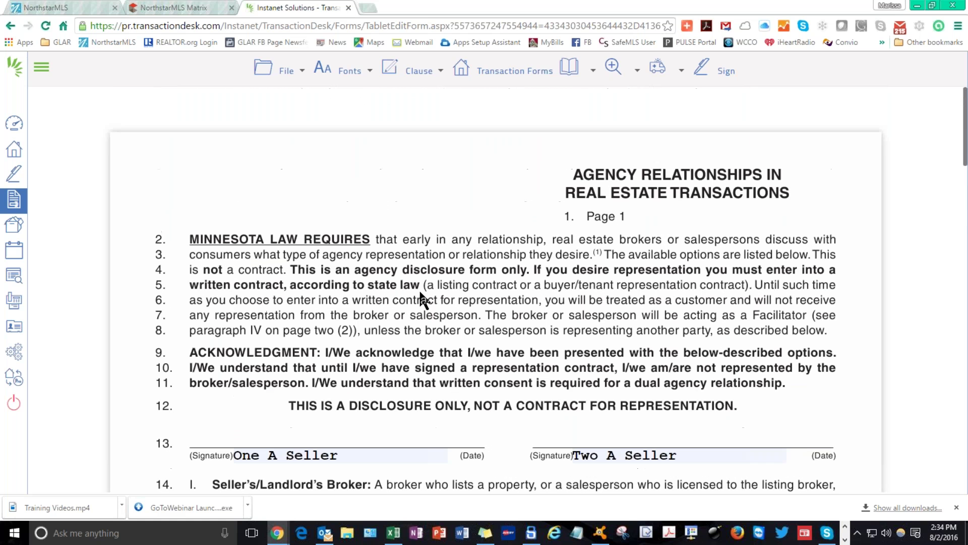
{"action": "left_click", "coordinate": [497, 71]}
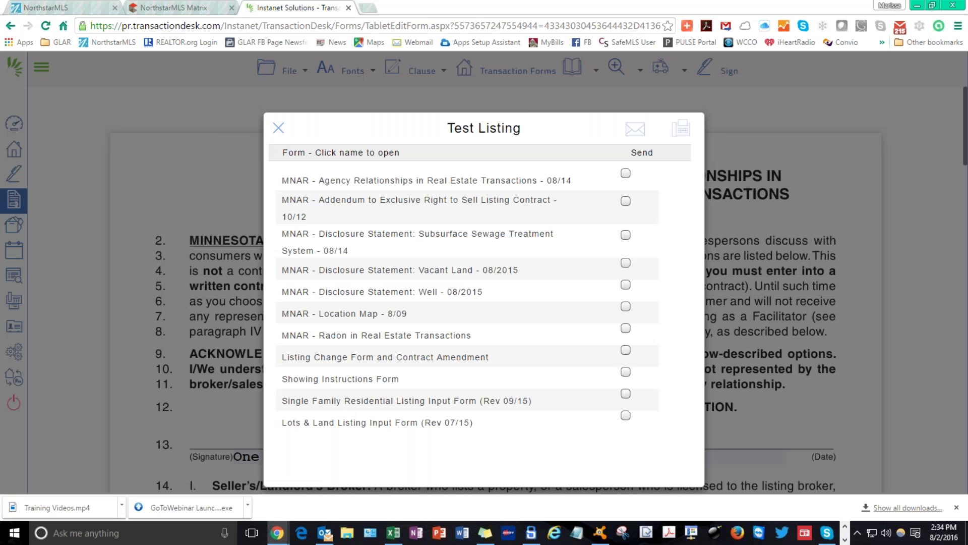
{"action": "left_click", "coordinate": [378, 201]}
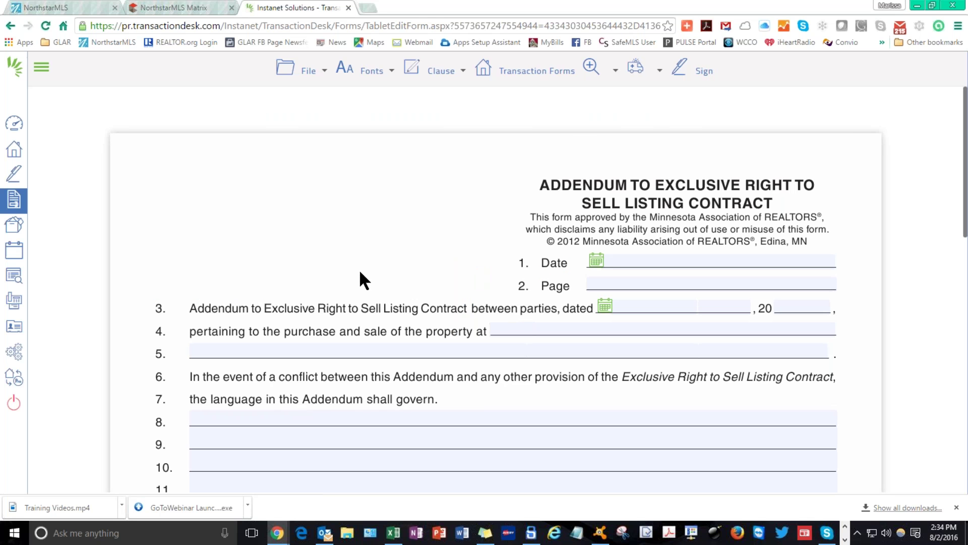
Save the Addendum to Exclusive Right to Sell Listing Contract with File > Save.
{"action": "scroll", "coordinate": [361, 267], "scroll_direction": "down", "scroll_amount": 13}
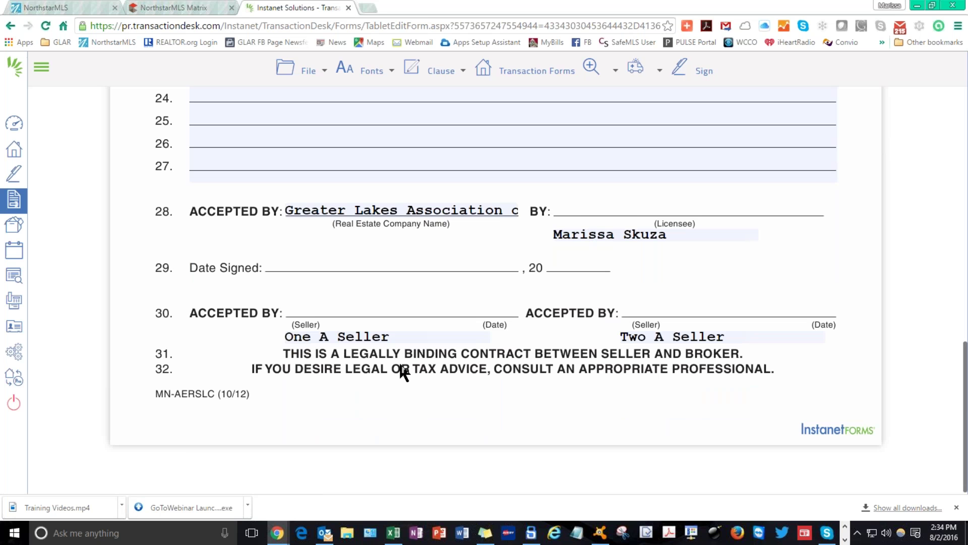
{"action": "scroll", "coordinate": [398, 331], "scroll_direction": "up", "scroll_amount": 12}
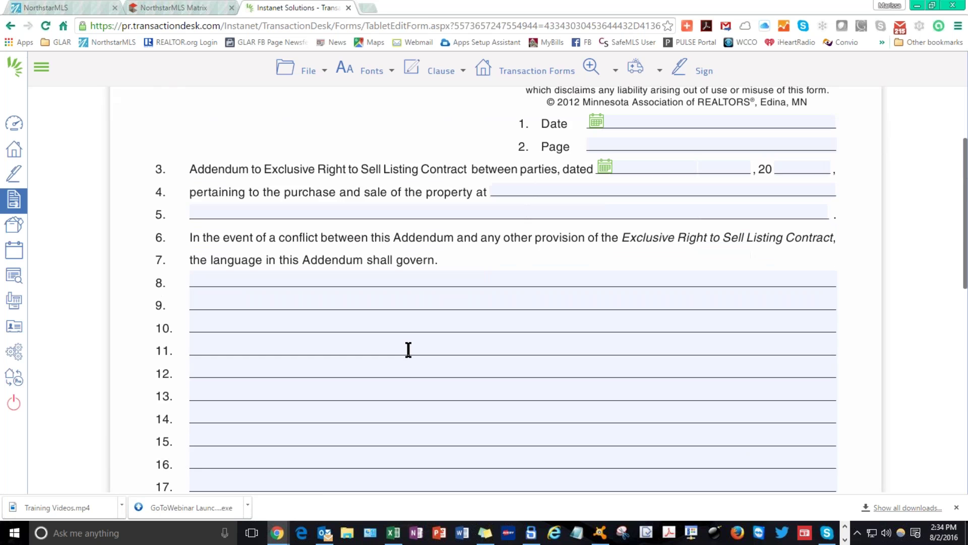
{"action": "scroll", "coordinate": [408, 349], "scroll_direction": "down", "scroll_amount": 12}
{"action": "scroll", "coordinate": [422, 324], "scroll_direction": "up", "scroll_amount": 13}
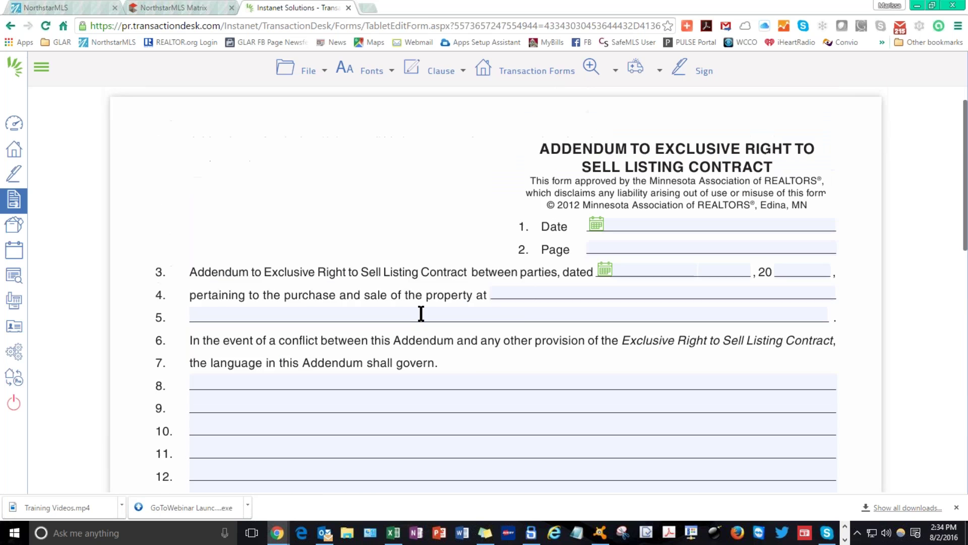
{"action": "left_click", "coordinate": [555, 69]}
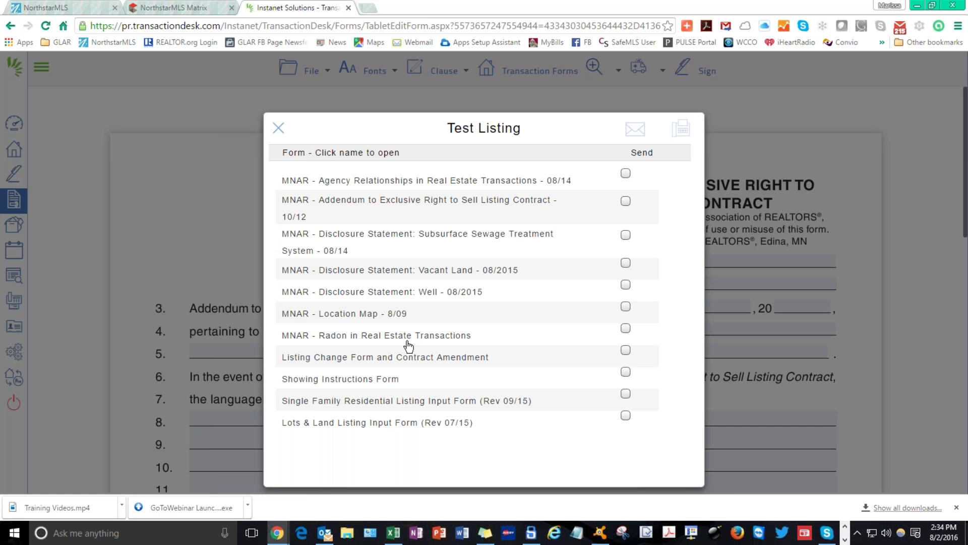
{"action": "left_click", "coordinate": [279, 129]}
{"action": "left_click", "coordinate": [301, 73]}
{"action": "mouse_move", "coordinate": [313, 175]}
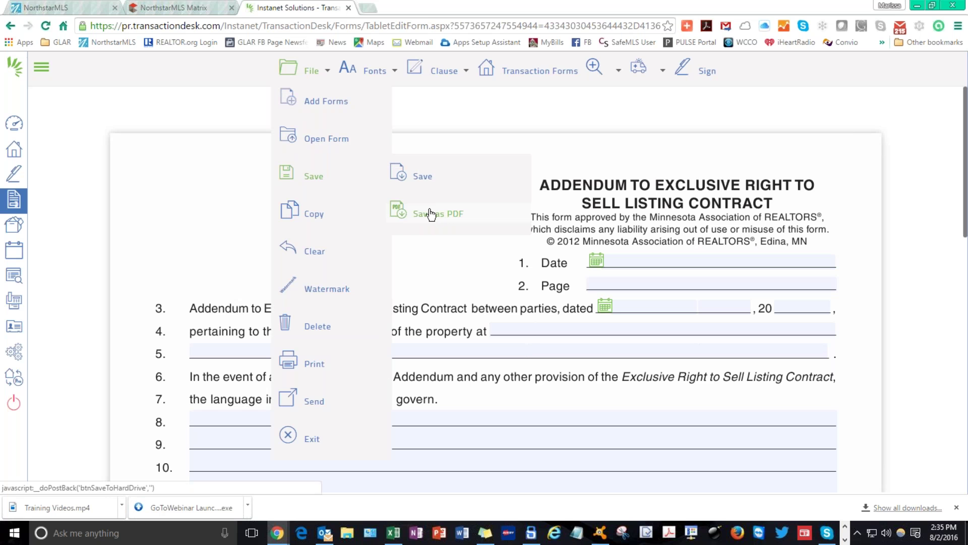
{"action": "left_click", "coordinate": [423, 175]}
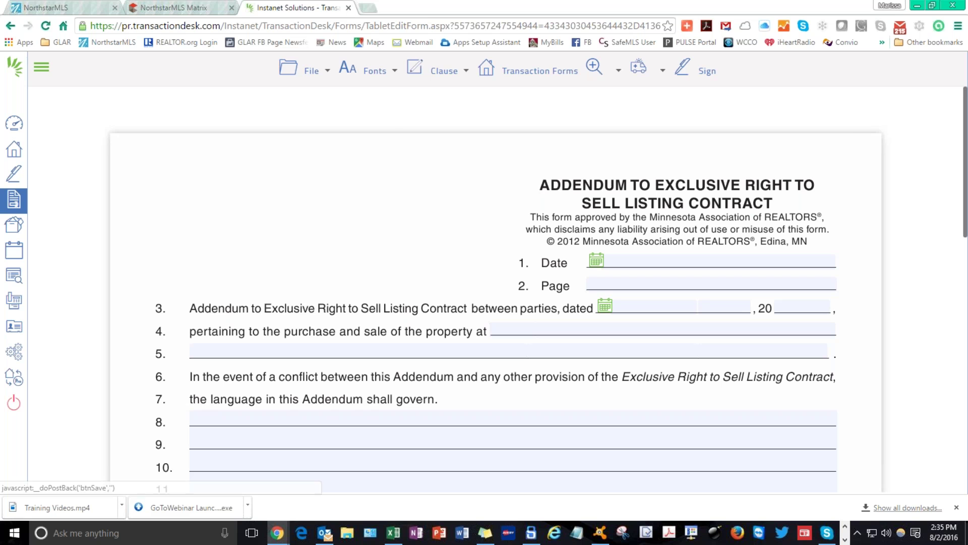
Return to the Test Listing's list of transaction forms.
{"action": "left_click", "coordinate": [311, 78]}
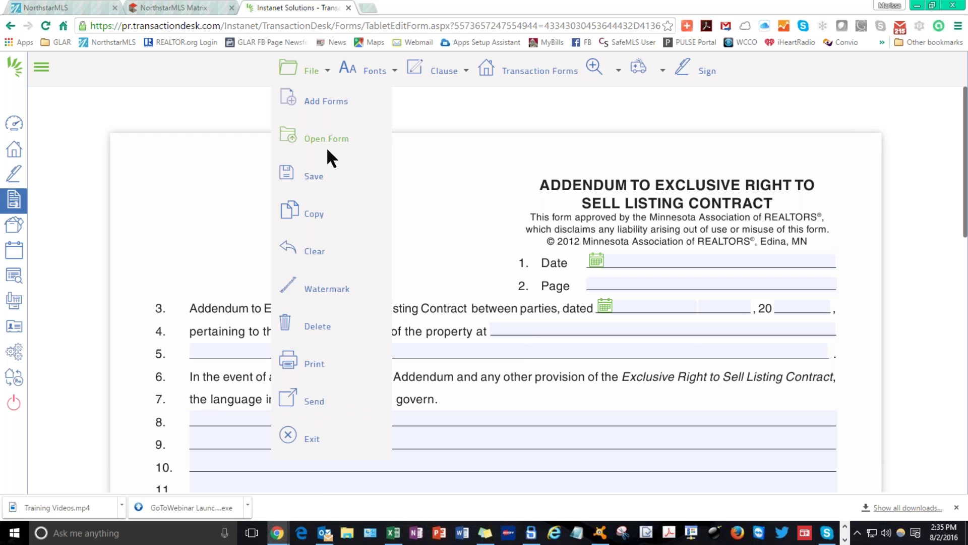
{"action": "mouse_move", "coordinate": [373, 70]}
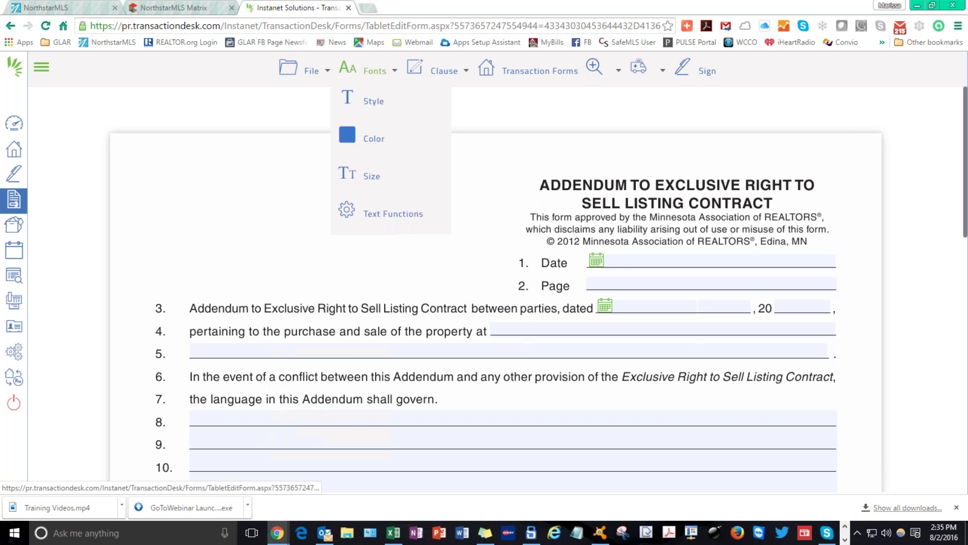
{"action": "left_click", "coordinate": [524, 77]}
Open the Subsurface Sewage Treatment System disclosure and scroll through it.
{"action": "left_click", "coordinate": [389, 246]}
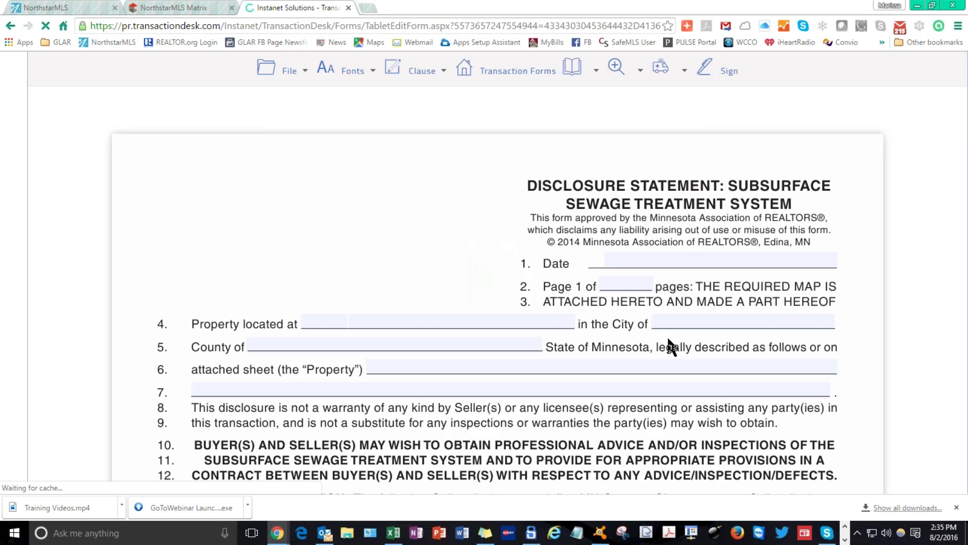
{"action": "scroll", "coordinate": [382, 217], "scroll_direction": "down", "scroll_amount": 7}
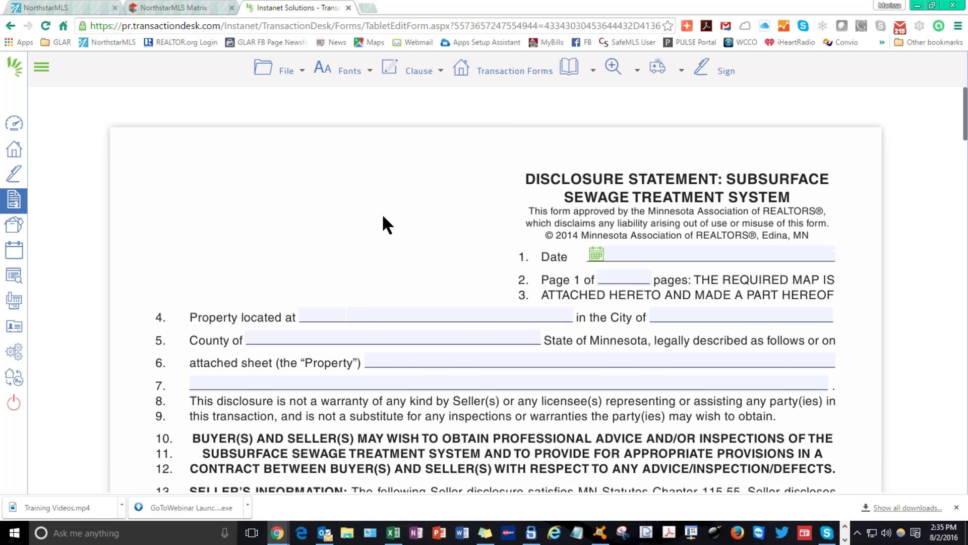
{"action": "scroll", "coordinate": [382, 217], "scroll_direction": "up", "scroll_amount": 8}
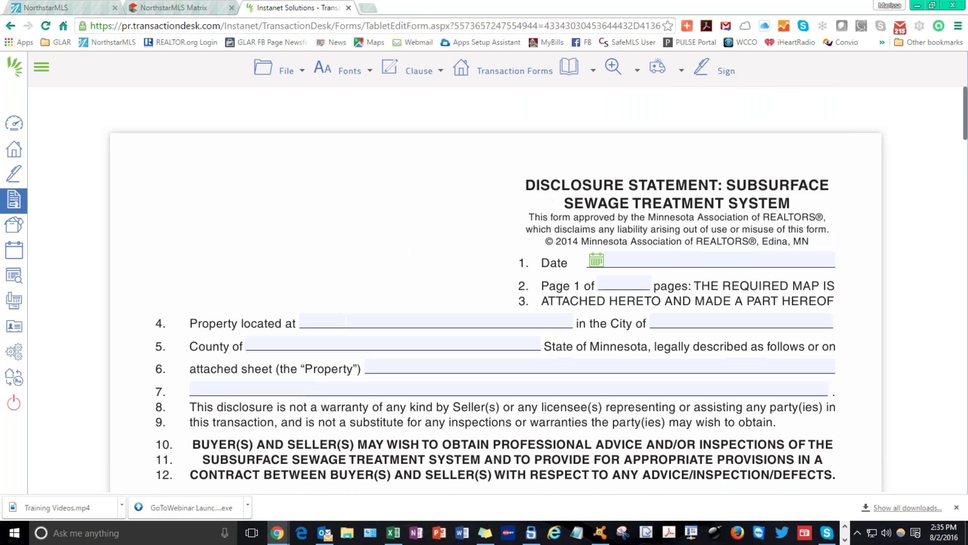
Tick and then untick the Subsurface Sewage disclosure's Send box in the forms list.
{"action": "mouse_move", "coordinate": [554, 75]}
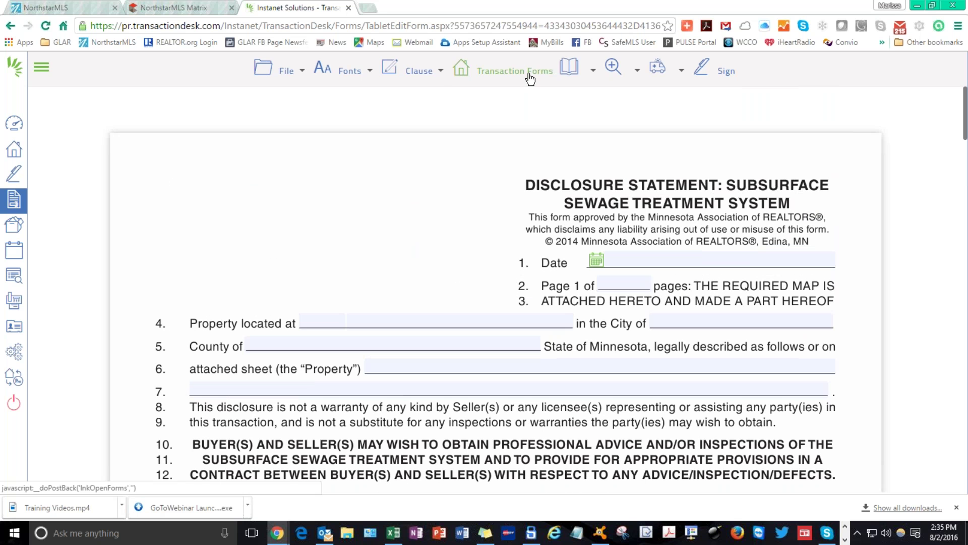
{"action": "left_click", "coordinate": [529, 76]}
{"action": "left_click", "coordinate": [512, 76]}
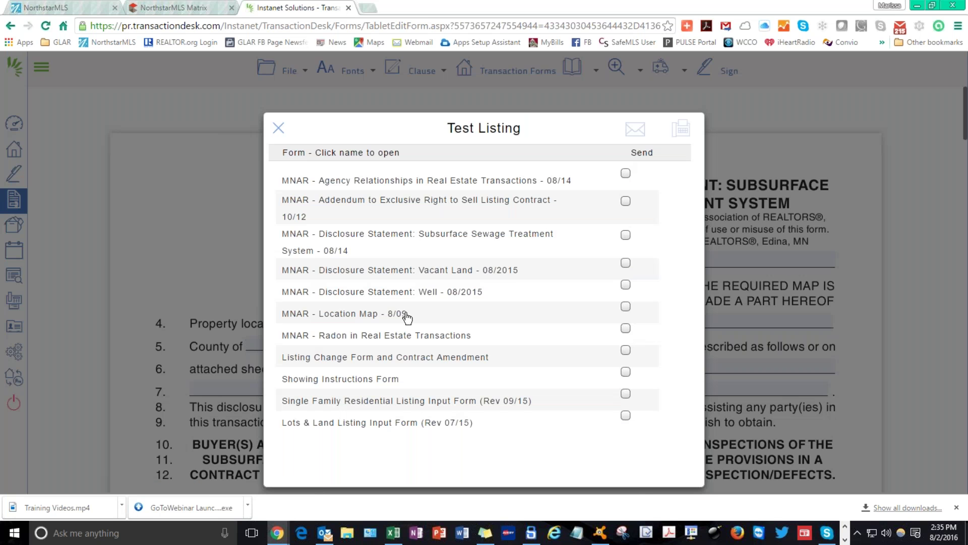
{"action": "left_click", "coordinate": [626, 235]}
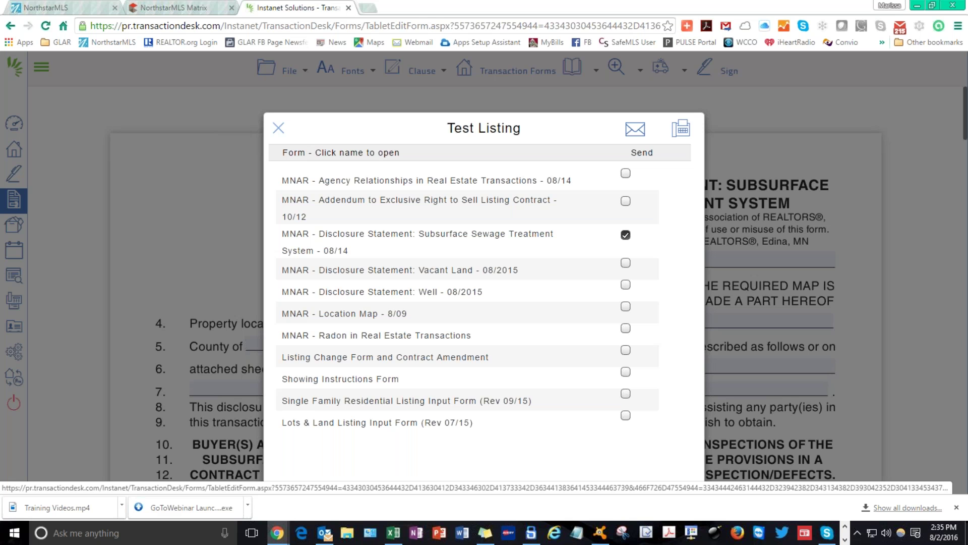
{"action": "left_click", "coordinate": [625, 235]}
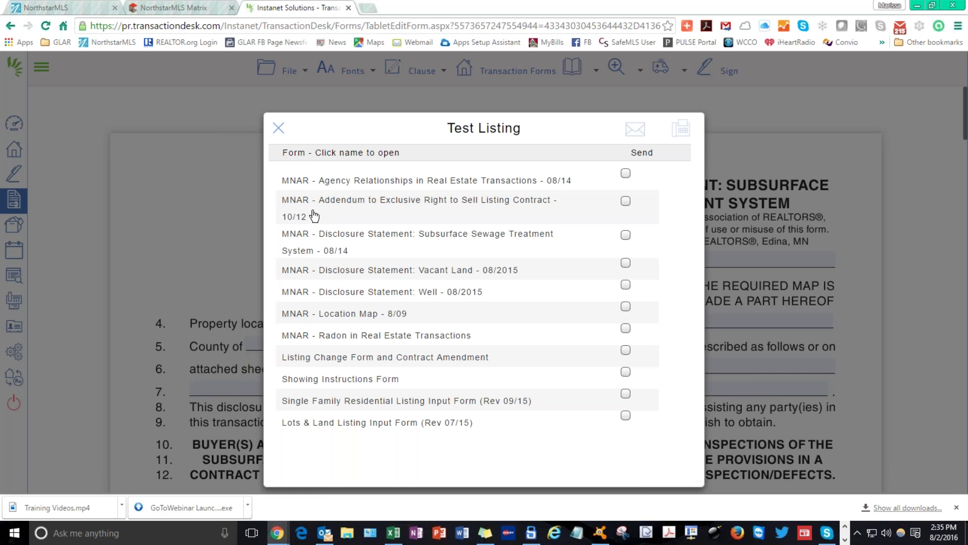
{"action": "left_click", "coordinate": [278, 128]}
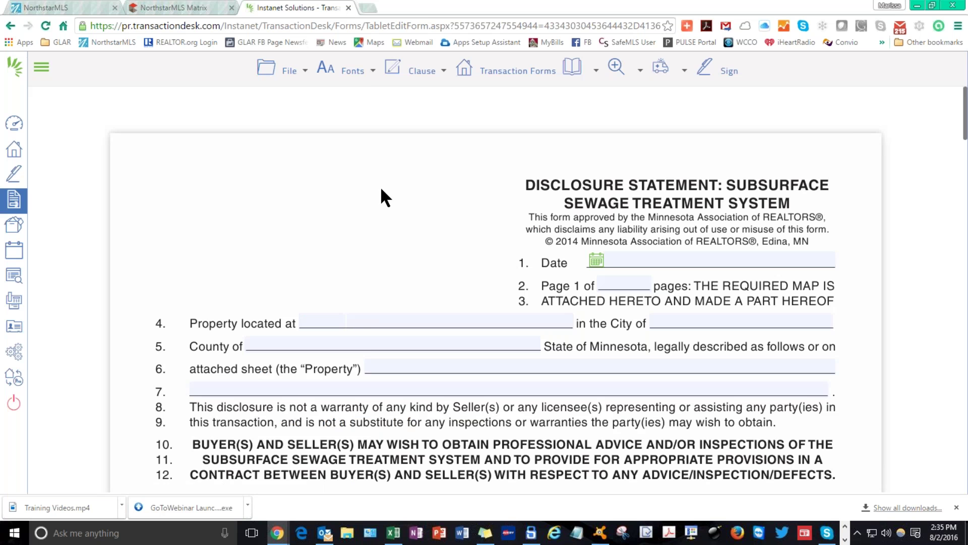
{"action": "left_click", "coordinate": [289, 71]}
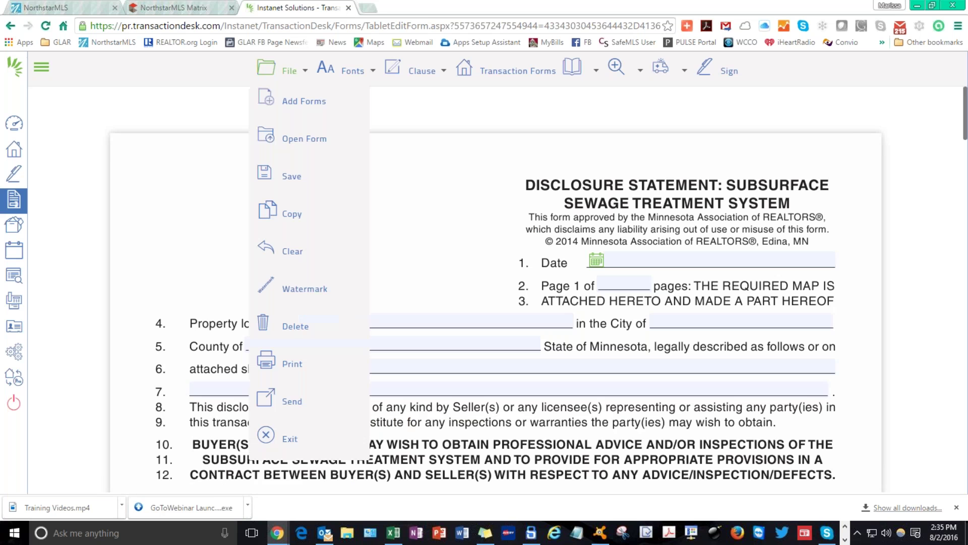
Add the Seller's Property Disclosure Statement from MNAR - MN Residential Forms to the transaction.
{"action": "left_click", "coordinate": [296, 104]}
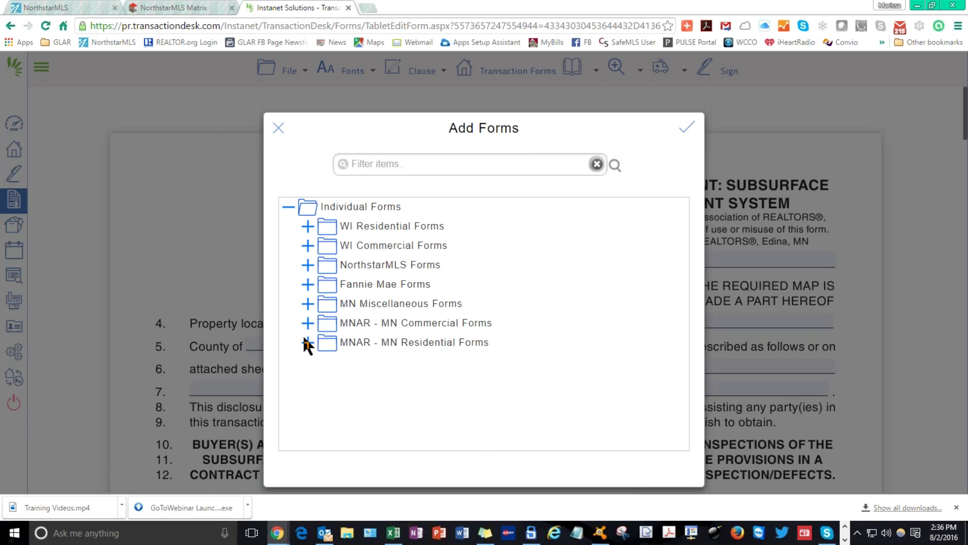
{"action": "left_click", "coordinate": [308, 343]}
{"action": "scroll", "coordinate": [421, 358], "scroll_direction": "down", "scroll_amount": 10}
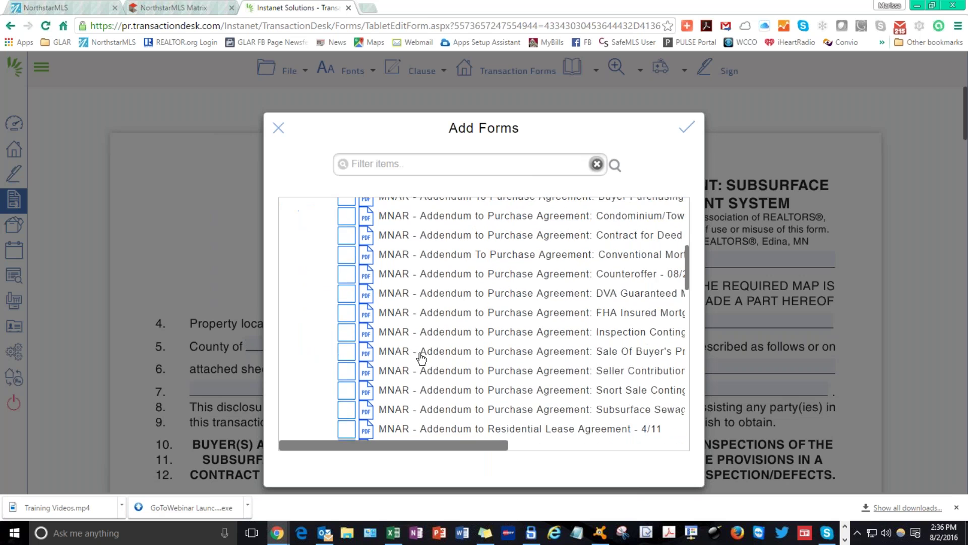
{"action": "scroll", "coordinate": [421, 358], "scroll_direction": "down", "scroll_amount": 3}
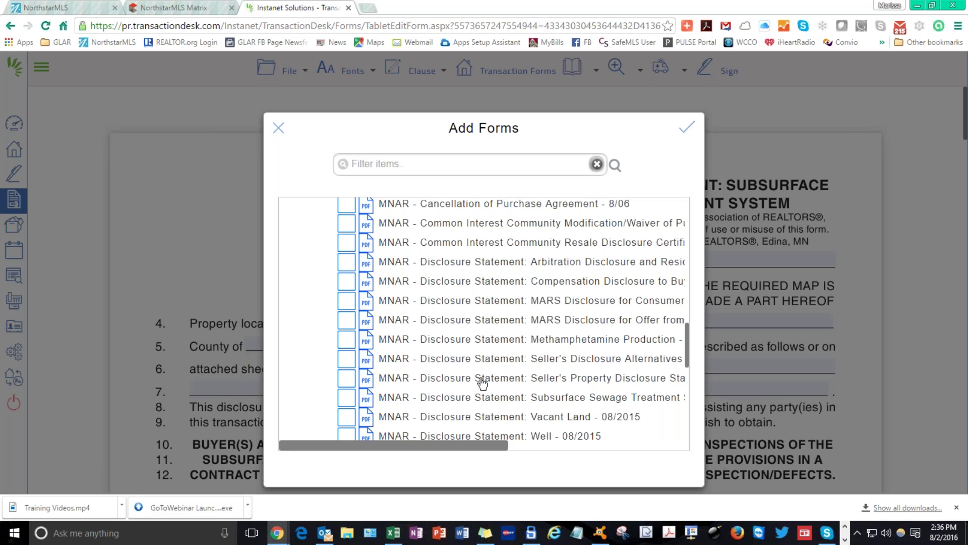
{"action": "left_click", "coordinate": [347, 380]}
{"action": "left_click", "coordinate": [686, 132]}
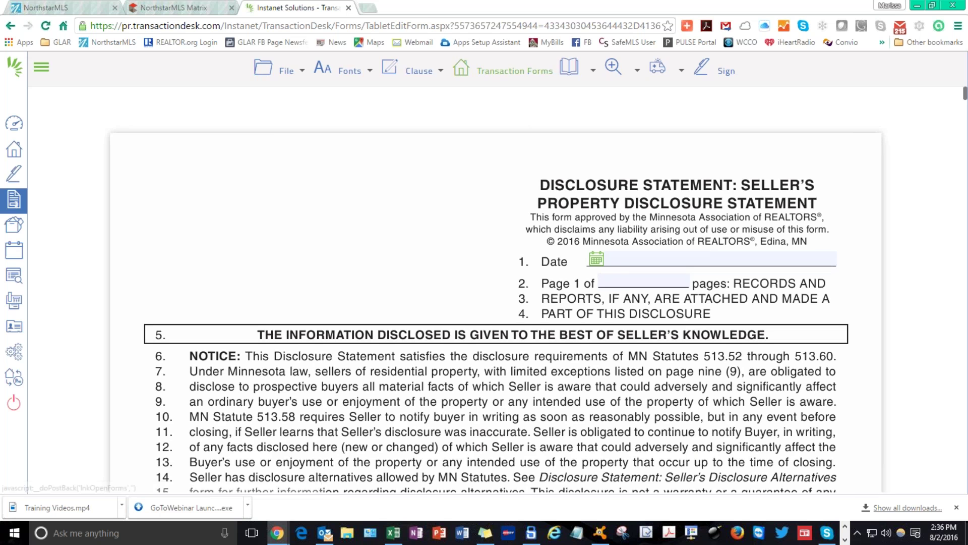
{"action": "left_click", "coordinate": [525, 69]}
{"action": "scroll", "coordinate": [371, 385], "scroll_direction": "down", "scroll_amount": 1}
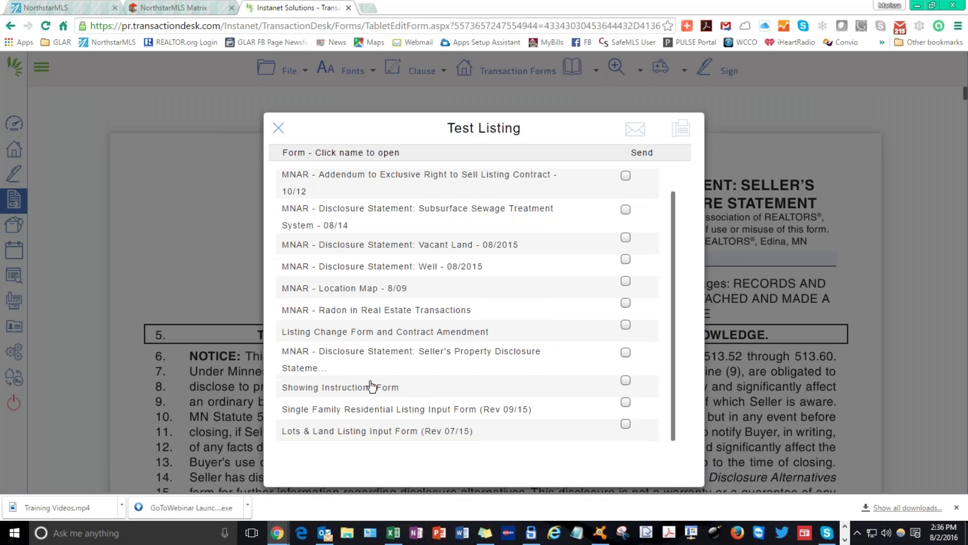
Mark the Seller's Property Disclosure for sending and email it as a link expiring August 9, 2016.
{"action": "scroll", "coordinate": [370, 426], "scroll_direction": "up", "scroll_amount": 1}
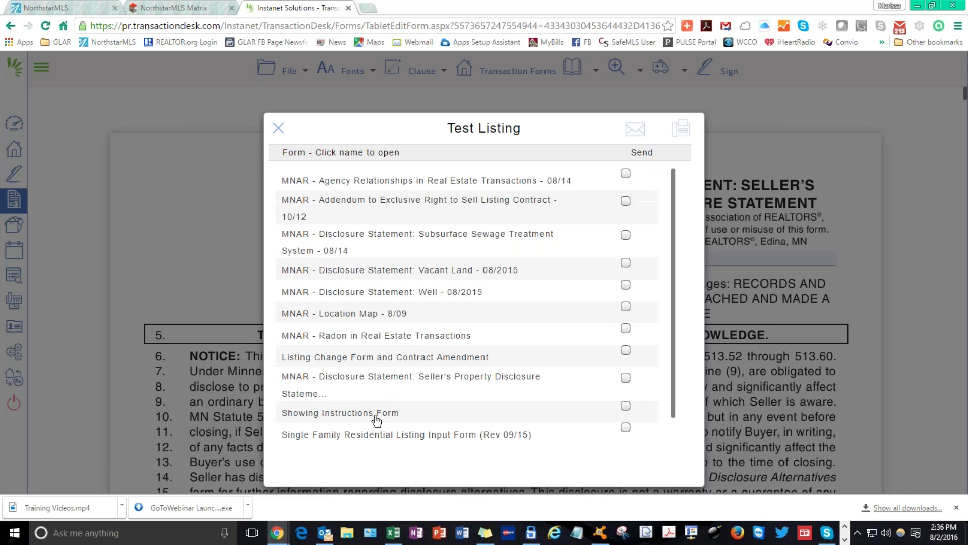
{"action": "left_click", "coordinate": [626, 378]}
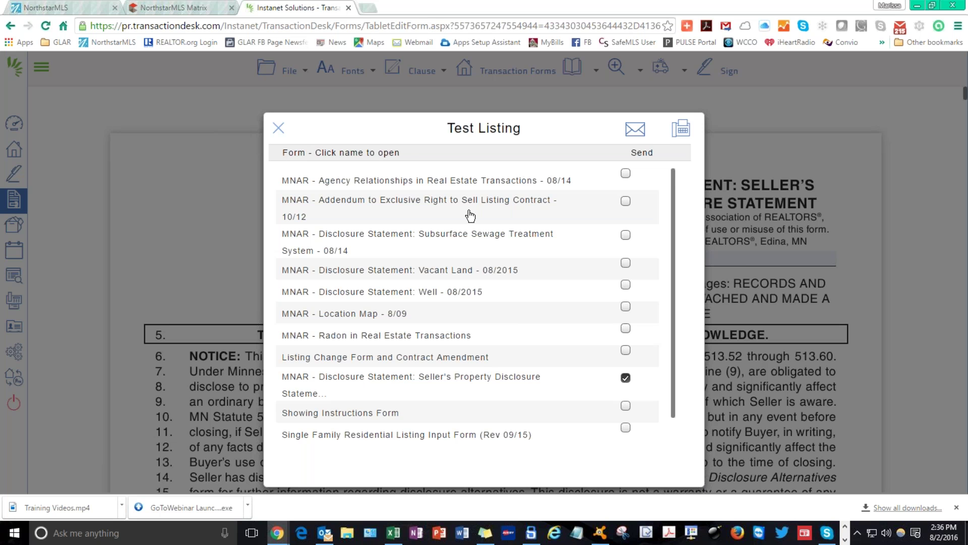
{"action": "scroll", "coordinate": [472, 286], "scroll_direction": "down", "scroll_amount": 2}
{"action": "scroll", "coordinate": [474, 393], "scroll_direction": "up", "scroll_amount": 2}
{"action": "left_click", "coordinate": [635, 128]}
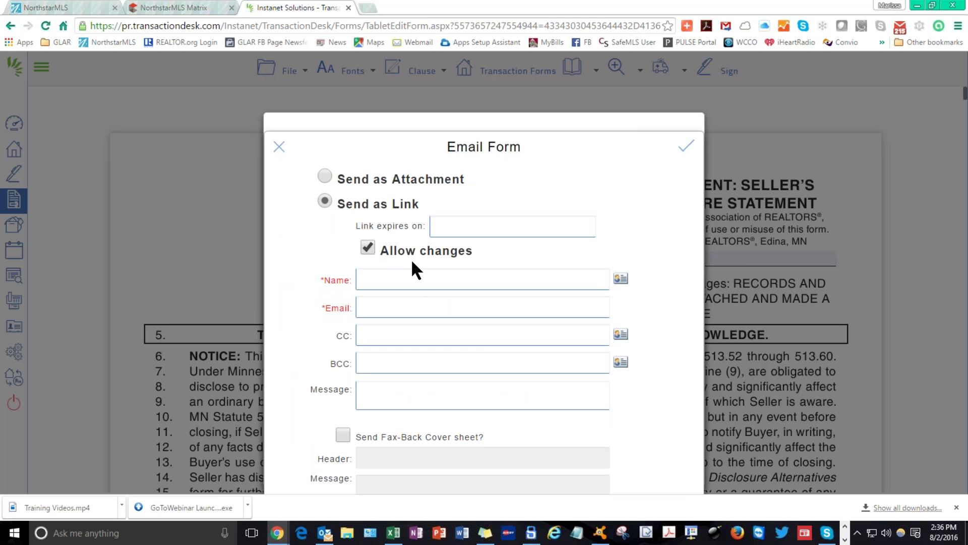
{"action": "left_click", "coordinate": [458, 231]}
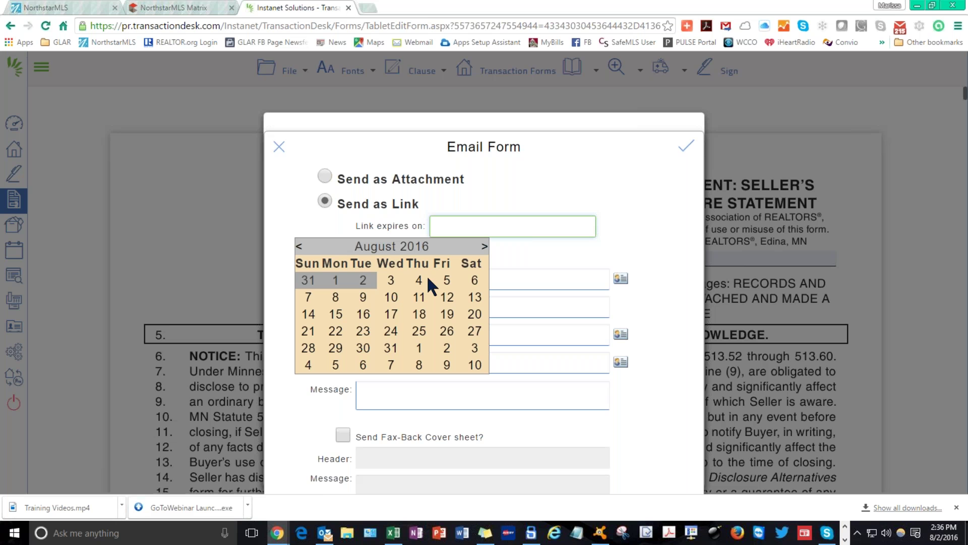
{"action": "left_click", "coordinate": [363, 297]}
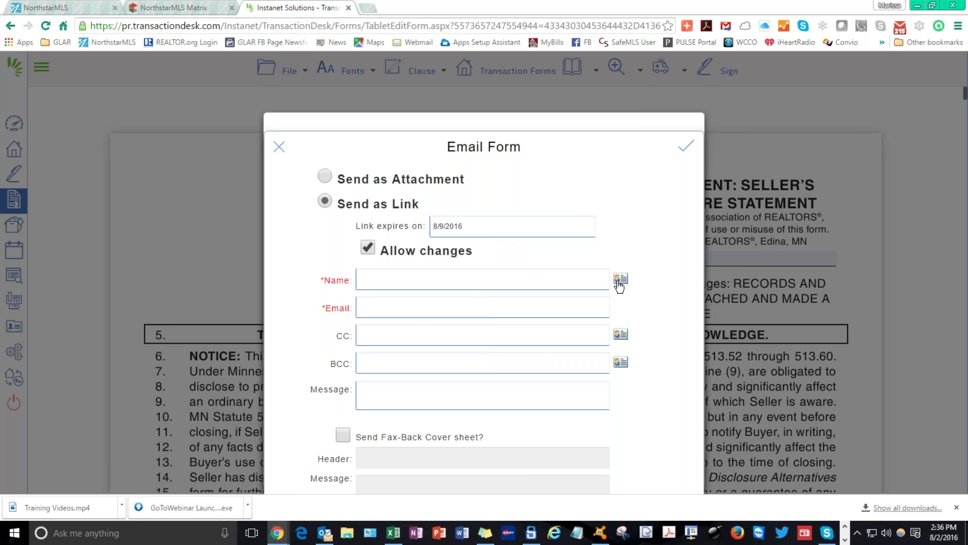
Pick the first seller as recipient, view the message area, then close the Email Form unsent.
{"action": "left_click", "coordinate": [620, 280]}
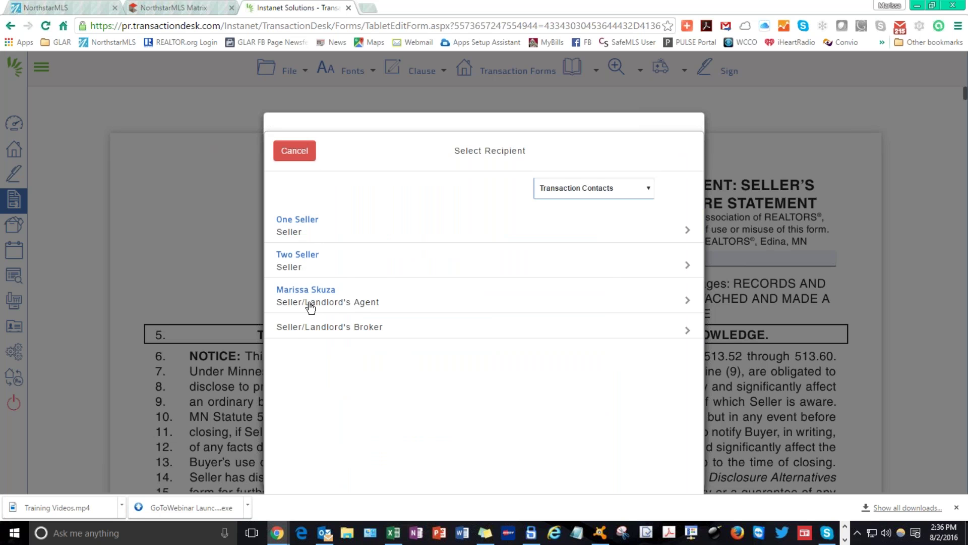
{"action": "left_click", "coordinate": [303, 221]}
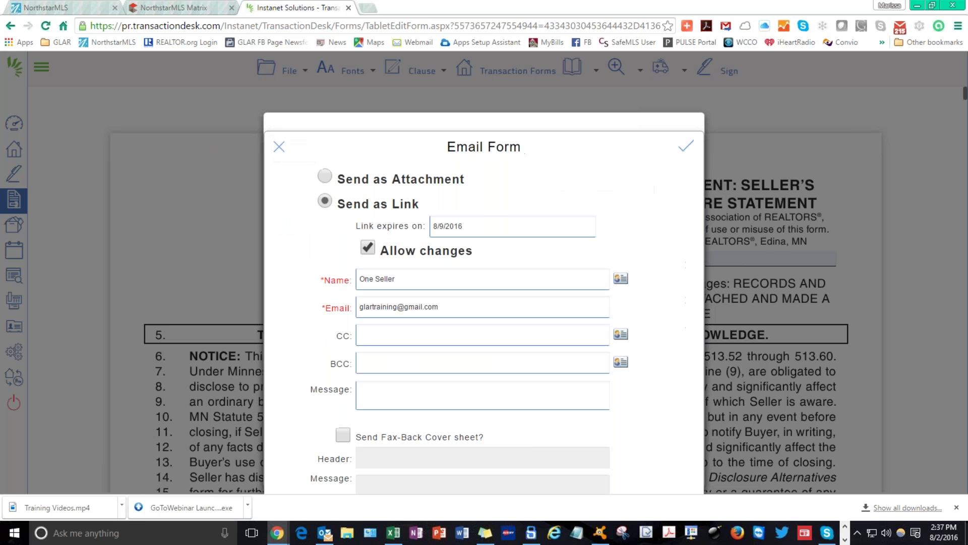
{"action": "left_click", "coordinate": [621, 280]}
{"action": "left_click", "coordinate": [577, 189]}
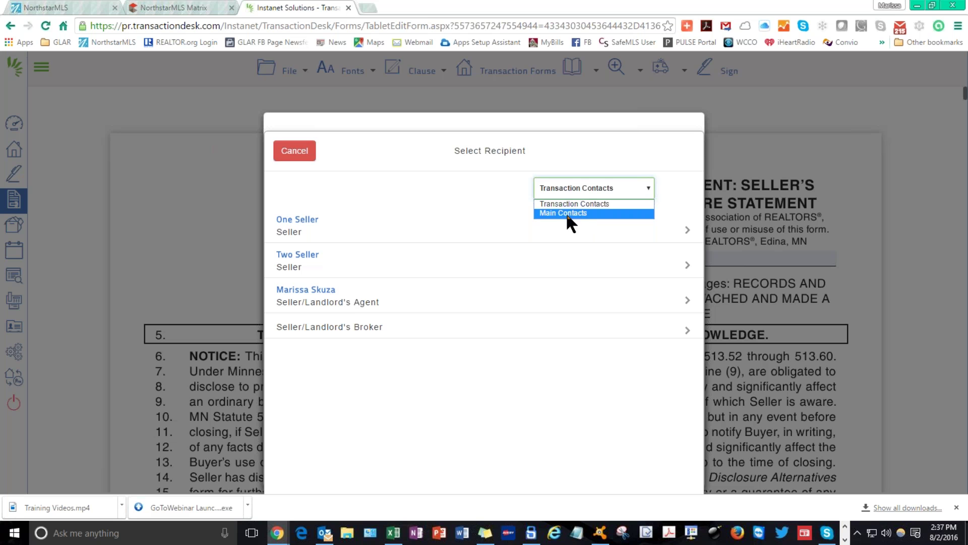
{"action": "left_click", "coordinate": [568, 188]}
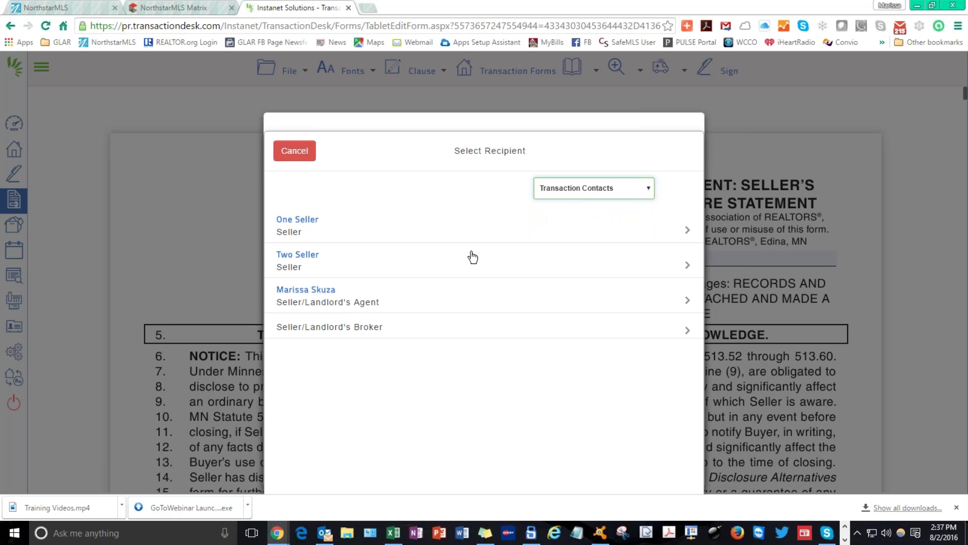
{"action": "left_click", "coordinate": [307, 153]}
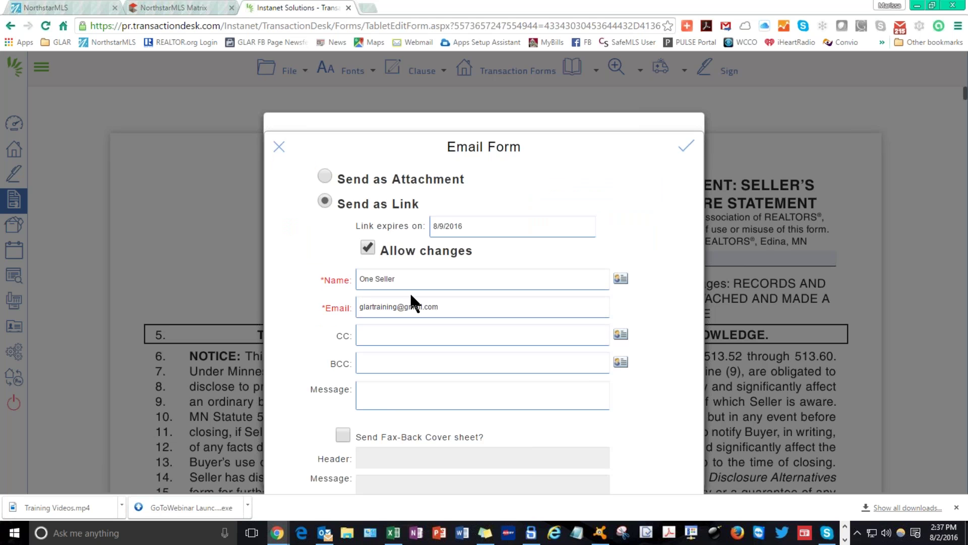
{"action": "left_click", "coordinate": [384, 398]}
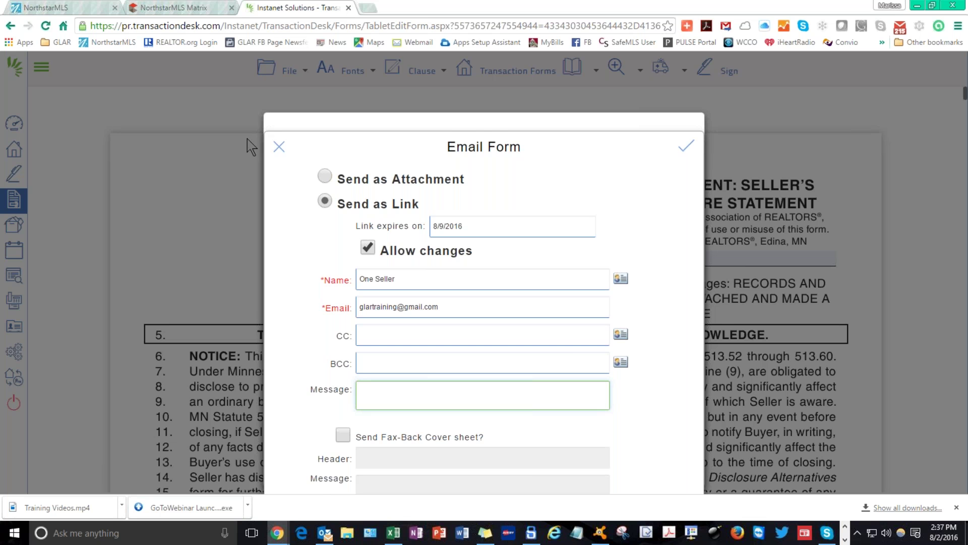
{"action": "left_click", "coordinate": [279, 146]}
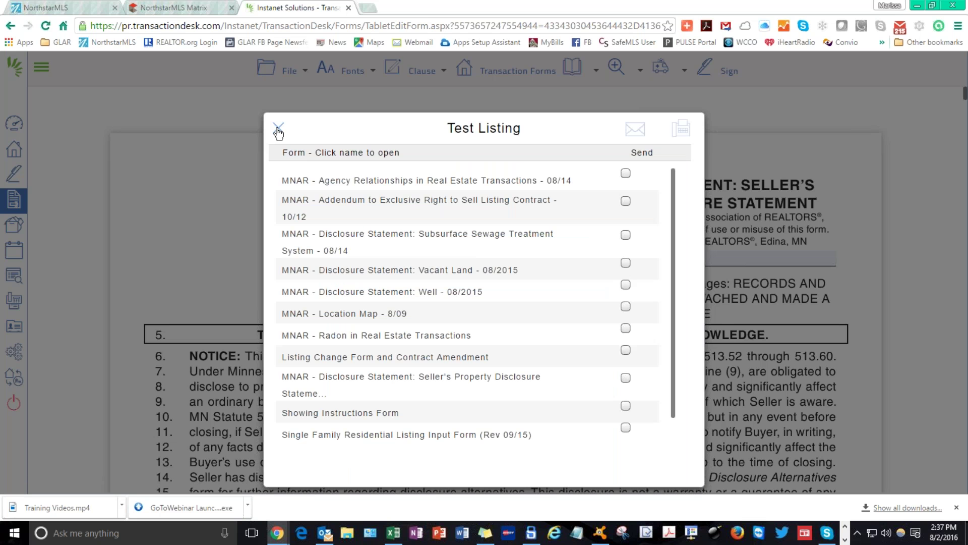
Open one of the Test Listing's forms, then leave the editor with File > Exit.
{"action": "scroll", "coordinate": [401, 379], "scroll_direction": "down", "scroll_amount": 1}
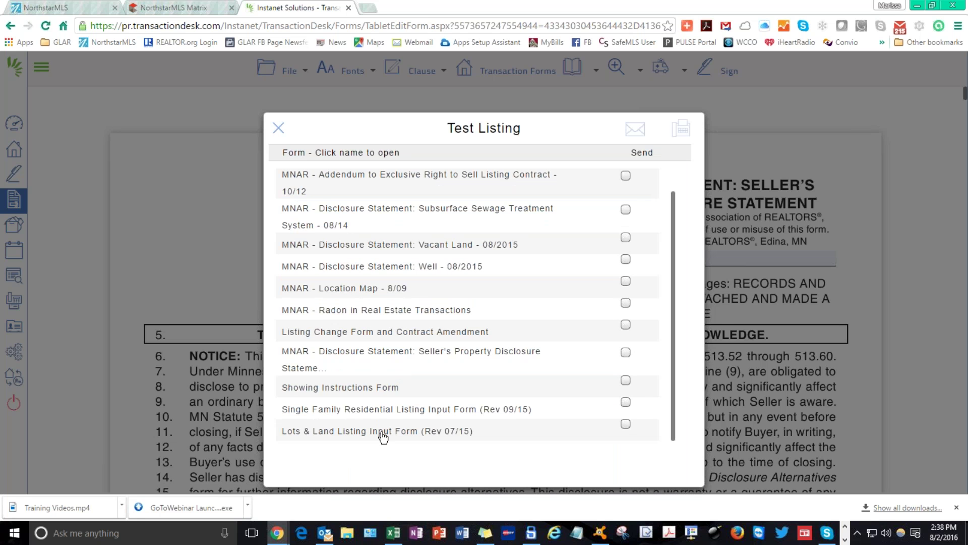
{"action": "scroll", "coordinate": [383, 436], "scroll_direction": "up", "scroll_amount": 1}
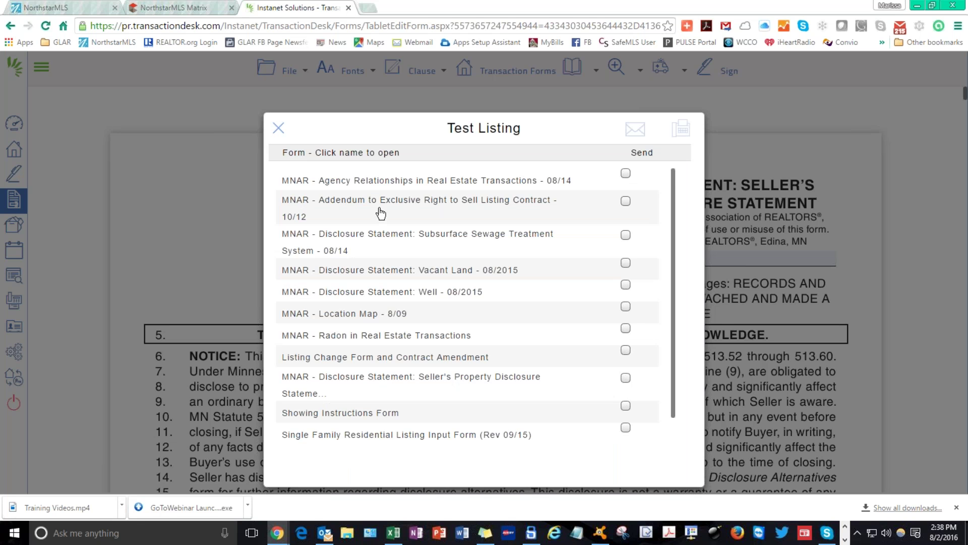
{"action": "scroll", "coordinate": [398, 296], "scroll_direction": "down", "scroll_amount": 1}
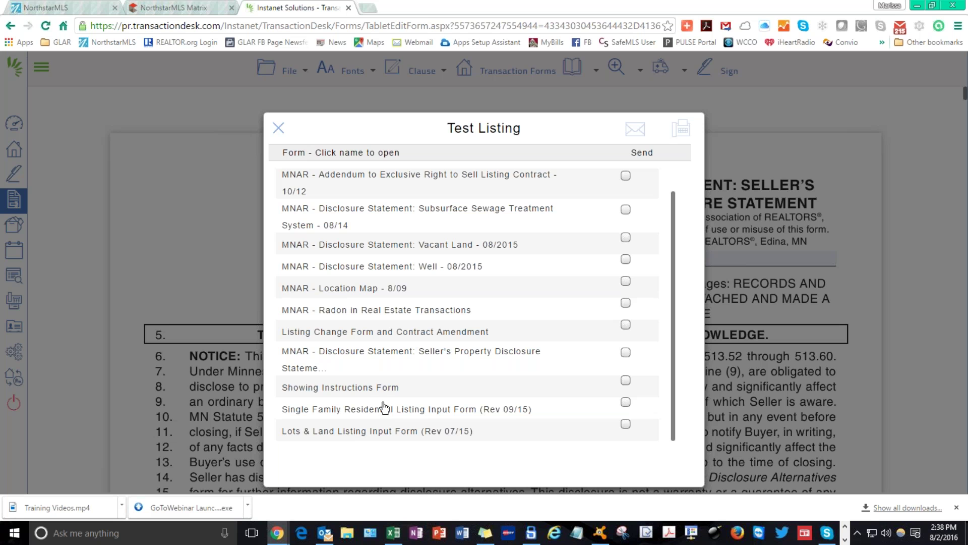
{"action": "left_click", "coordinate": [385, 330]}
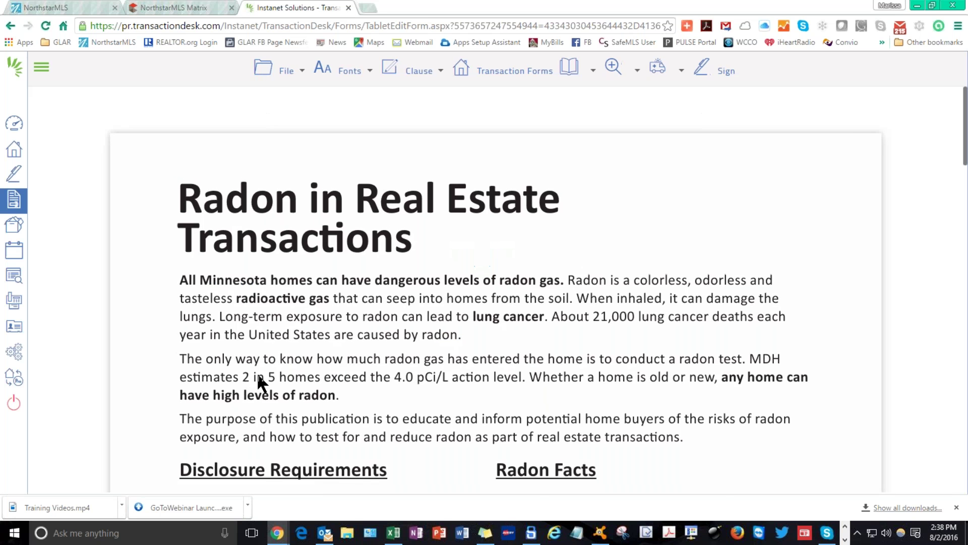
{"action": "scroll", "coordinate": [560, 456], "scroll_direction": "down", "scroll_amount": 6}
{"action": "scroll", "coordinate": [563, 460], "scroll_direction": "up", "scroll_amount": 1}
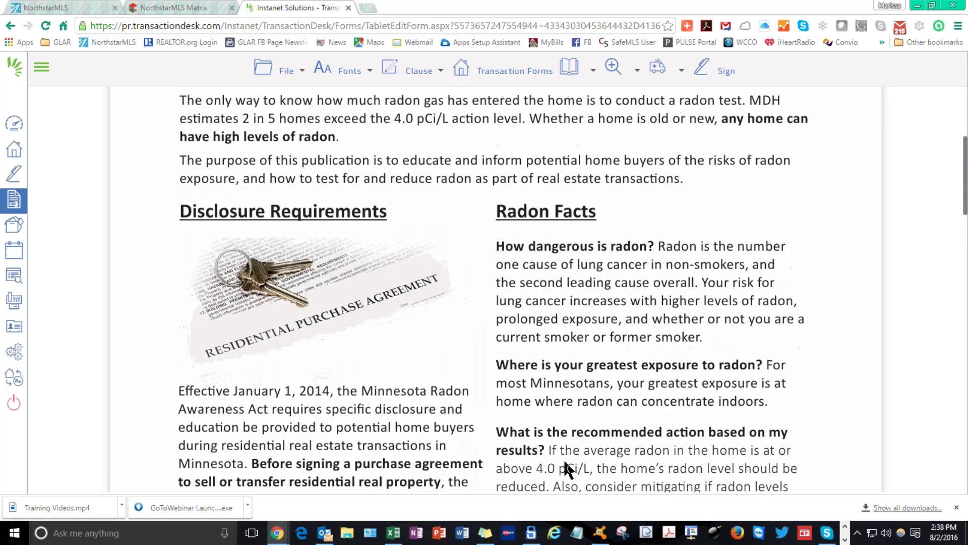
{"action": "scroll", "coordinate": [564, 458], "scroll_direction": "up", "scroll_amount": 5}
{"action": "left_click", "coordinate": [286, 70]}
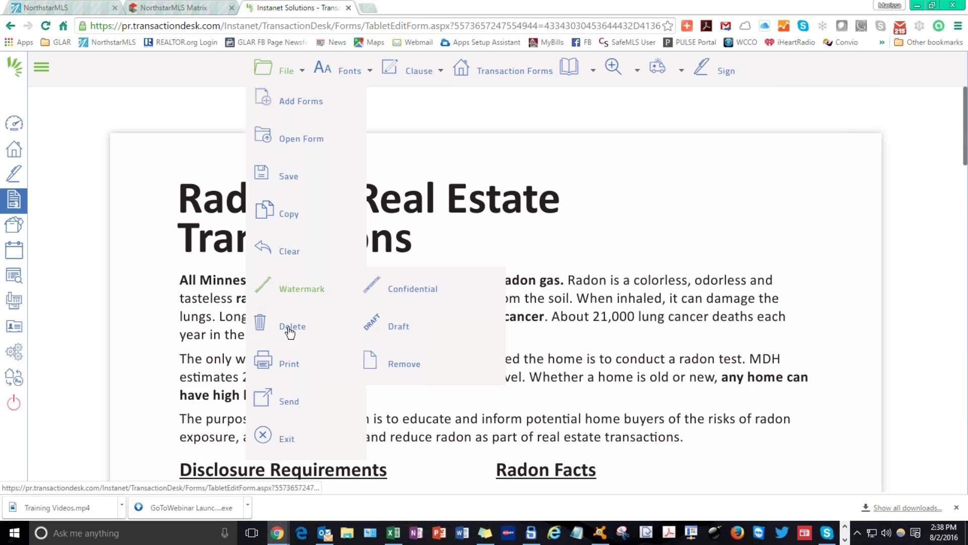
{"action": "left_click", "coordinate": [303, 438]}
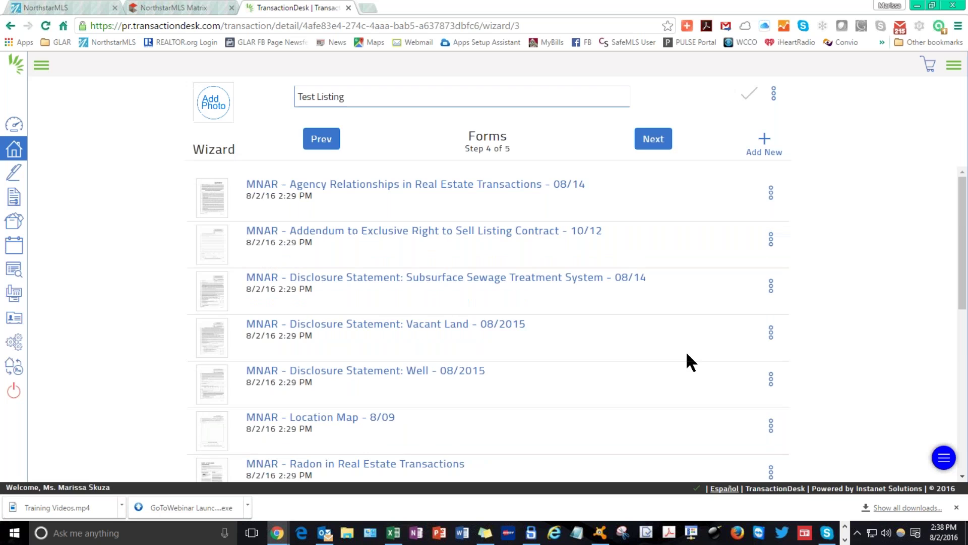
Advance to Documents (Step 5 of 5) and finish the wizard with Done.
{"action": "scroll", "coordinate": [417, 335], "scroll_direction": "down", "scroll_amount": 3}
{"action": "scroll", "coordinate": [456, 381], "scroll_direction": "down", "scroll_amount": 3}
{"action": "scroll", "coordinate": [456, 381], "scroll_direction": "up", "scroll_amount": 6}
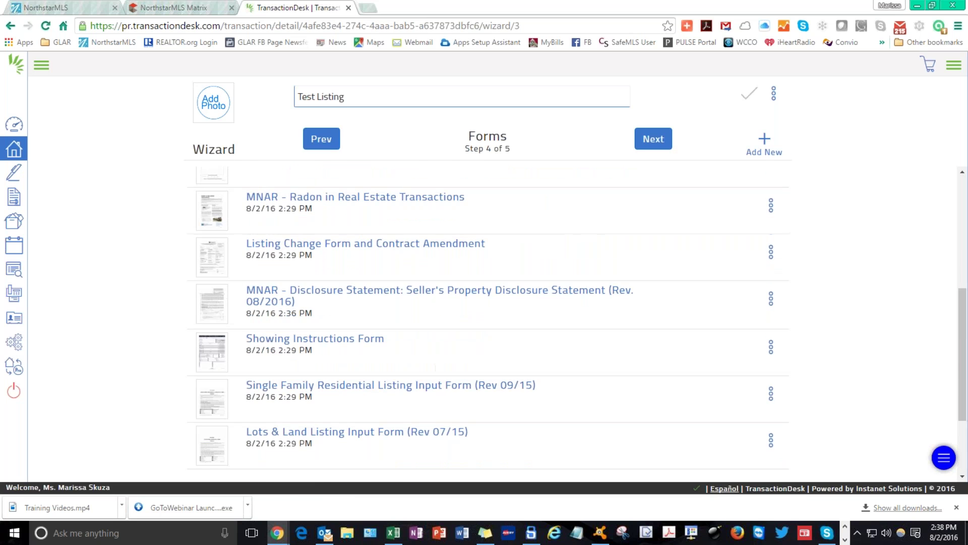
{"action": "scroll", "coordinate": [524, 301], "scroll_direction": "down", "scroll_amount": 7}
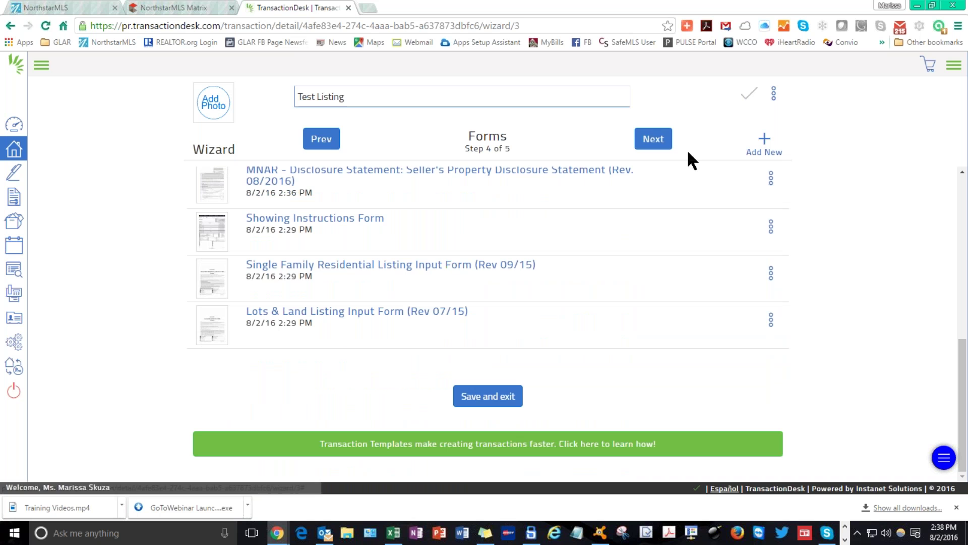
{"action": "left_click", "coordinate": [649, 142]}
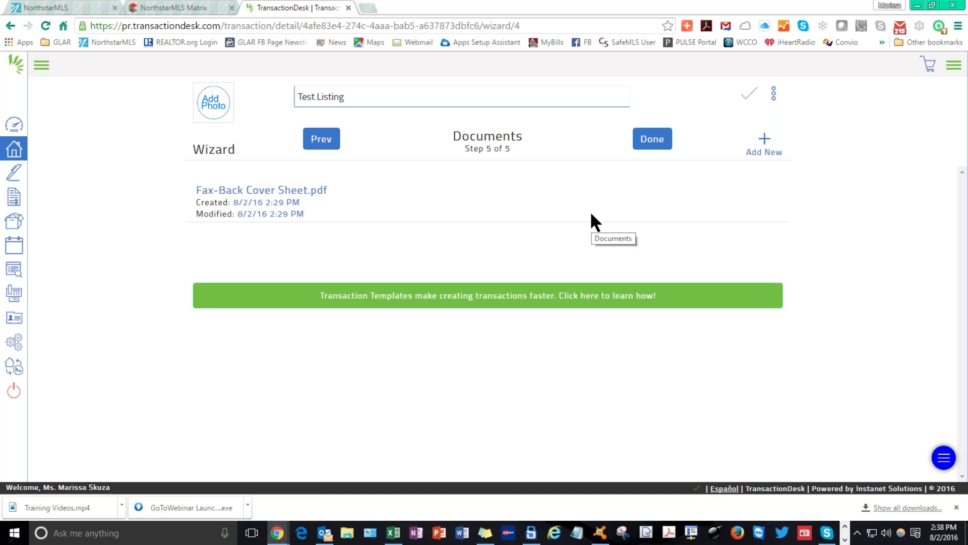
{"action": "left_click", "coordinate": [650, 142]}
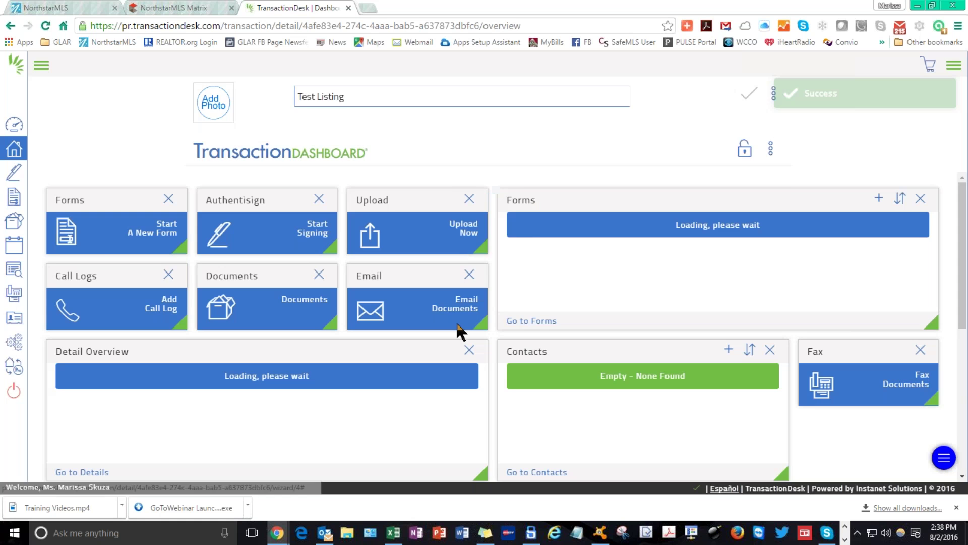
Open the Test Listing's Forms page from the dashboard via Go to Forms.
{"action": "scroll", "coordinate": [461, 329], "scroll_direction": "down", "scroll_amount": 5}
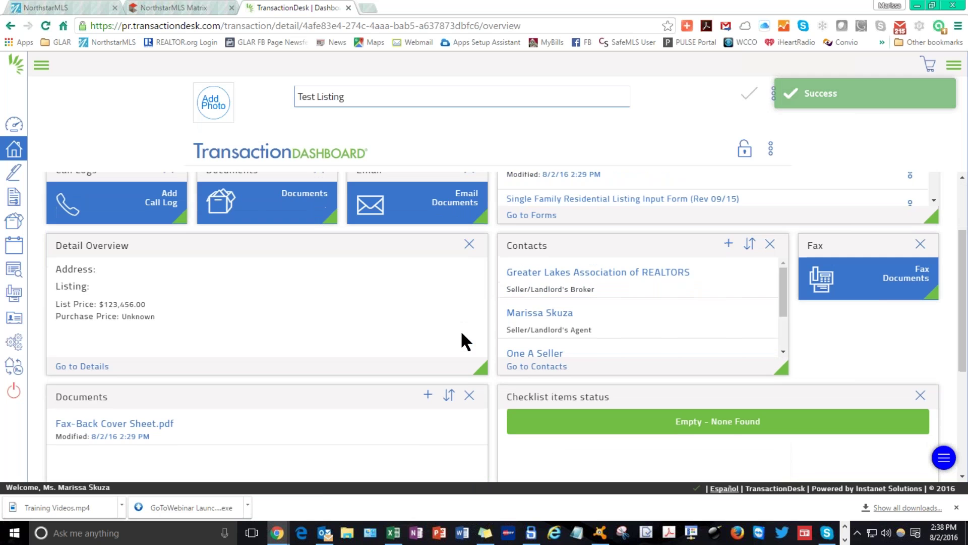
{"action": "scroll", "coordinate": [505, 325], "scroll_direction": "up", "scroll_amount": 5}
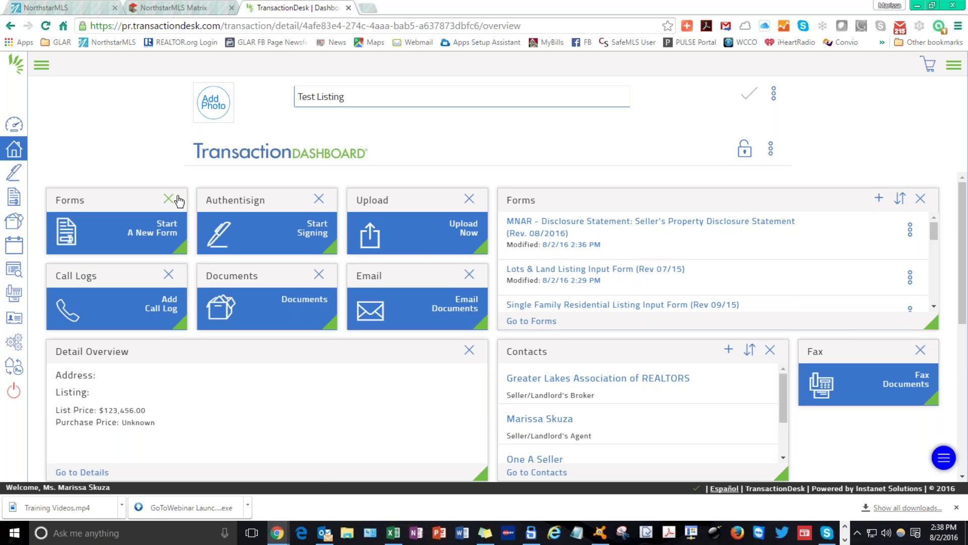
{"action": "left_click", "coordinate": [548, 324]}
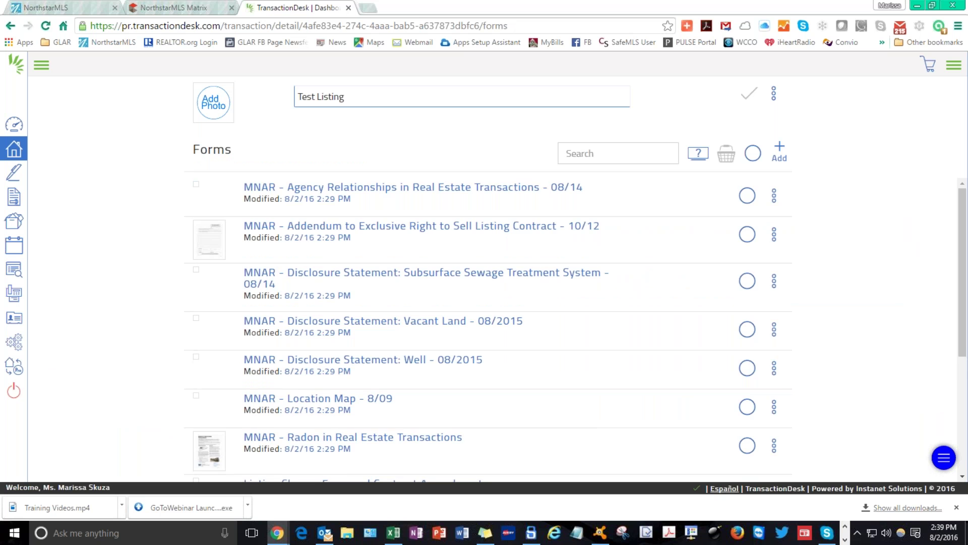
{"action": "scroll", "coordinate": [546, 312], "scroll_direction": "down", "scroll_amount": 1}
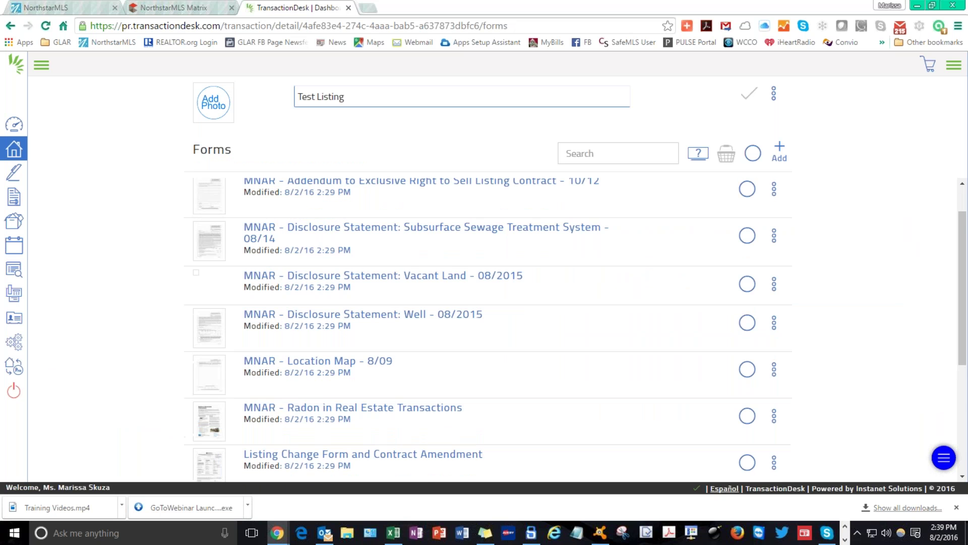
{"action": "scroll", "coordinate": [489, 328], "scroll_direction": "down", "scroll_amount": 2}
Select all forms, then uncheck the Seller's Property Disclosure Statement, leaving 11 forms marked.
{"action": "scroll", "coordinate": [488, 328], "scroll_direction": "up", "scroll_amount": 3}
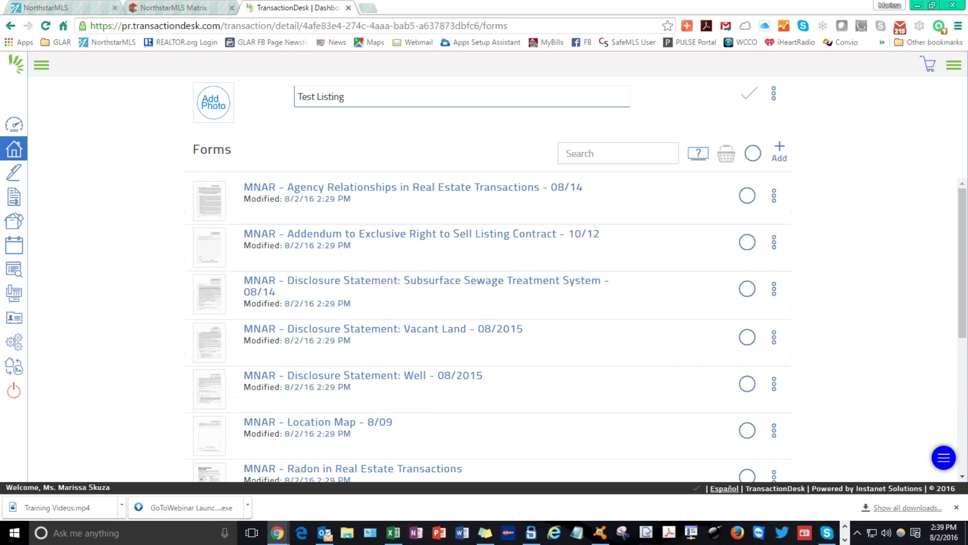
{"action": "left_click", "coordinate": [754, 153]}
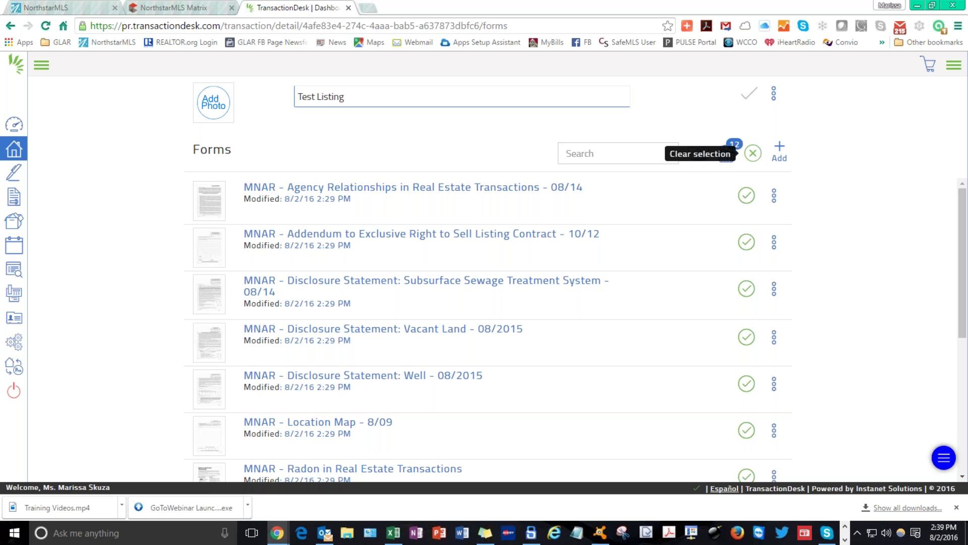
{"action": "scroll", "coordinate": [651, 336], "scroll_direction": "down", "scroll_amount": 5}
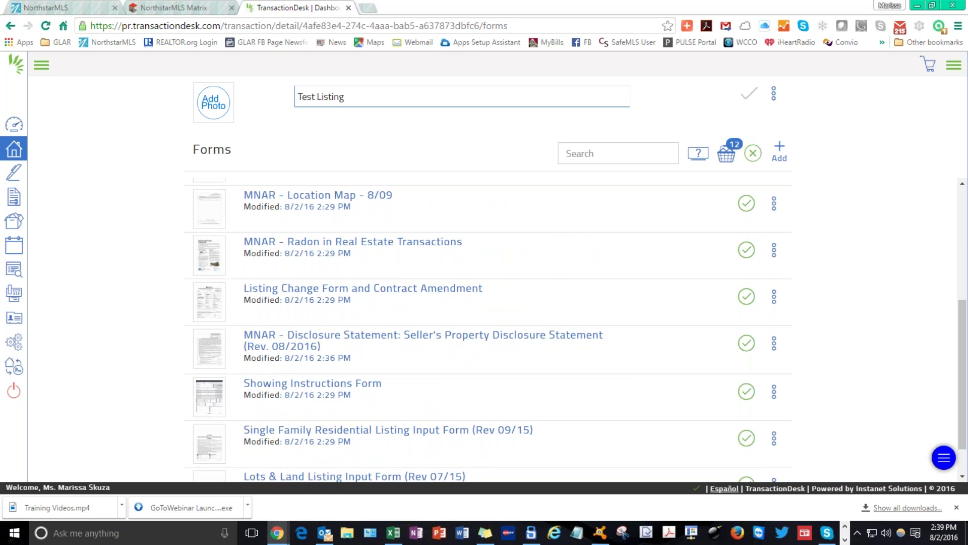
{"action": "left_click", "coordinate": [750, 347]}
Review the 11 collected forms in Transaction Forms and print them to a 39-page preview.
{"action": "left_click", "coordinate": [728, 158]}
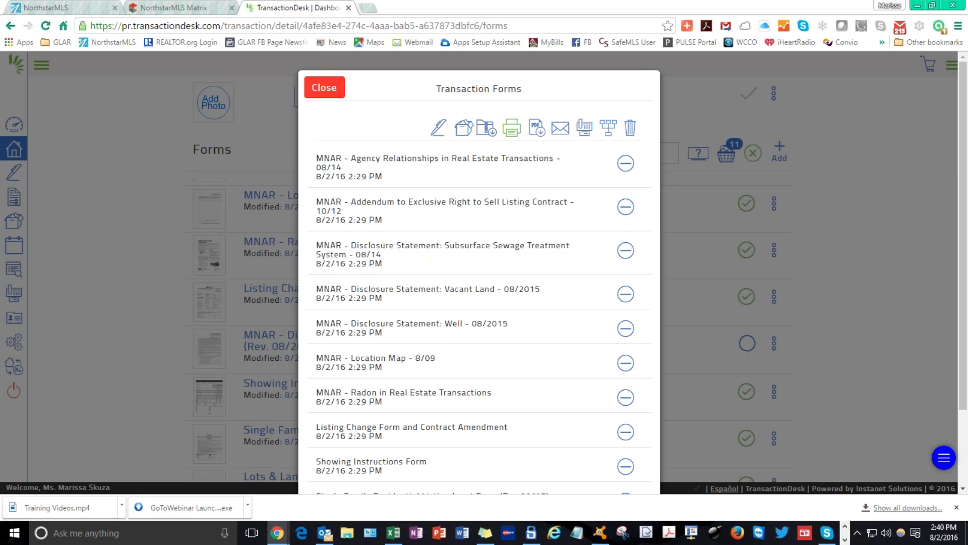
{"action": "left_click", "coordinate": [512, 129]}
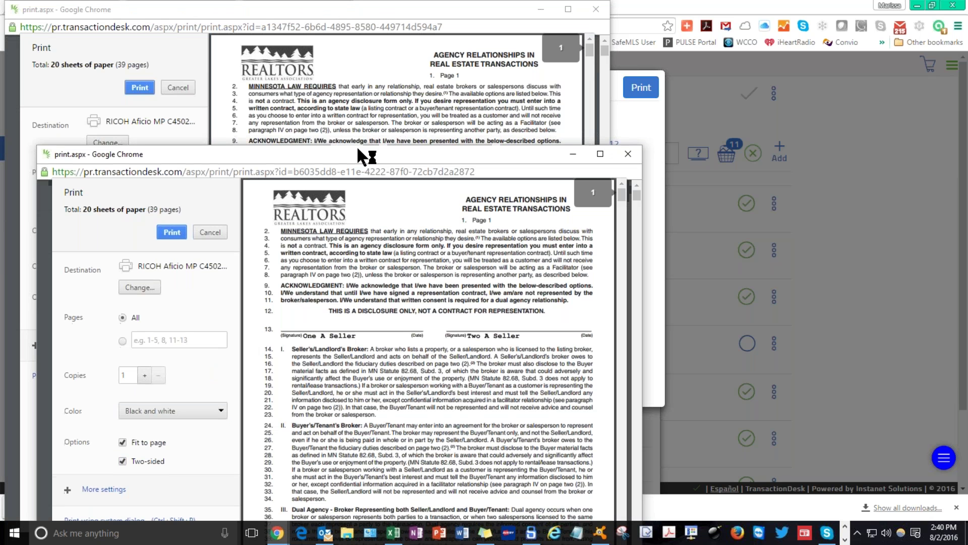
Close the duplicate print window, print the 39-page forms packet, and close the preview.
{"action": "left_click_drag", "start_coordinate": [357, 158], "coordinate": [363, 102]}
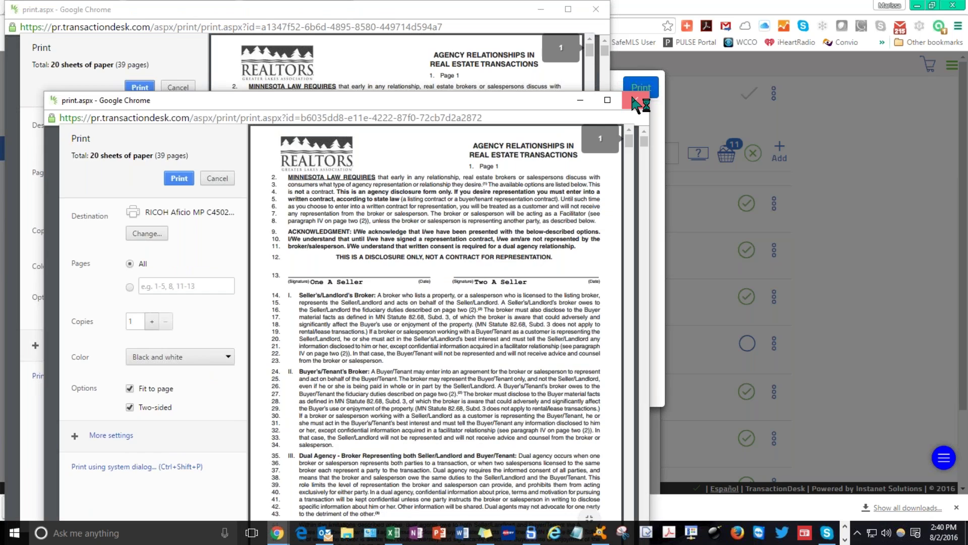
{"action": "left_click", "coordinate": [635, 100]}
{"action": "scroll", "coordinate": [382, 258], "scroll_direction": "down", "scroll_amount": 2}
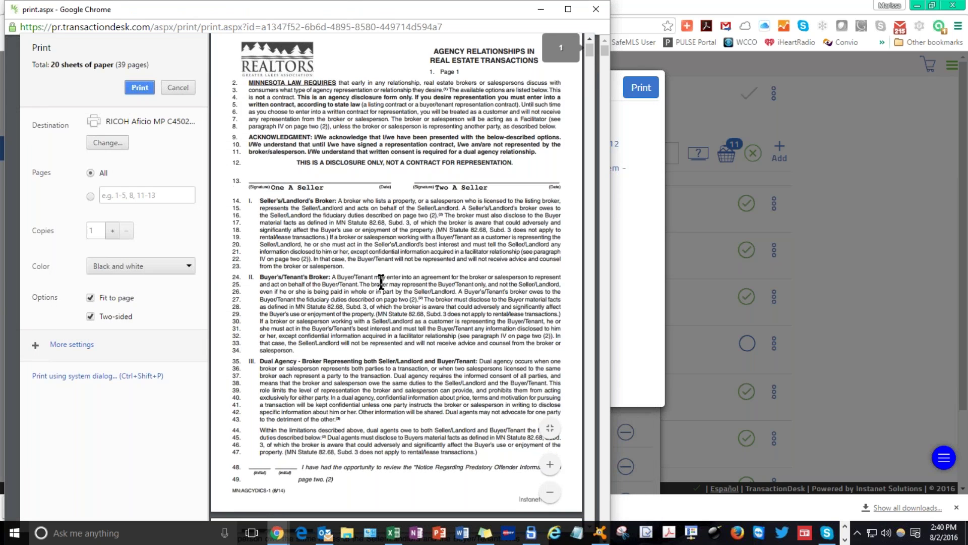
{"action": "scroll", "coordinate": [381, 259], "scroll_direction": "down", "scroll_amount": 20}
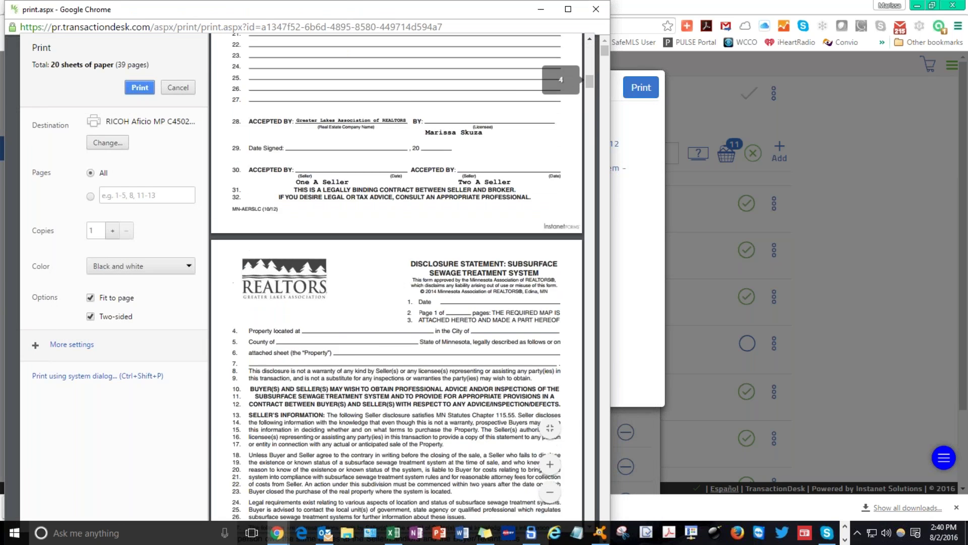
{"action": "scroll", "coordinate": [397, 278], "scroll_direction": "down", "scroll_amount": 15}
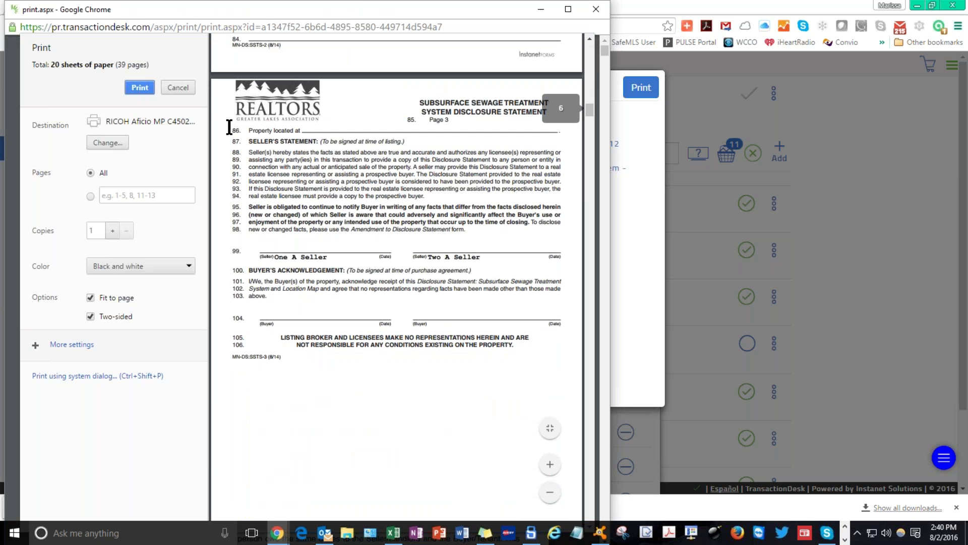
{"action": "left_click", "coordinate": [182, 89]}
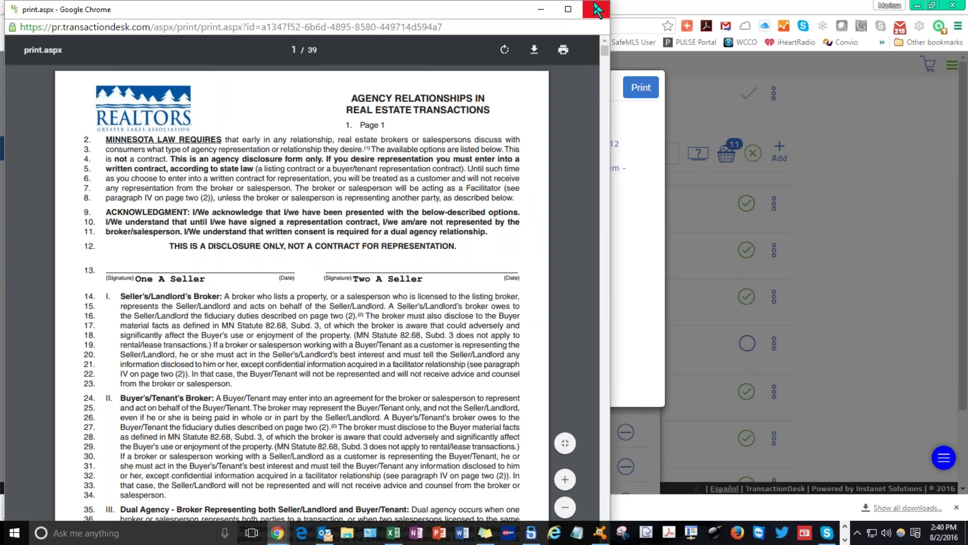
{"action": "left_click", "coordinate": [597, 10]}
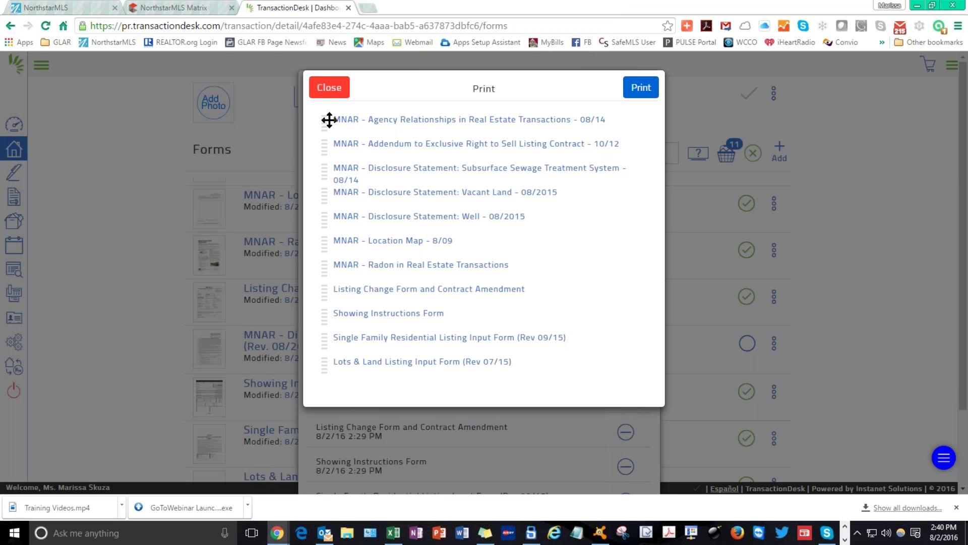
Move Agency Relationships before Single Family and Radon to second place, then close the list.
{"action": "left_click_drag", "start_coordinate": [321, 121], "coordinate": [323, 313]}
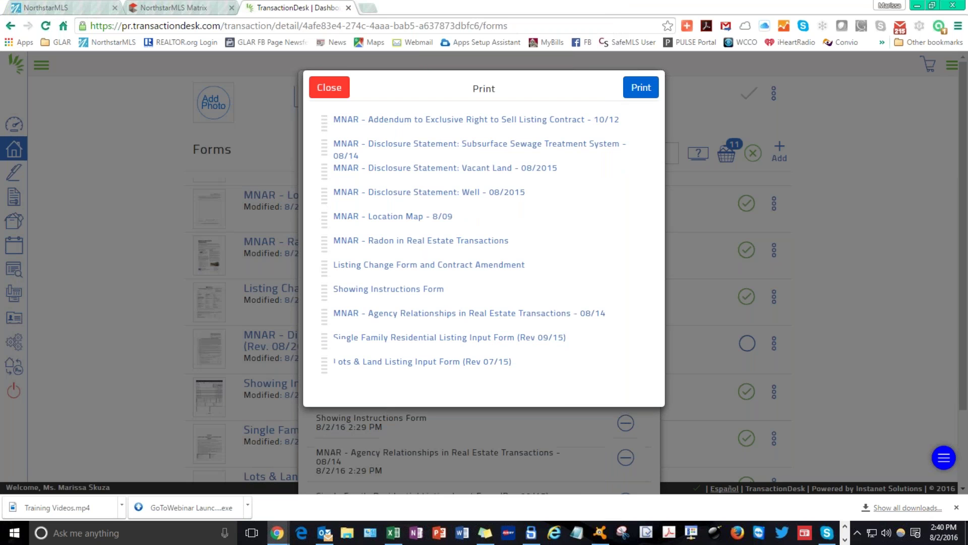
{"action": "left_click_drag", "start_coordinate": [324, 244], "coordinate": [323, 143]}
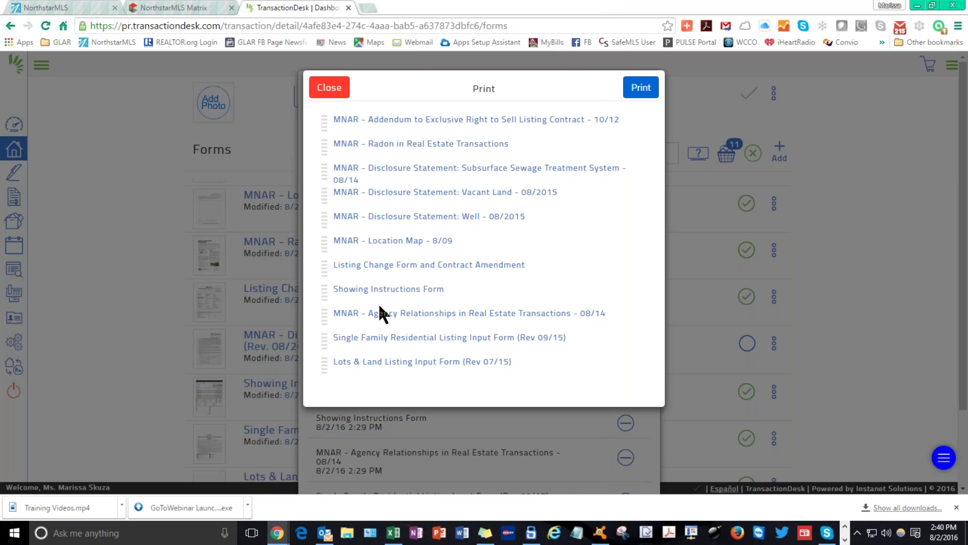
{"action": "left_click", "coordinate": [330, 90]}
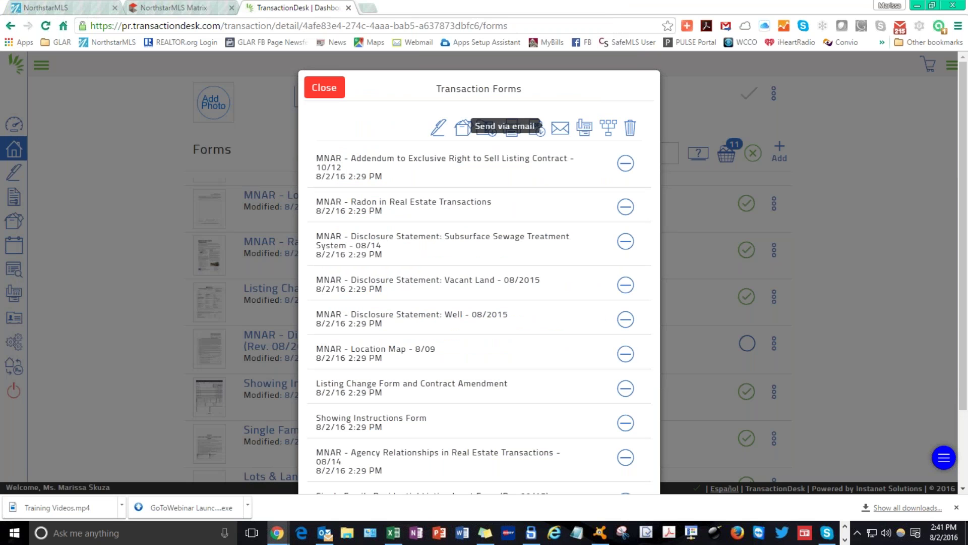
Open the Email dialog for the 11 collected forms and look through its fields.
{"action": "left_click", "coordinate": [555, 132]}
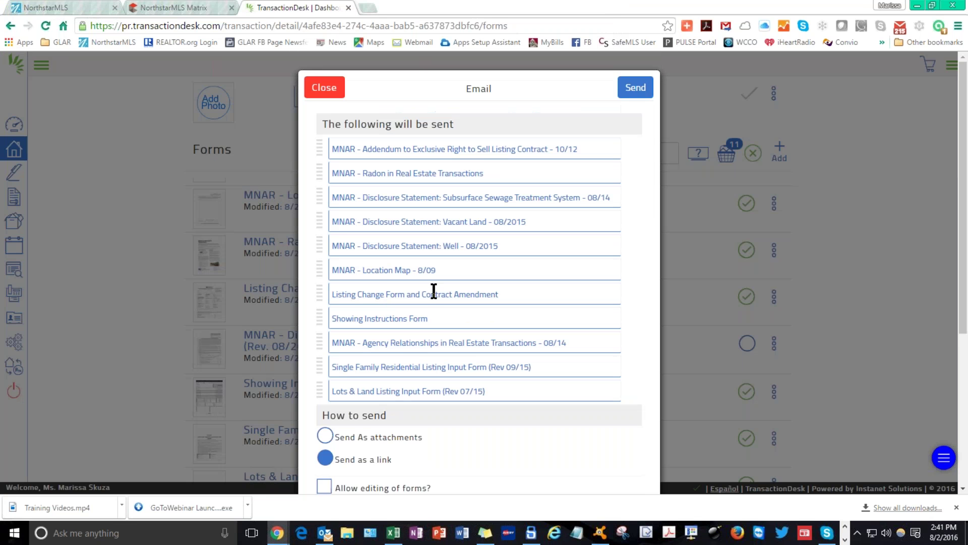
{"action": "scroll", "coordinate": [434, 292], "scroll_direction": "down", "scroll_amount": 3}
{"action": "scroll", "coordinate": [434, 291], "scroll_direction": "up", "scroll_amount": 4}
{"action": "scroll", "coordinate": [444, 312], "scroll_direction": "down", "scroll_amount": 3}
{"action": "scroll", "coordinate": [443, 333], "scroll_direction": "down", "scroll_amount": 1}
{"action": "scroll", "coordinate": [446, 328], "scroll_direction": "up", "scroll_amount": 4}
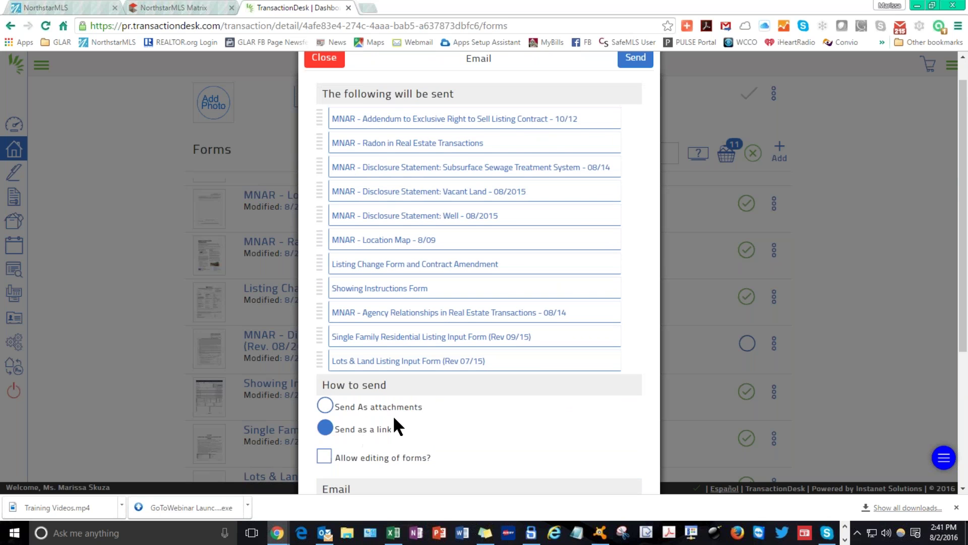
{"action": "scroll", "coordinate": [403, 313], "scroll_direction": "up", "scroll_amount": 1}
{"action": "scroll", "coordinate": [407, 173], "scroll_direction": "down", "scroll_amount": 1}
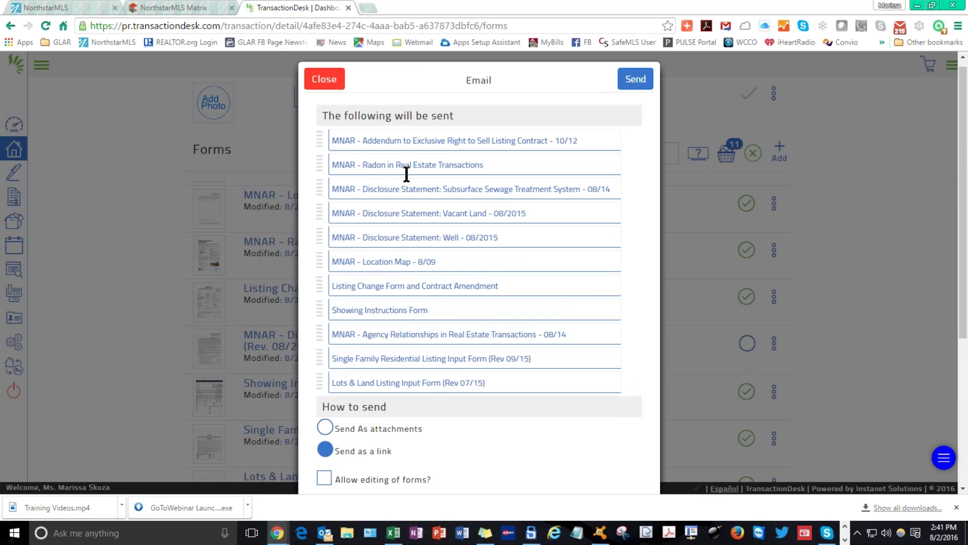
{"action": "scroll", "coordinate": [406, 174], "scroll_direction": "down", "scroll_amount": 2}
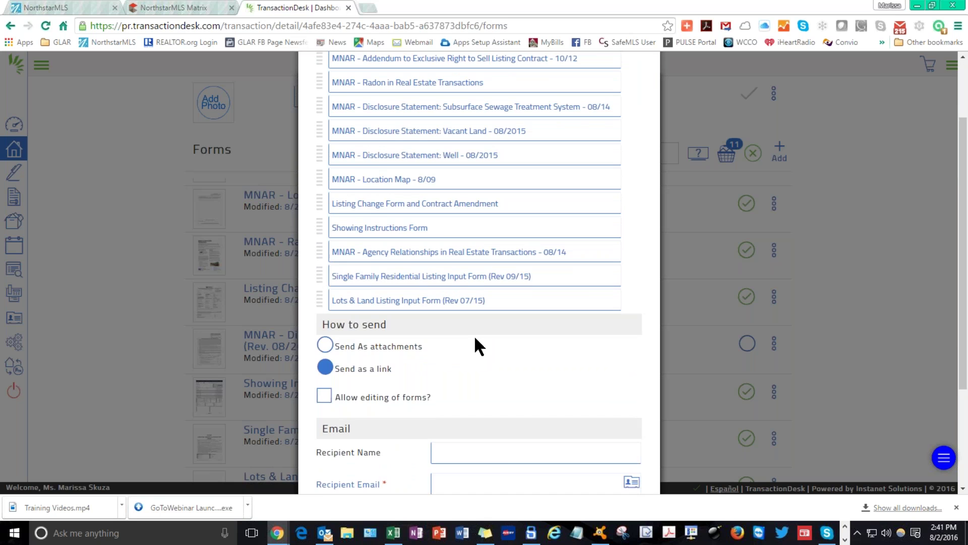
{"action": "scroll", "coordinate": [476, 335], "scroll_direction": "down", "scroll_amount": 3}
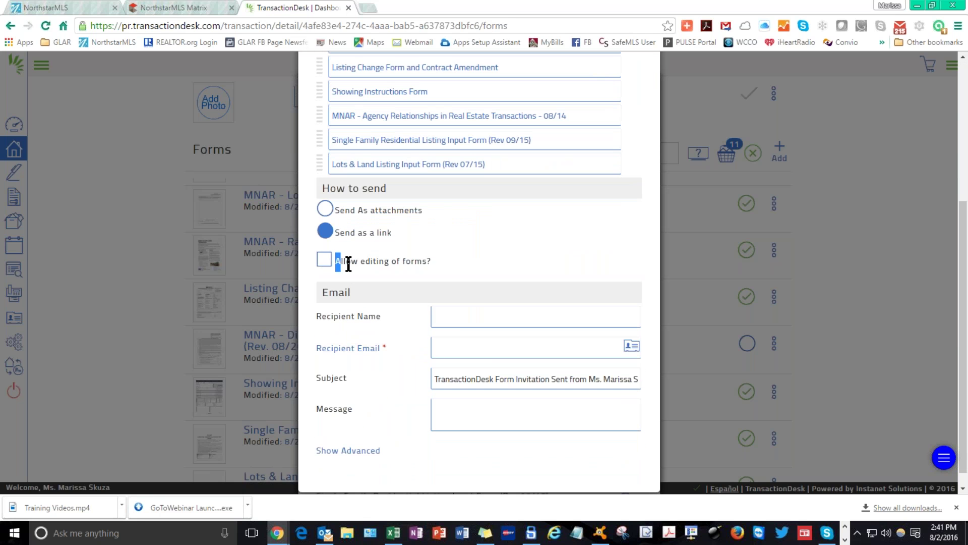
{"action": "left_click_drag", "start_coordinate": [336, 260], "coordinate": [438, 268]}
{"action": "left_click", "coordinate": [407, 281]}
{"action": "scroll", "coordinate": [450, 203], "scroll_direction": "up", "scroll_amount": 3}
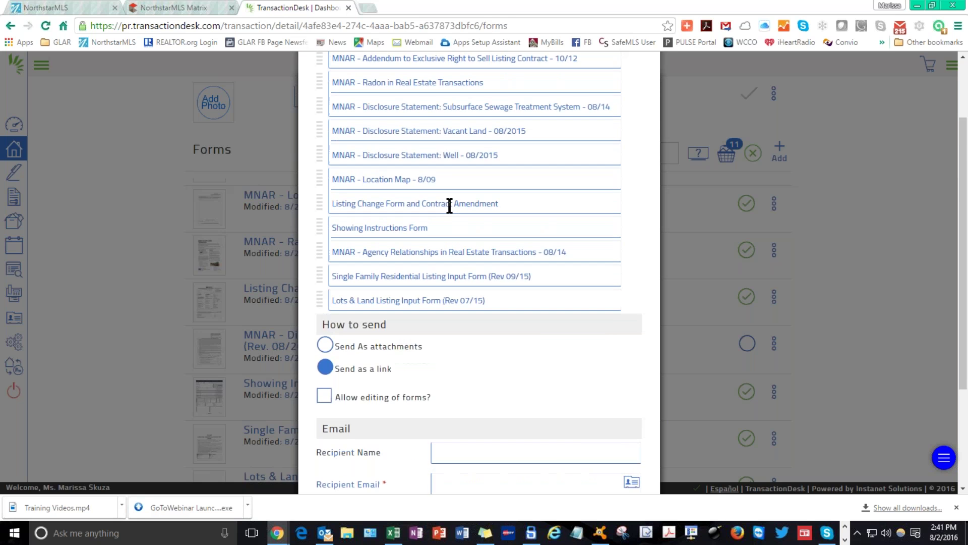
{"action": "scroll", "coordinate": [449, 203], "scroll_direction": "down", "scroll_amount": 2}
{"action": "scroll", "coordinate": [419, 303], "scroll_direction": "down", "scroll_amount": 1}
{"action": "scroll", "coordinate": [418, 302], "scroll_direction": "up", "scroll_amount": 1}
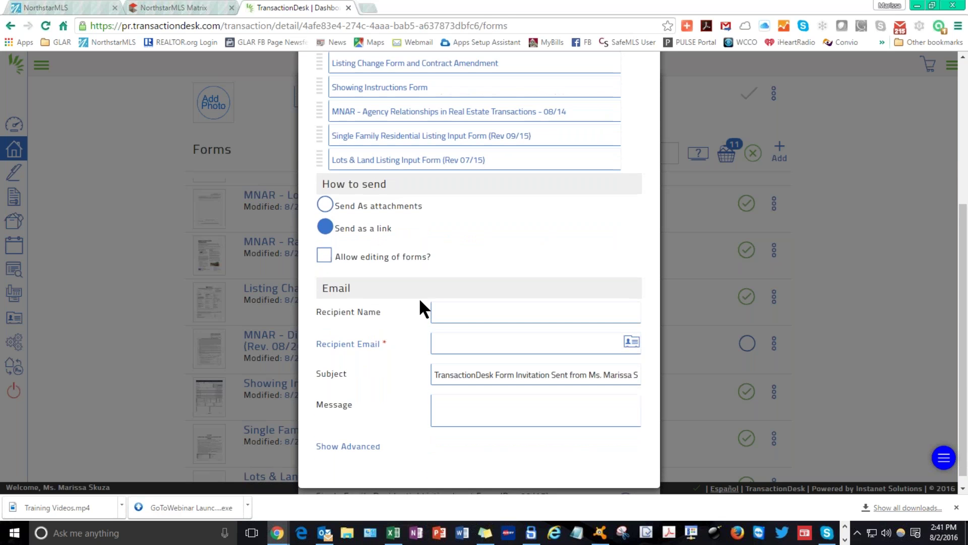
{"action": "scroll", "coordinate": [383, 306], "scroll_direction": "down", "scroll_amount": 1}
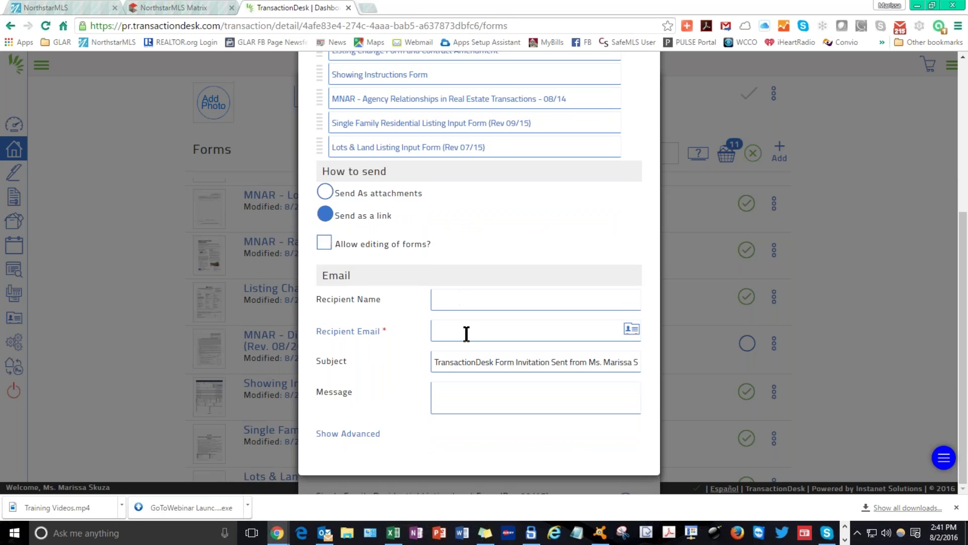
Choose One A Seller from the transaction contacts as the email recipient.
{"action": "left_click", "coordinate": [630, 331]}
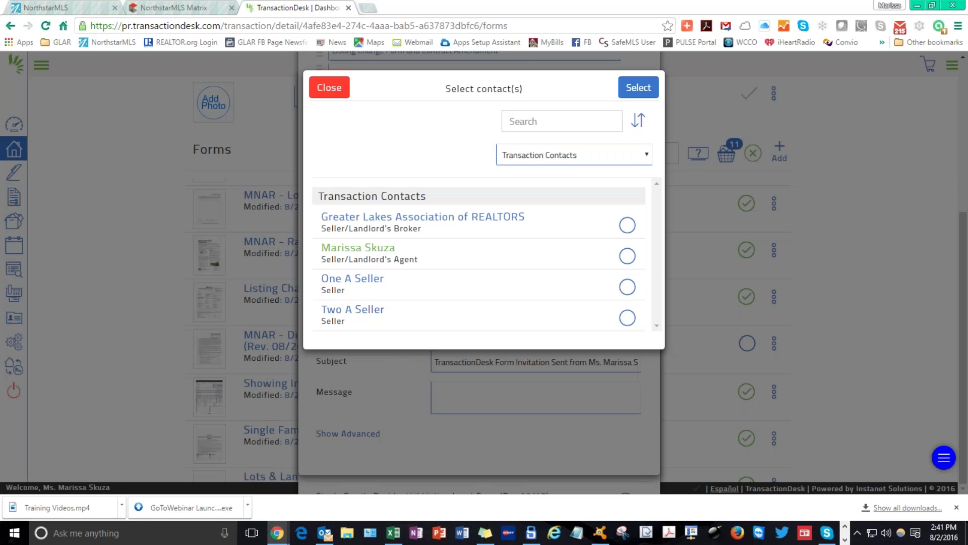
{"action": "left_click", "coordinate": [351, 280]}
{"action": "left_click", "coordinate": [506, 313]}
{"action": "left_click", "coordinate": [627, 286]}
{"action": "left_click", "coordinate": [328, 87]}
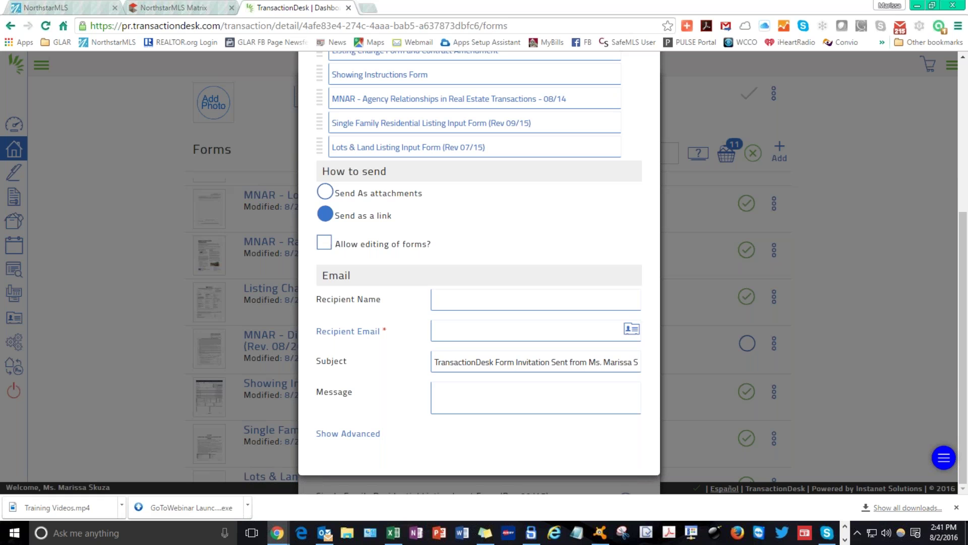
Expand and review the advanced email options, then collapse them and return to the top.
{"action": "left_click", "coordinate": [368, 431]}
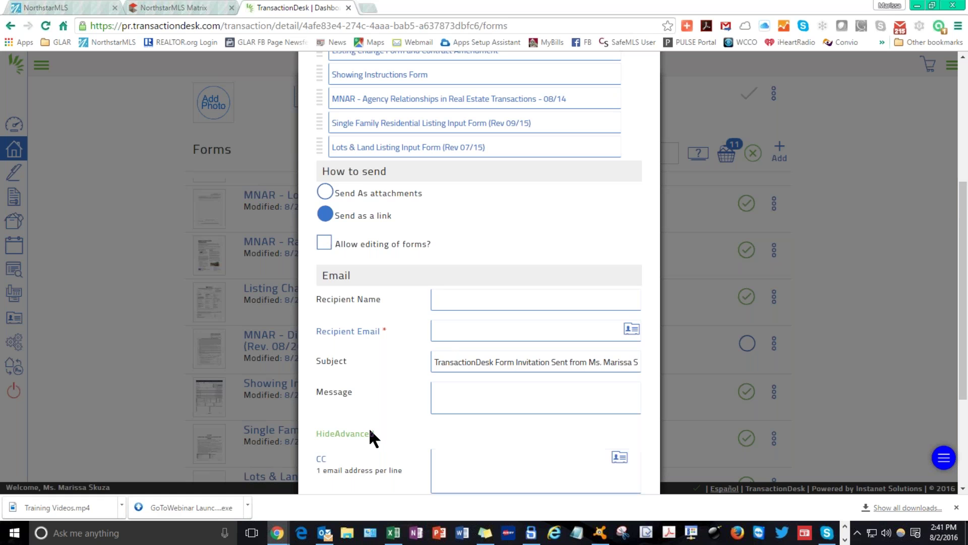
{"action": "scroll", "coordinate": [379, 386], "scroll_direction": "down", "scroll_amount": 3}
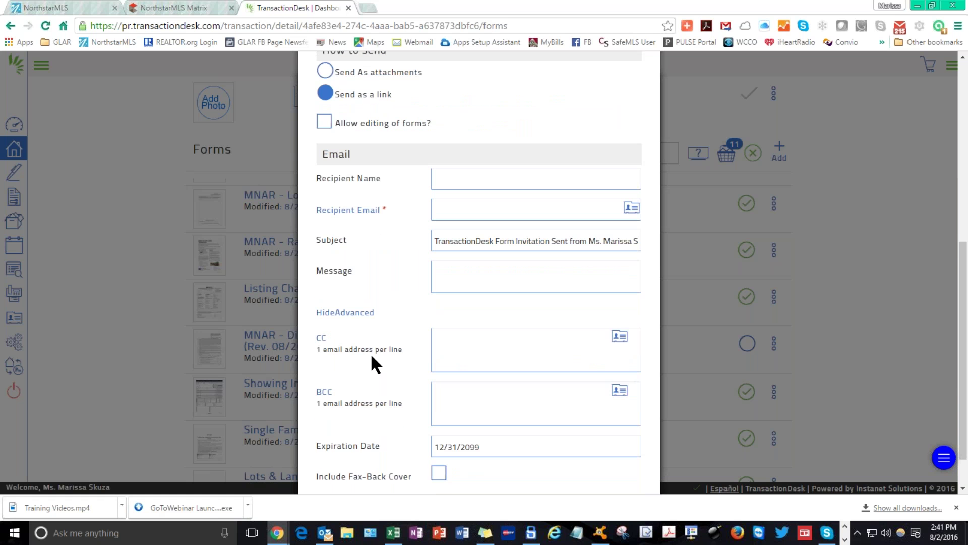
{"action": "scroll", "coordinate": [370, 353], "scroll_direction": "down", "scroll_amount": 1}
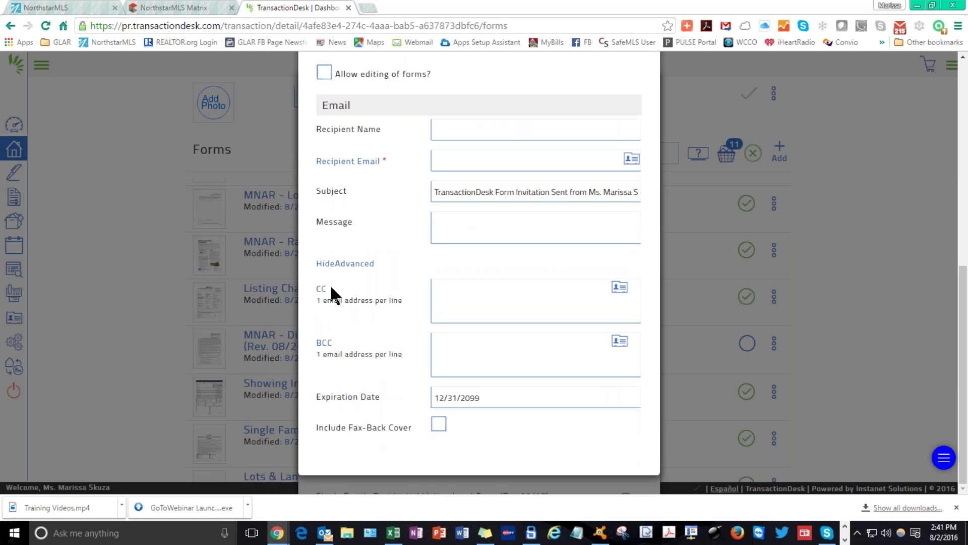
{"action": "left_click_drag", "start_coordinate": [330, 283], "coordinate": [406, 291]}
{"action": "left_click", "coordinate": [382, 320]}
{"action": "scroll", "coordinate": [388, 353], "scroll_direction": "up", "scroll_amount": 1}
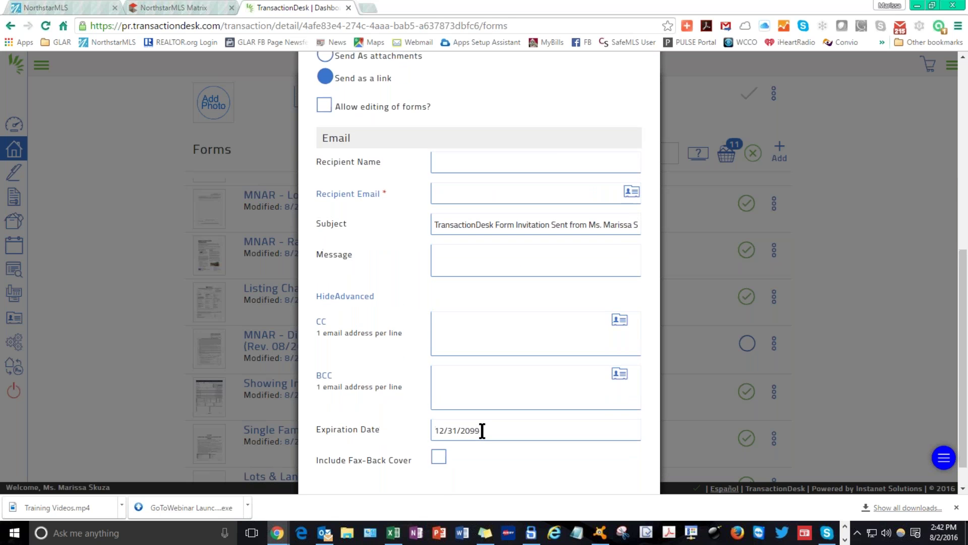
{"action": "scroll", "coordinate": [480, 430], "scroll_direction": "up", "scroll_amount": 1}
{"action": "left_click", "coordinate": [356, 343]}
{"action": "scroll", "coordinate": [376, 415], "scroll_direction": "up", "scroll_amount": 5}
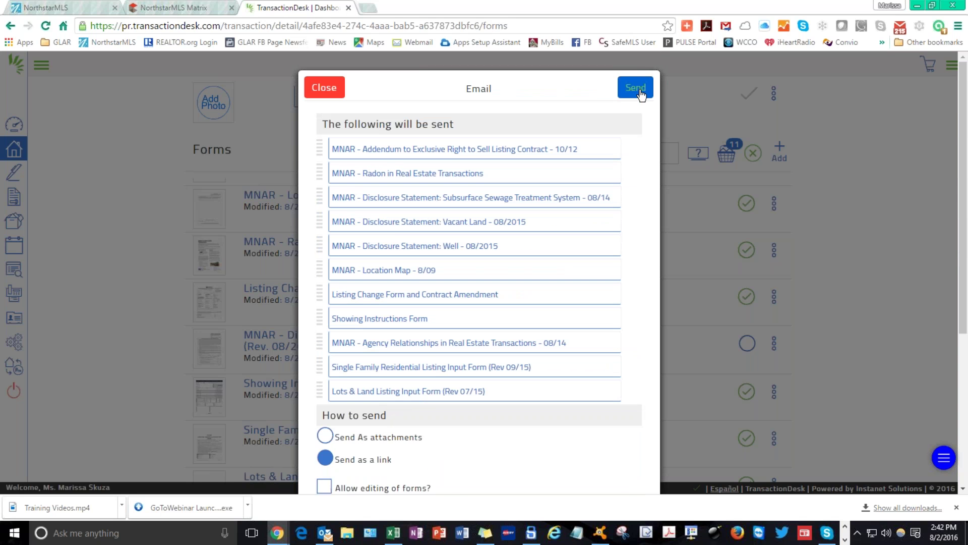
Close the email form without sending and pick Transaction Folders as the copy destination.
{"action": "left_click", "coordinate": [334, 87]}
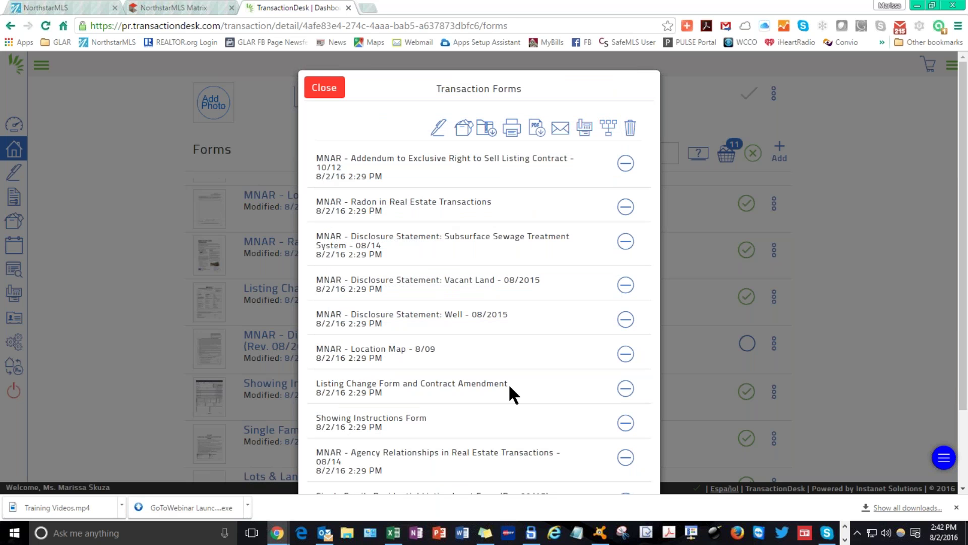
{"action": "left_click", "coordinate": [463, 130]}
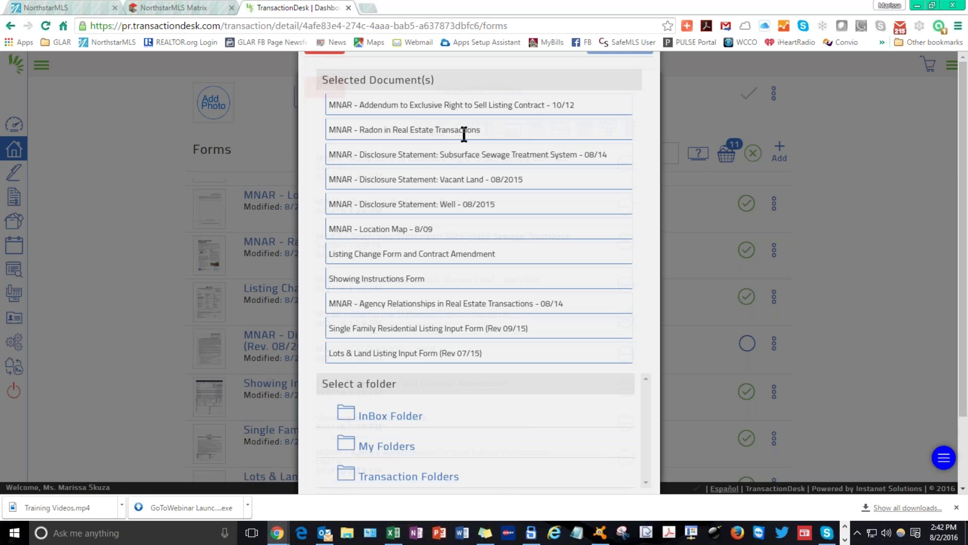
{"action": "scroll", "coordinate": [504, 101], "scroll_direction": "down", "scroll_amount": 3}
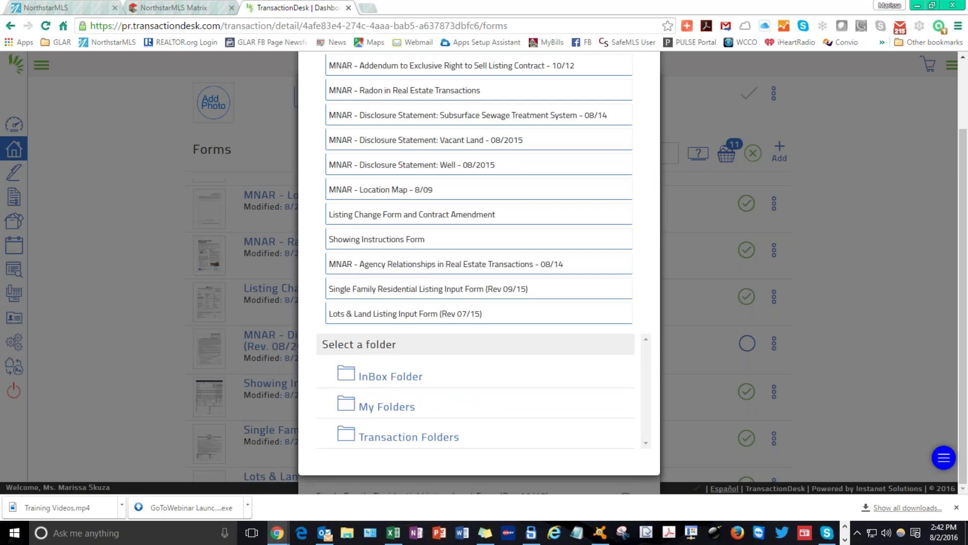
{"action": "left_click", "coordinate": [408, 437]}
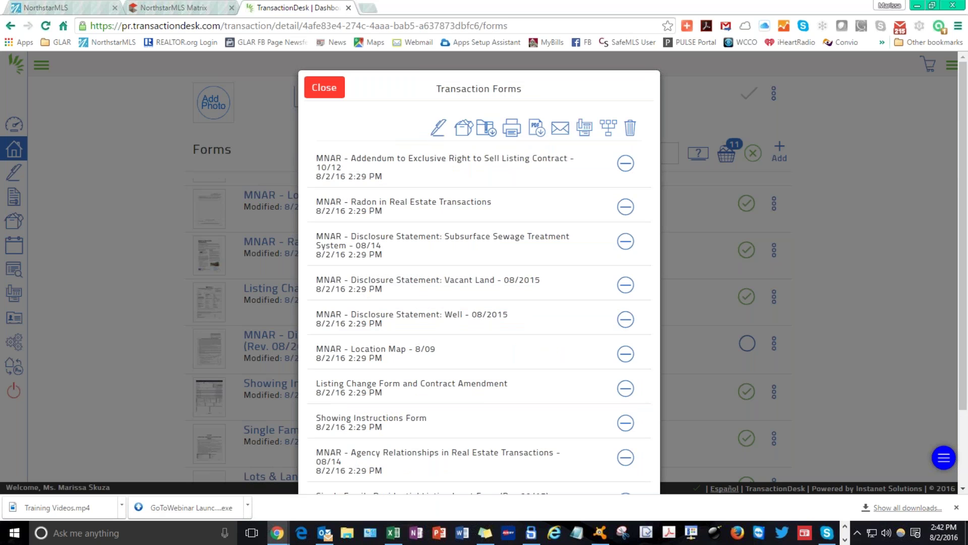
Download the selected forms as a zip and close the Transaction Forms dialog.
{"action": "left_click", "coordinate": [486, 129]}
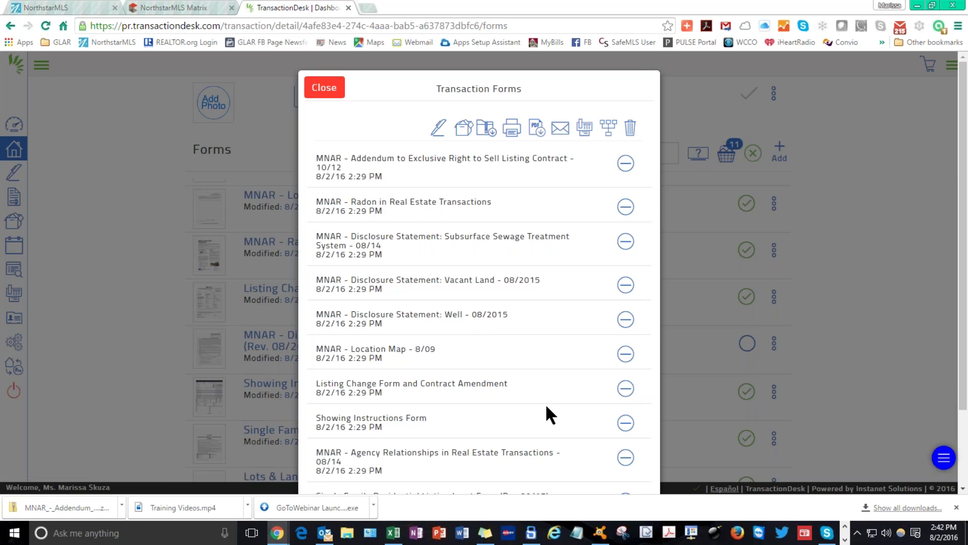
{"action": "scroll", "coordinate": [546, 414], "scroll_direction": "down", "scroll_amount": 2}
{"action": "scroll", "coordinate": [350, 103], "scroll_direction": "up", "scroll_amount": 2}
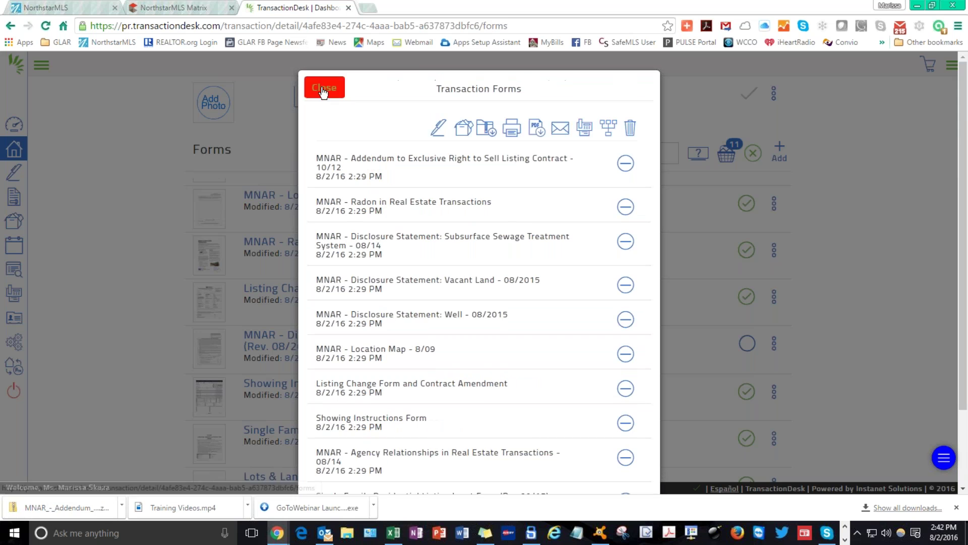
{"action": "left_click", "coordinate": [323, 89]}
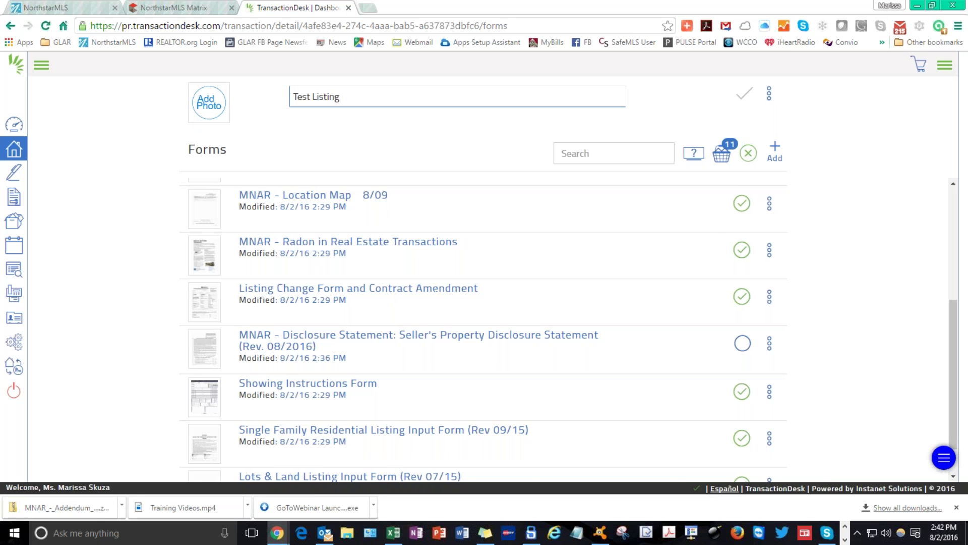
Go to the Test Listing's Documents page through the Transaction Wizard menu.
{"action": "left_click", "coordinate": [945, 64]}
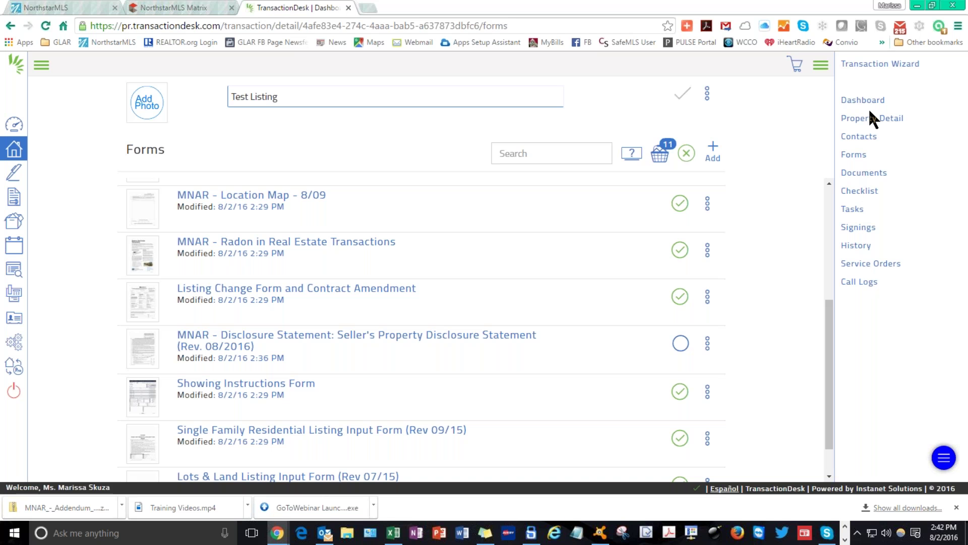
{"action": "left_click", "coordinate": [863, 173]}
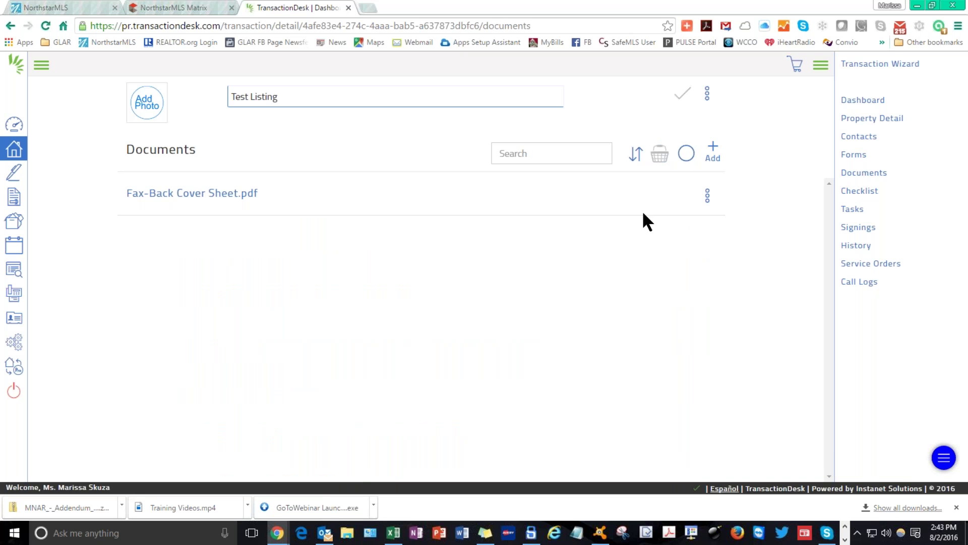
Add a new document by uploading GLAR Products and Services.pdf from Downloads.
{"action": "left_click", "coordinate": [712, 151]}
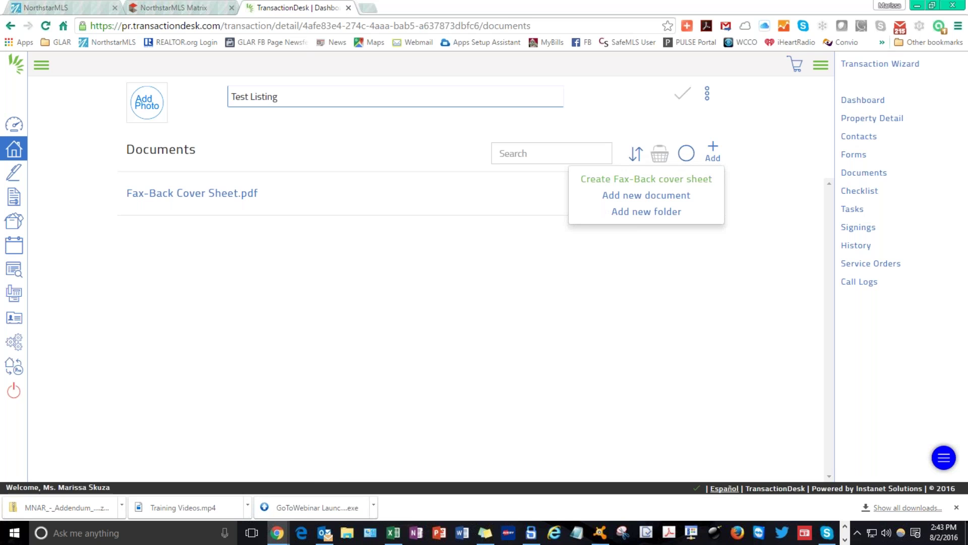
{"action": "left_click", "coordinate": [648, 196]}
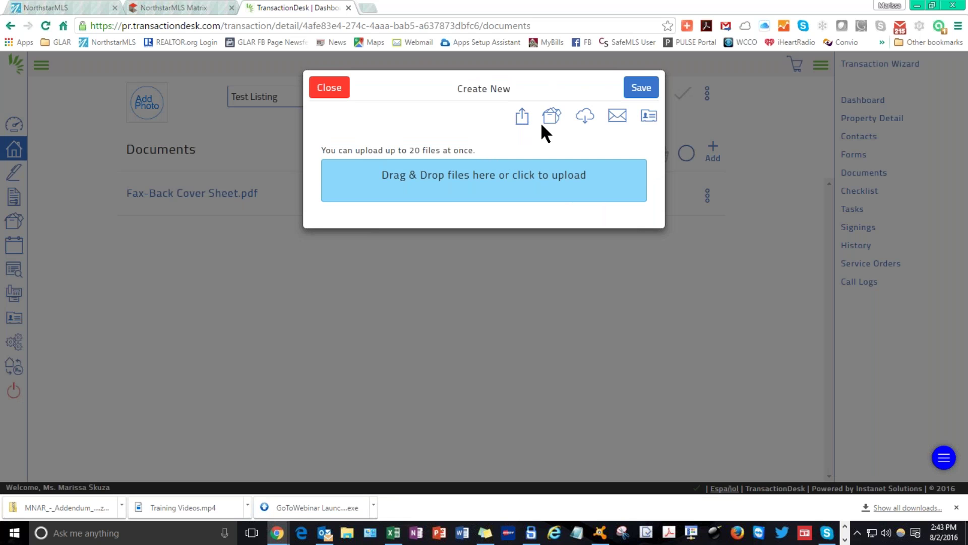
{"action": "left_click", "coordinate": [495, 189]}
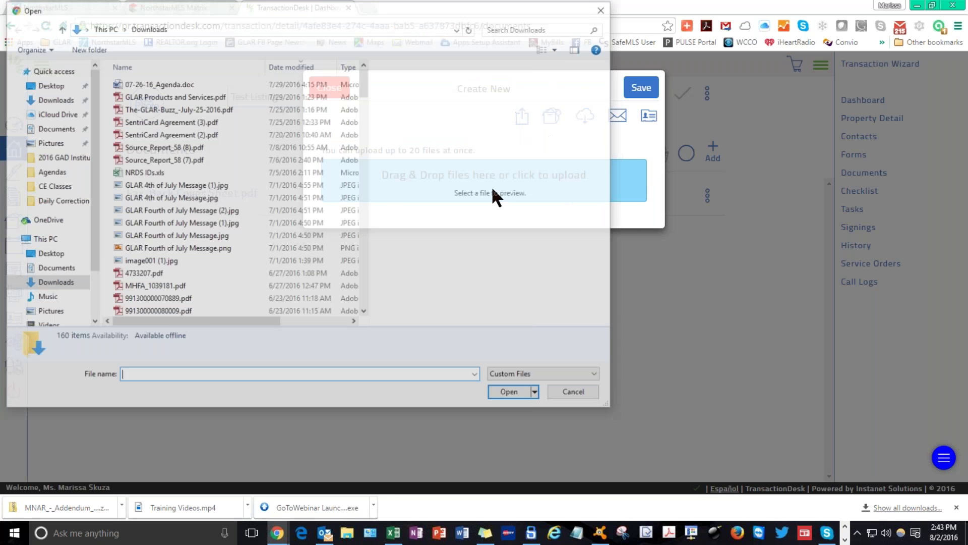
{"action": "left_click", "coordinate": [175, 96]}
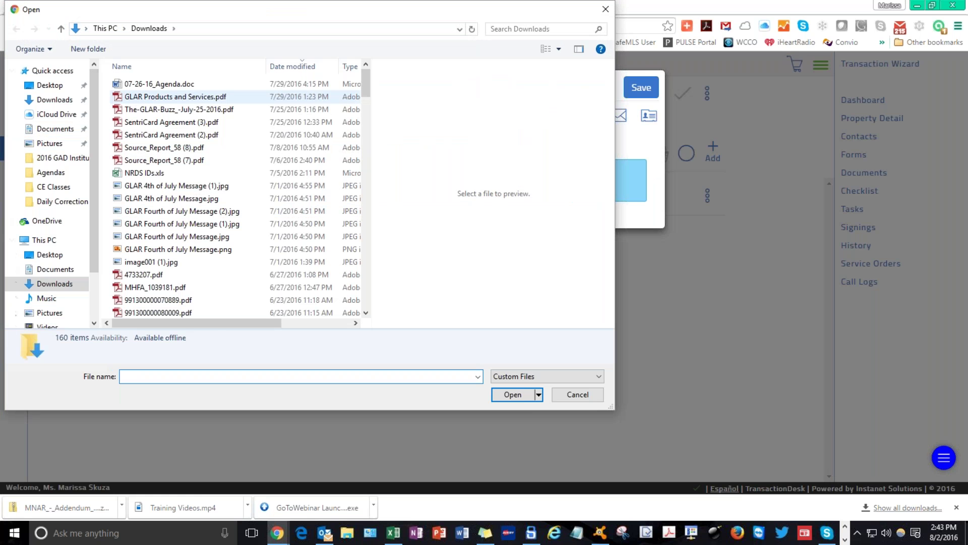
{"action": "left_click", "coordinate": [512, 395]}
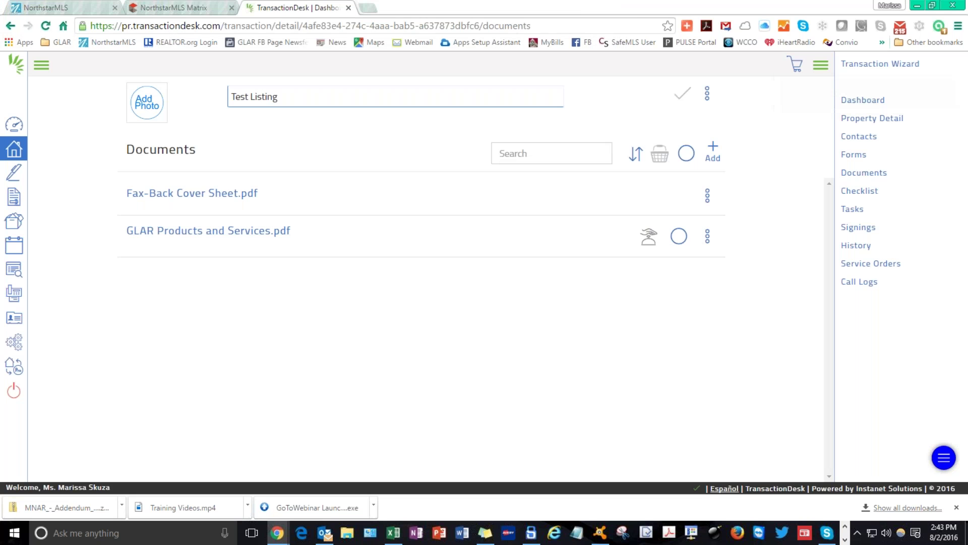
Mark GLAR Products and Services.pdf, view its basket actions, then close the dialog.
{"action": "left_click", "coordinate": [678, 237]}
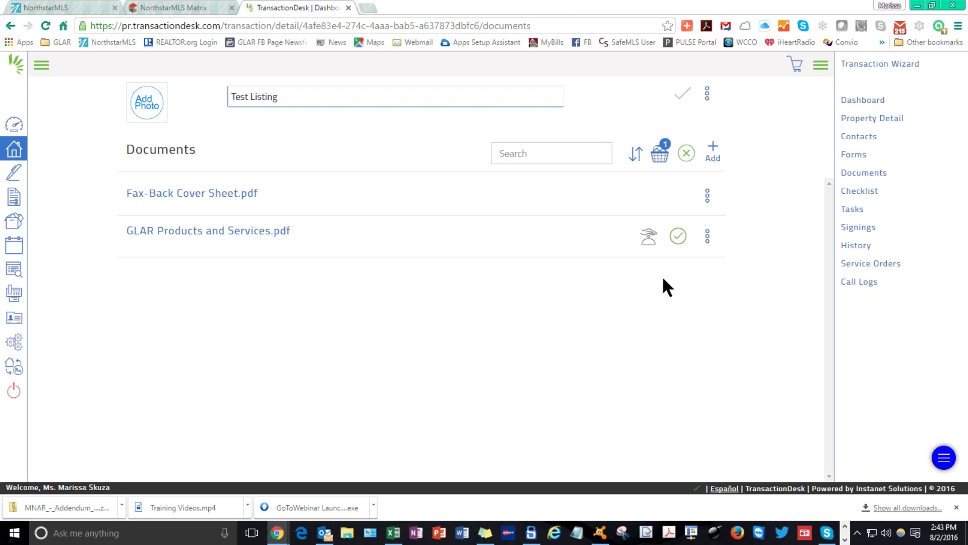
{"action": "left_click", "coordinate": [661, 153]}
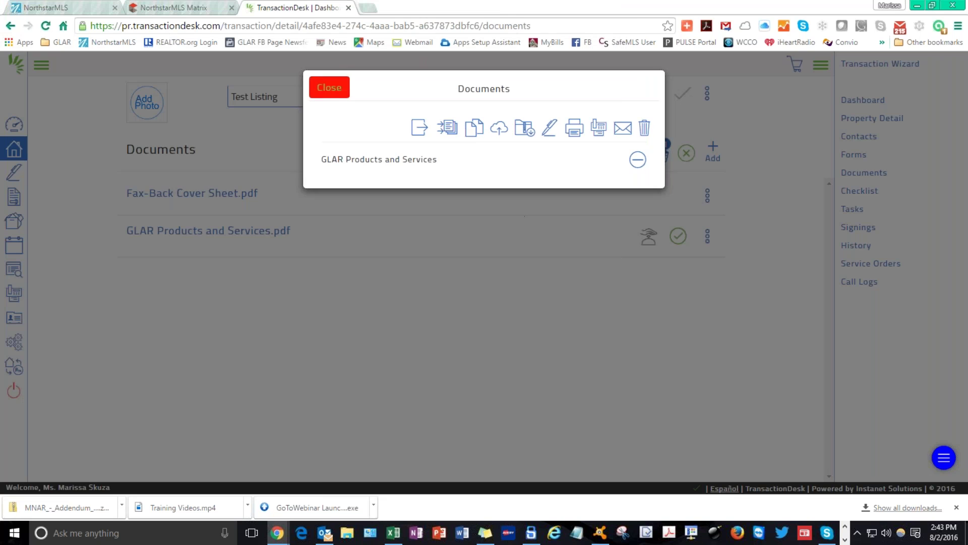
{"action": "left_click", "coordinate": [325, 90]}
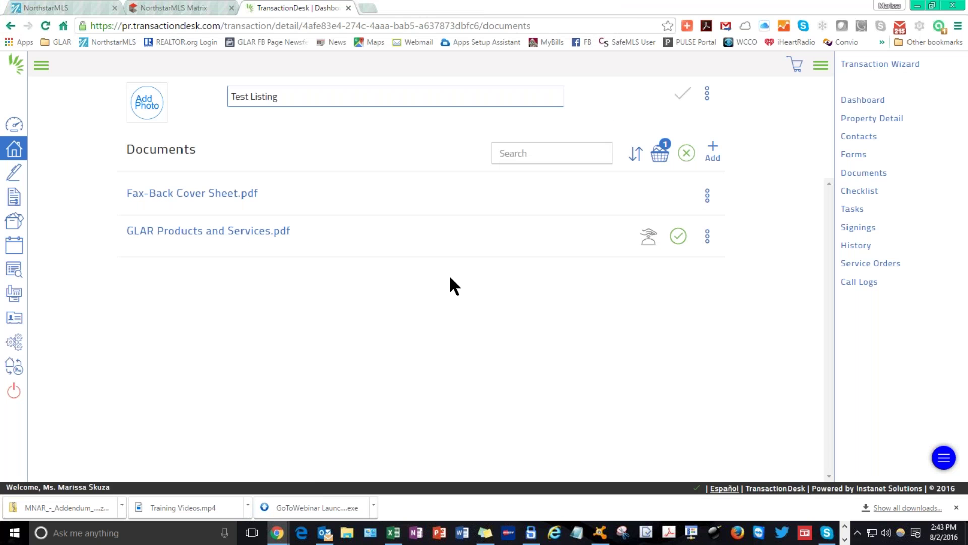